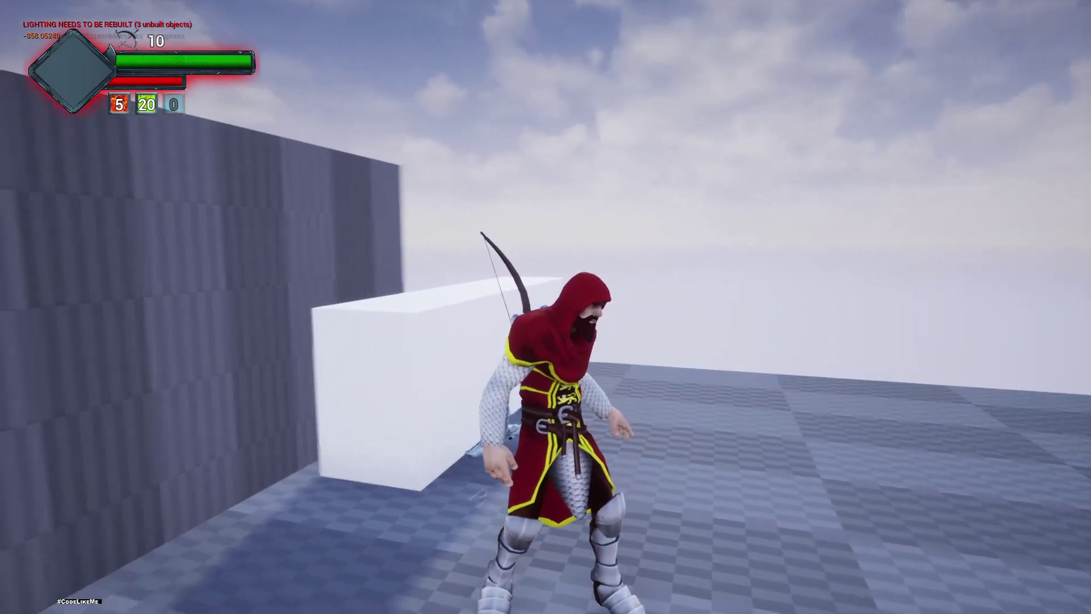
- Reframe the level around the high block and playtest the character dropping off it onto the lower platform
key(Escape)
right_drag(375, 523, 347, 551)
key(s)
right_drag(273, 517, 384, 456)
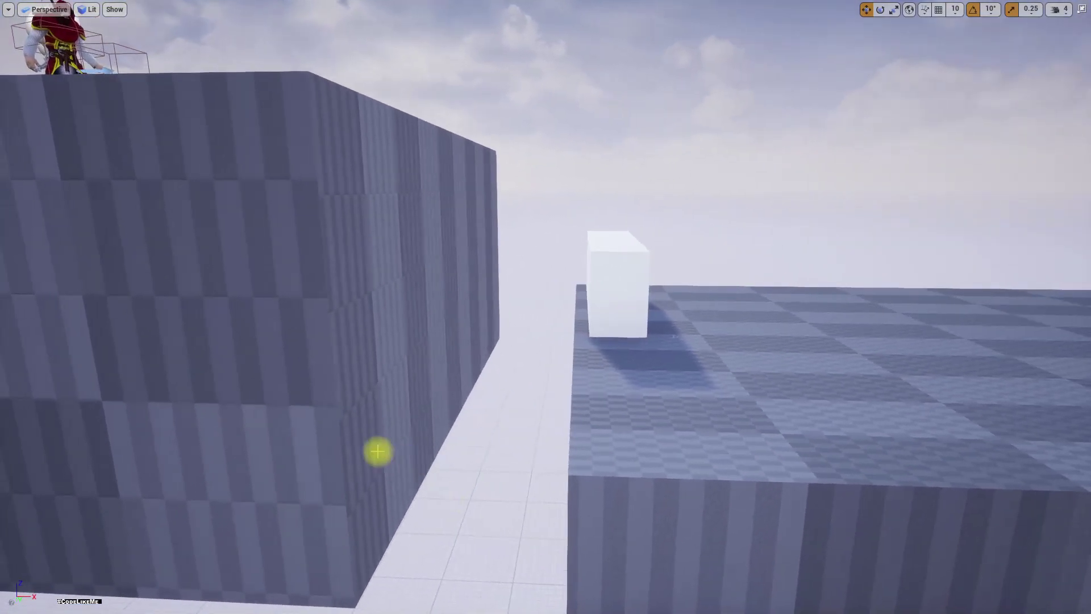
right_drag(353, 387, 359, 392)
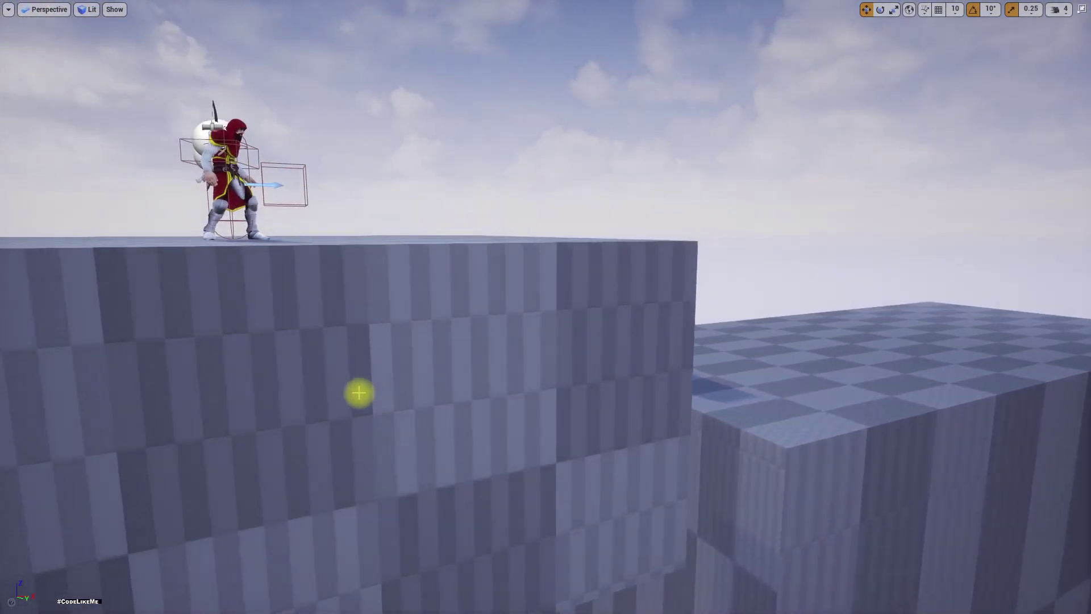
key(alt+p)
key(w)
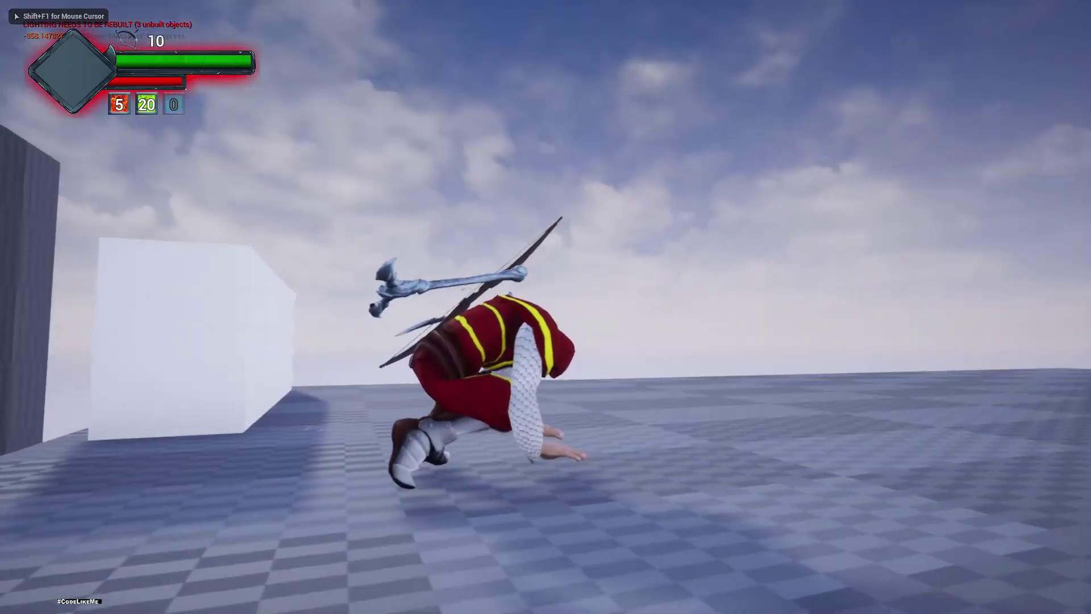
key(Escape)
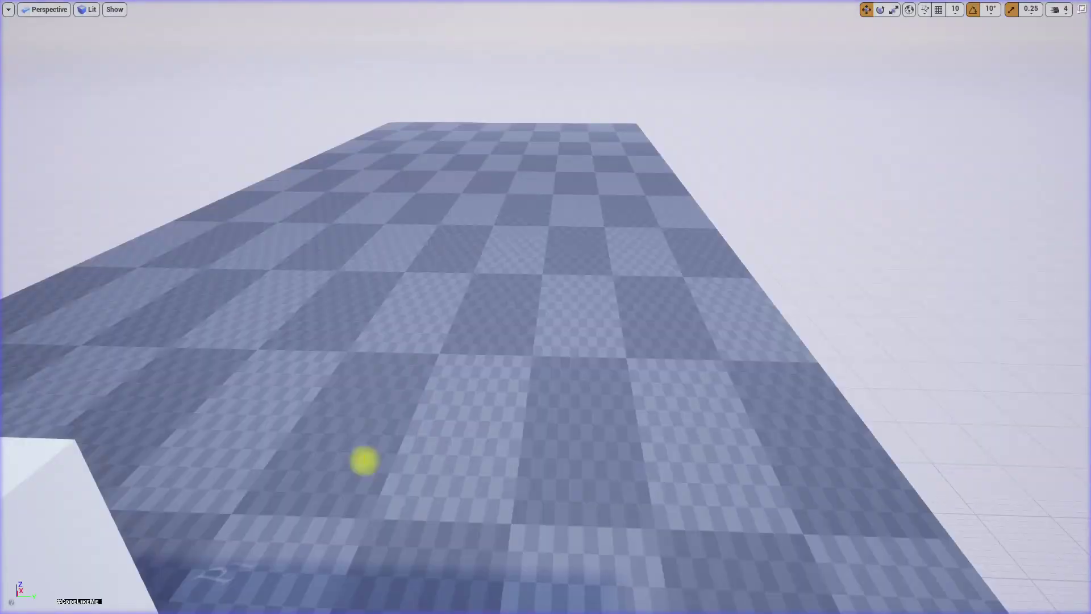
- Playtest the fall again with a forward run and jump to examine the character's landing animation
key(alt+p)
key(w)
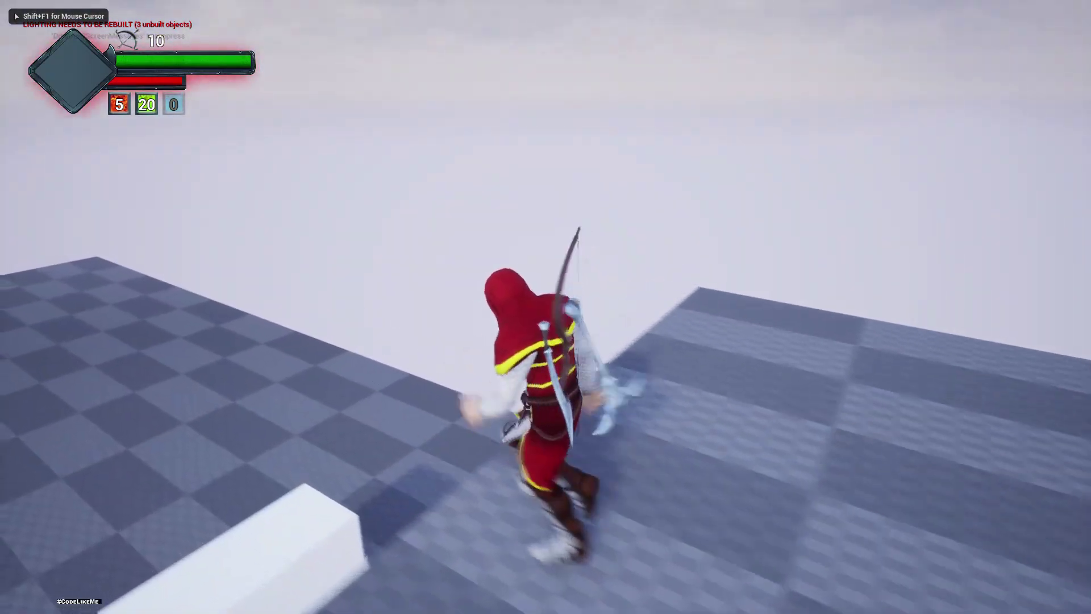
key(space)
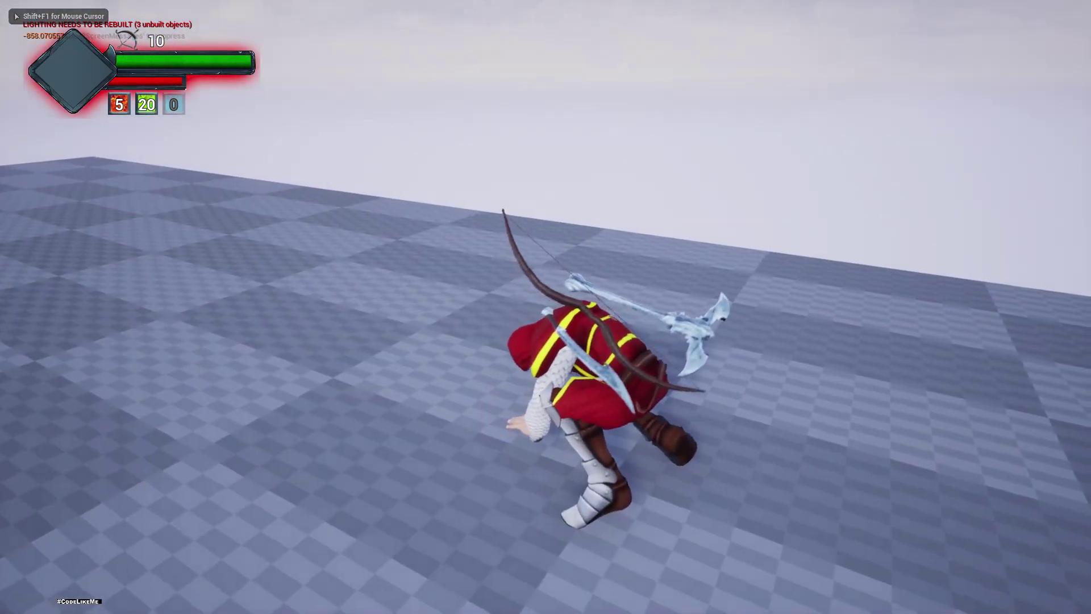
key(a)
key(Escape)
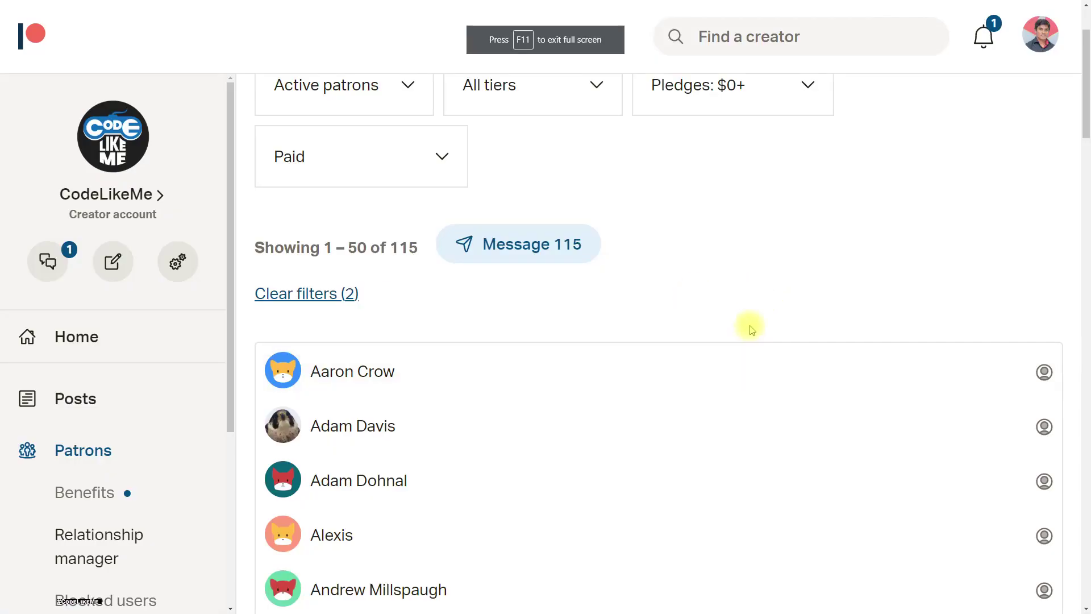
- Switch to Patreon and look through the pages of the active, paid patrons list
scroll(744, 332, down, 5)
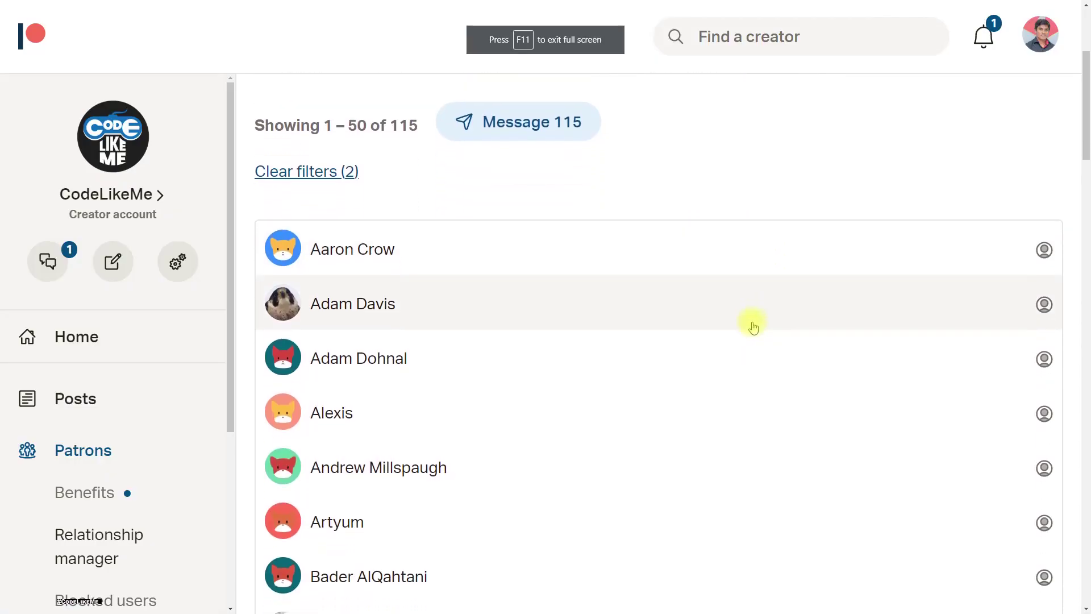
scroll(754, 329, down, 20)
right_click(770, 360)
click(683, 447)
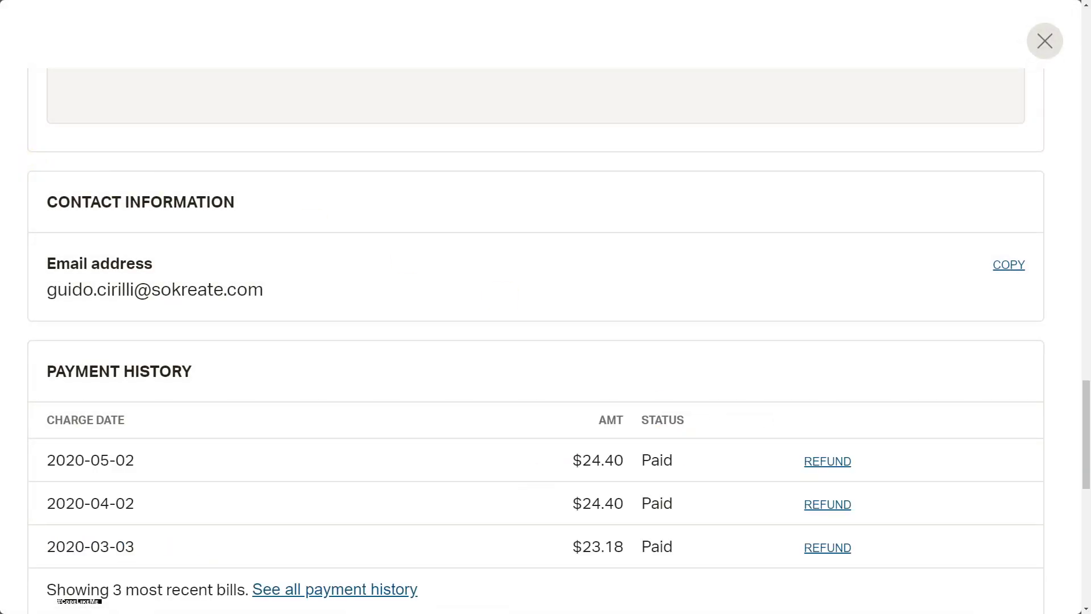
key(Escape)
scroll(915, 411, down, 10)
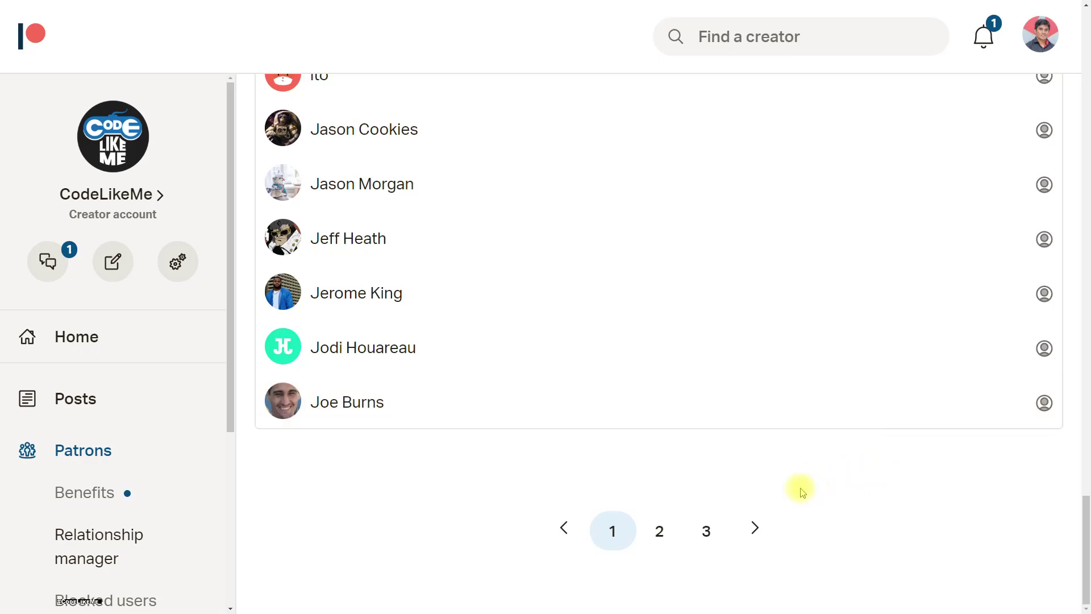
click(670, 534)
scroll(684, 403, down, 5)
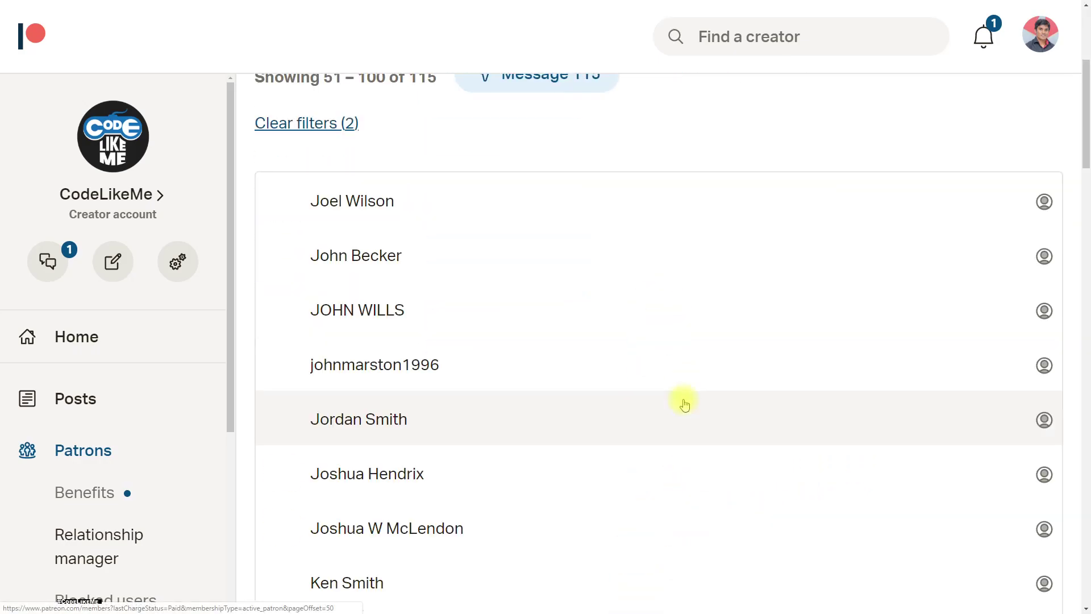
scroll(684, 402, down, 20)
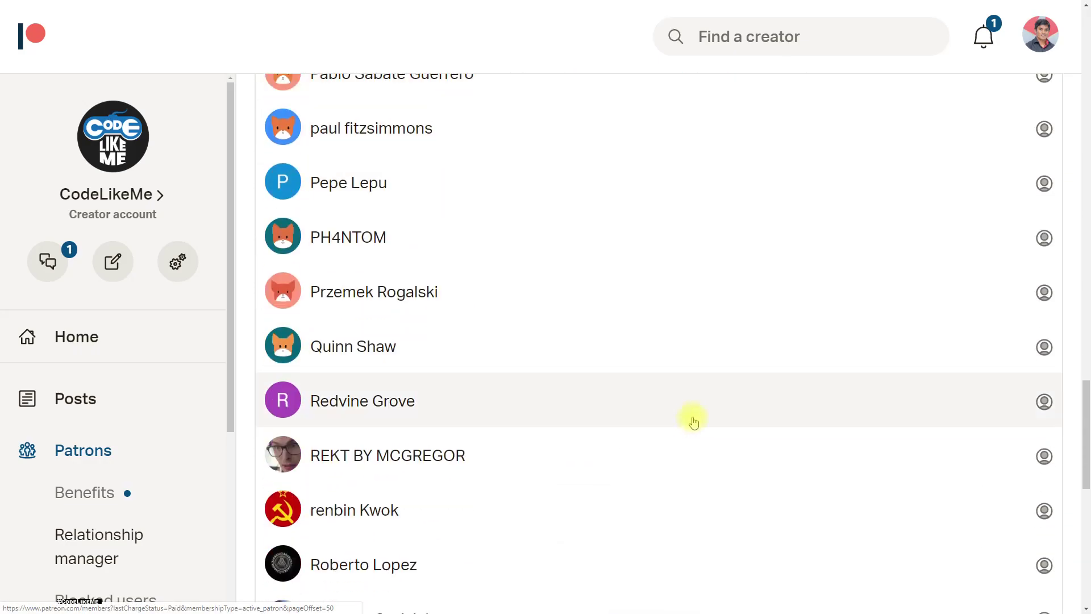
scroll(697, 432, down, 3)
click(684, 534)
scroll(627, 420, down, 15)
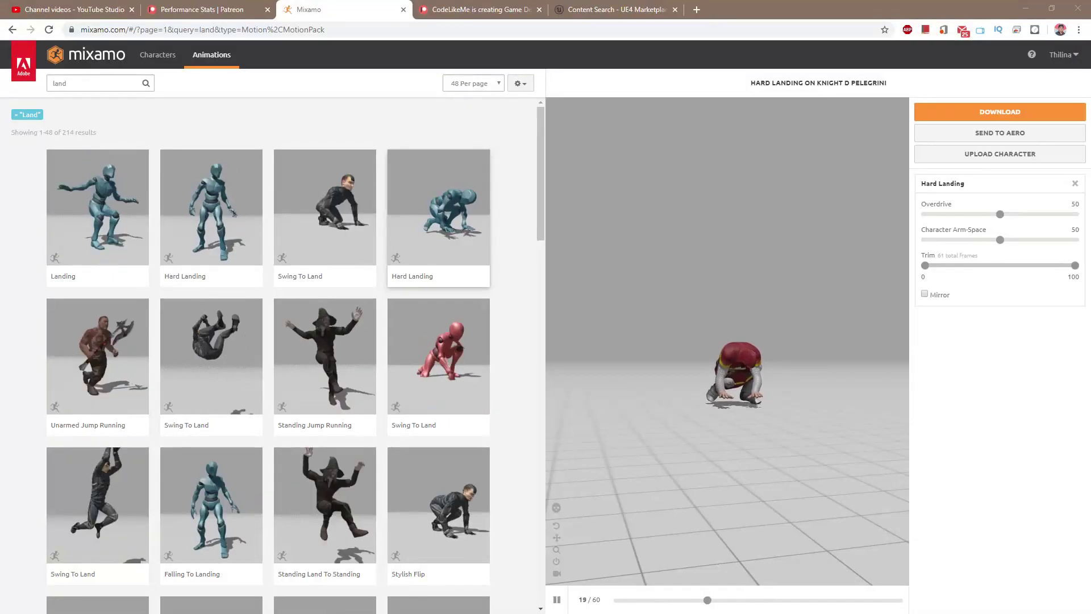
- Preview the Hard Landing animation on Mixamo from another angle and download it as FBX without skin at 30 frames per second
drag(622, 325, 708, 326)
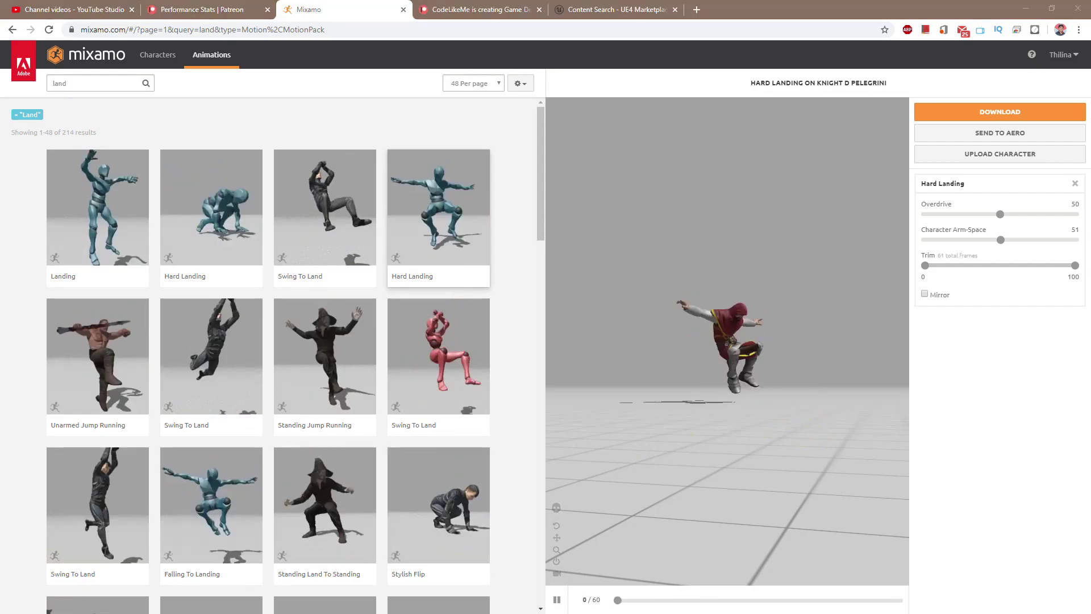
click(975, 112)
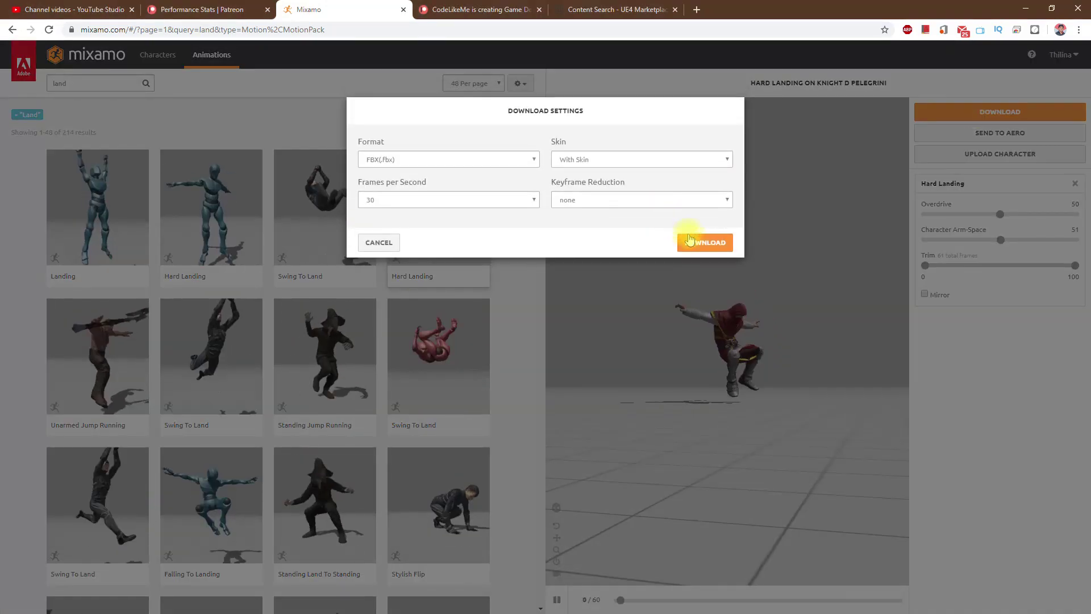
click(609, 159)
click(585, 176)
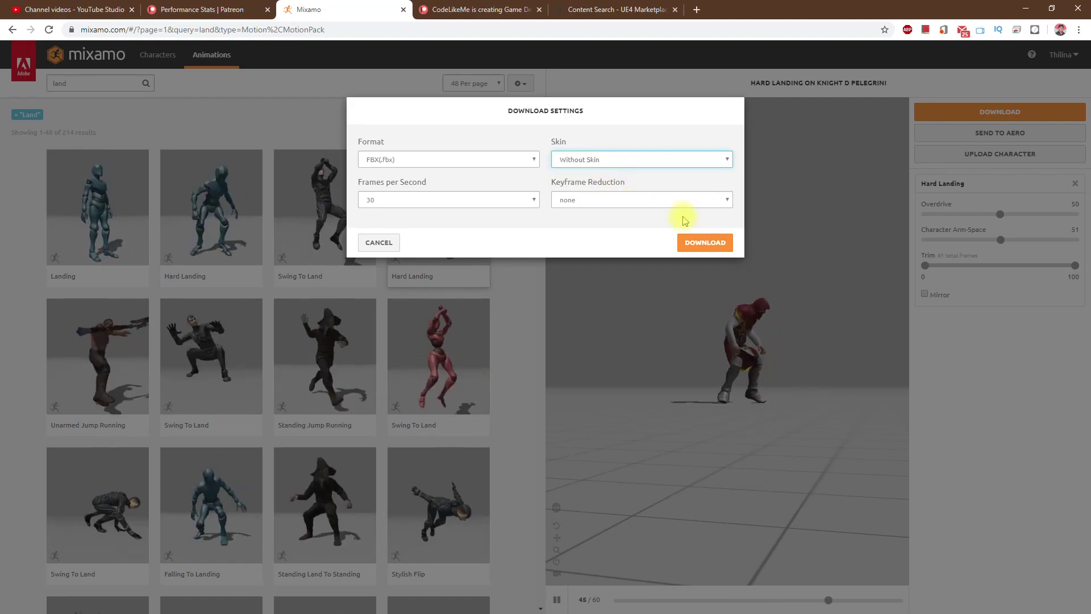
click(704, 242)
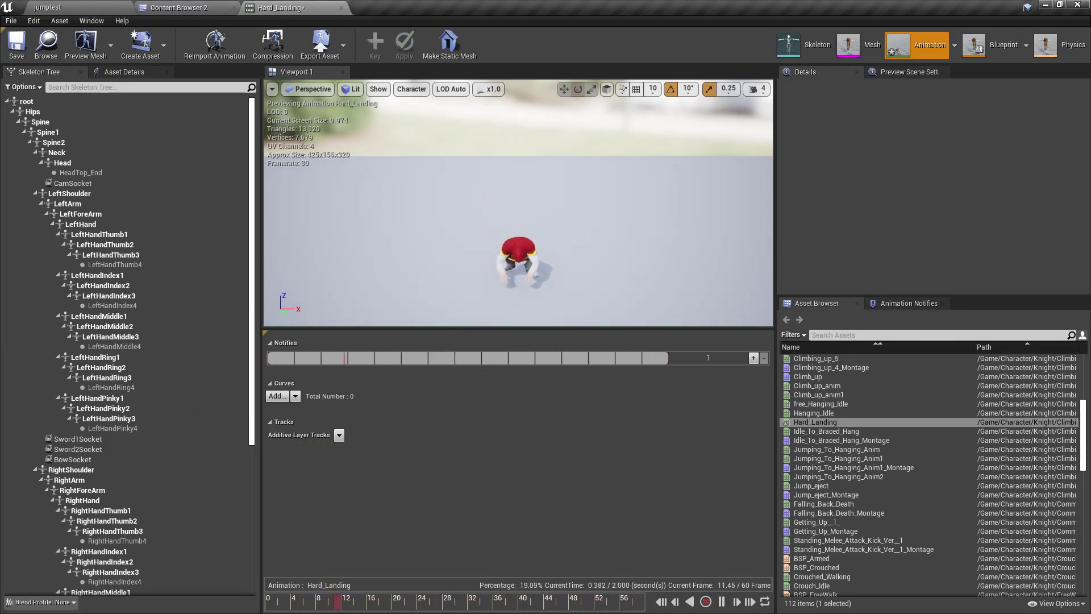
- Return to the jumptest level in Unreal Editor, locate the Ch_Player asset and open the Ch_Human blueprint beside it
click(90, 6)
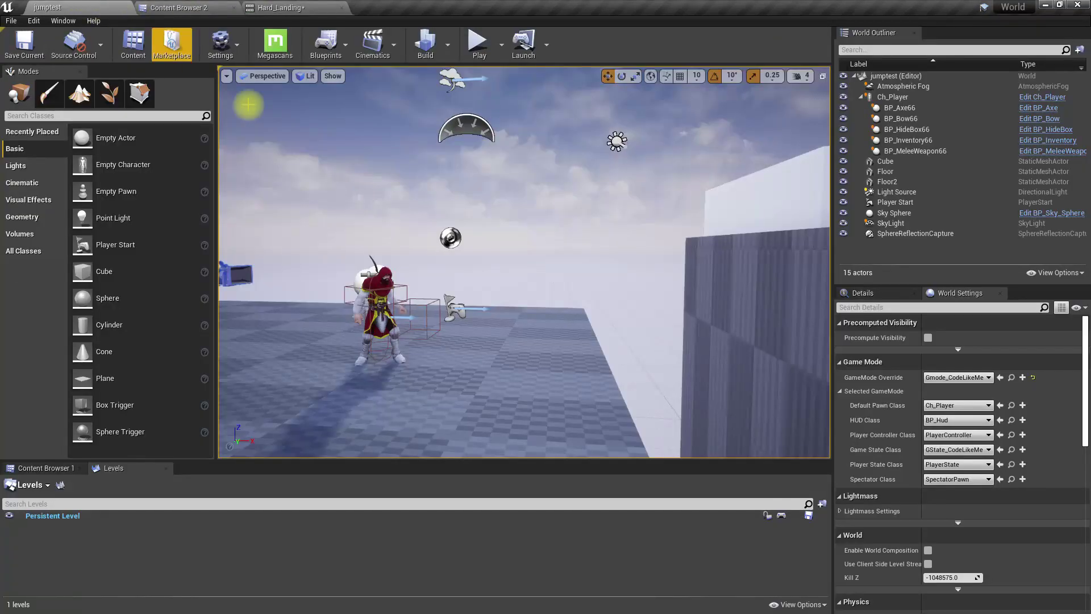
right_drag(394, 335, 394, 307)
click(397, 340)
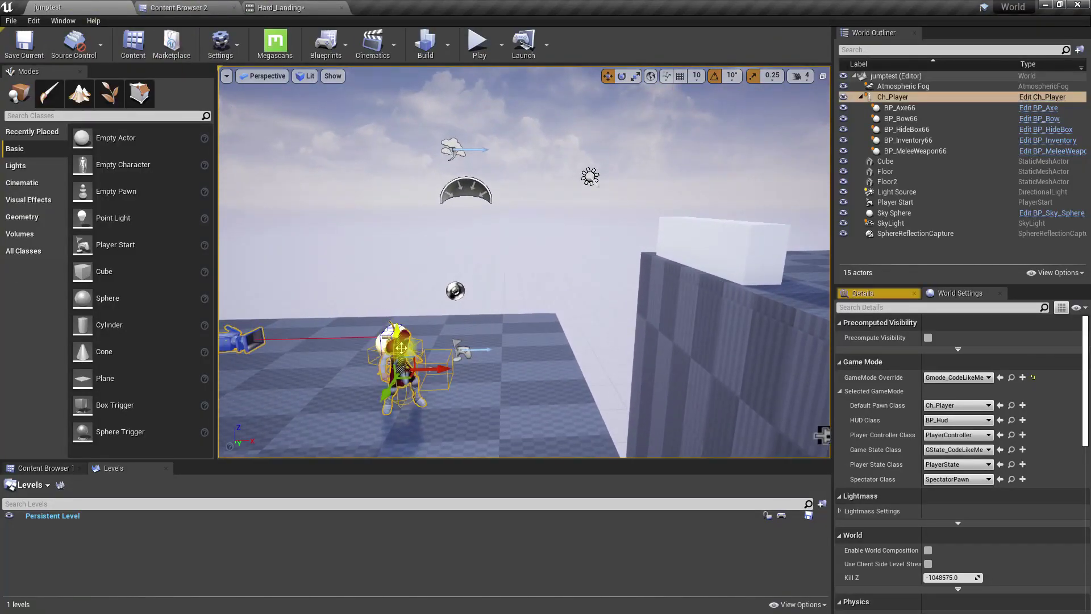
click(1011, 405)
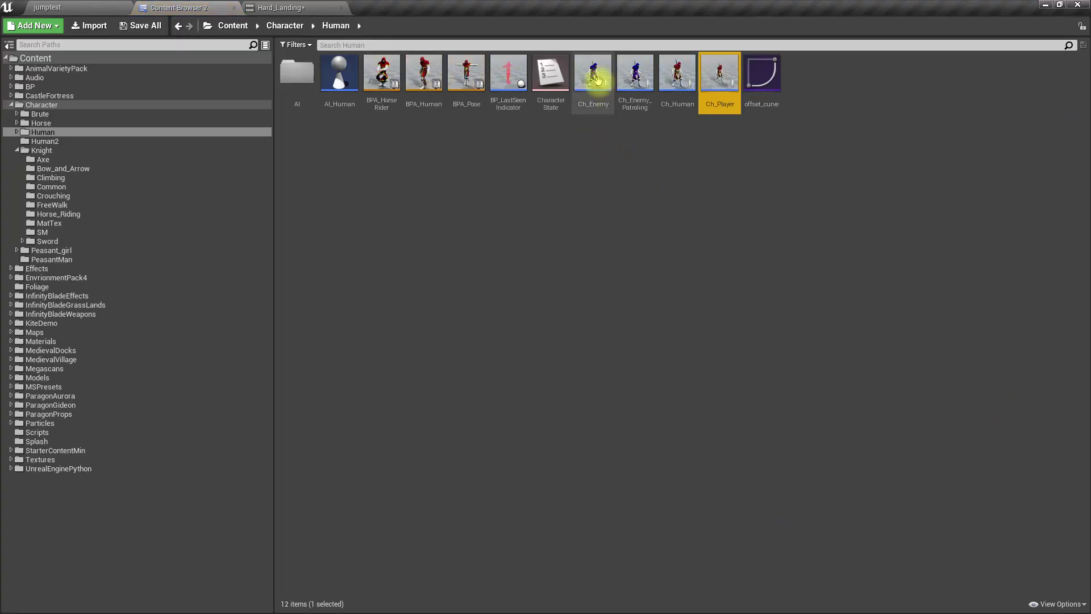
double_click(688, 82)
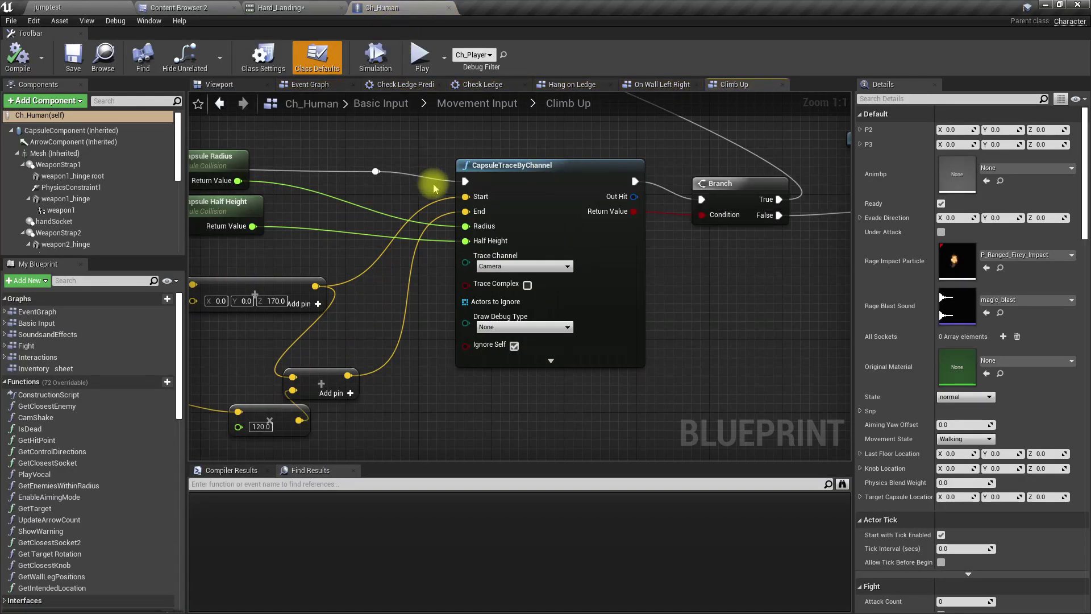
- Search the Ch_Human blueprint for "onlanded" and examine the Event On Landed nodes in the Basic Input graph
right_drag(370, 378, 527, 378)
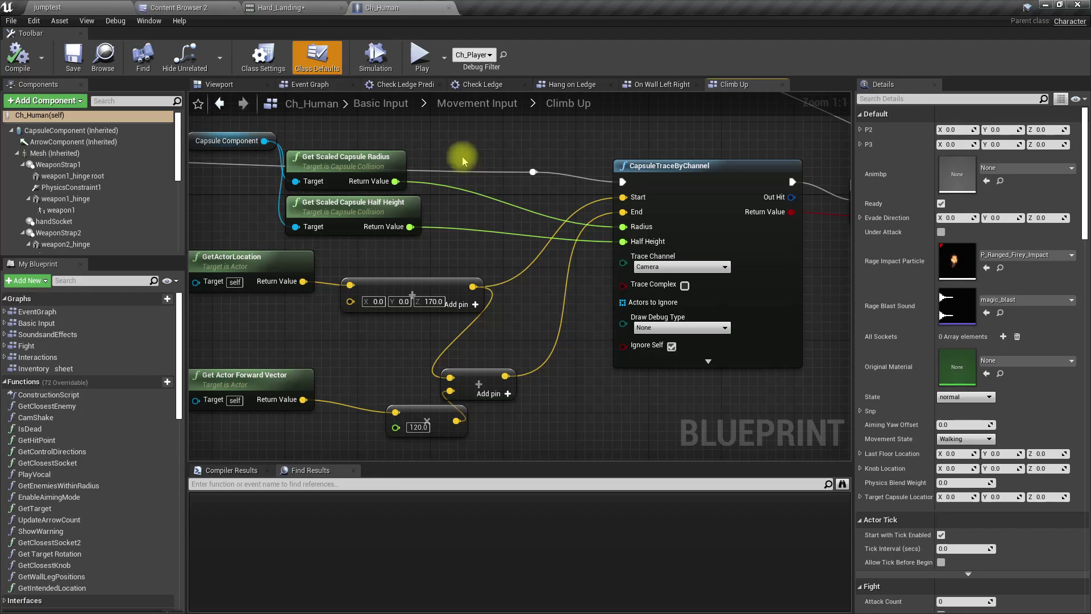
click(477, 102)
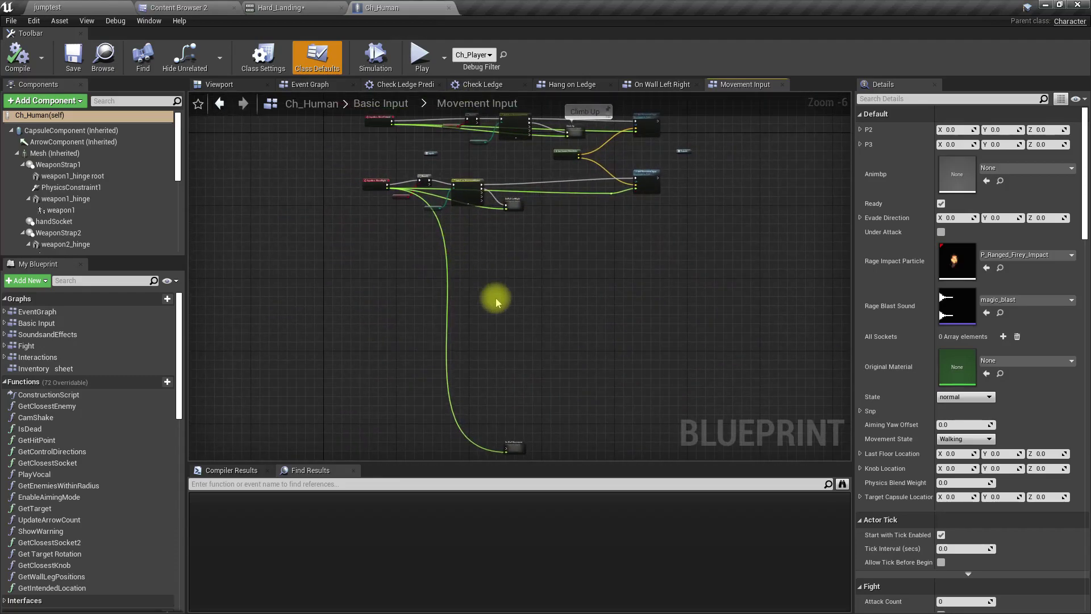
right_drag(496, 299, 484, 380)
scroll(410, 359, up, 5)
right_drag(358, 235, 389, 458)
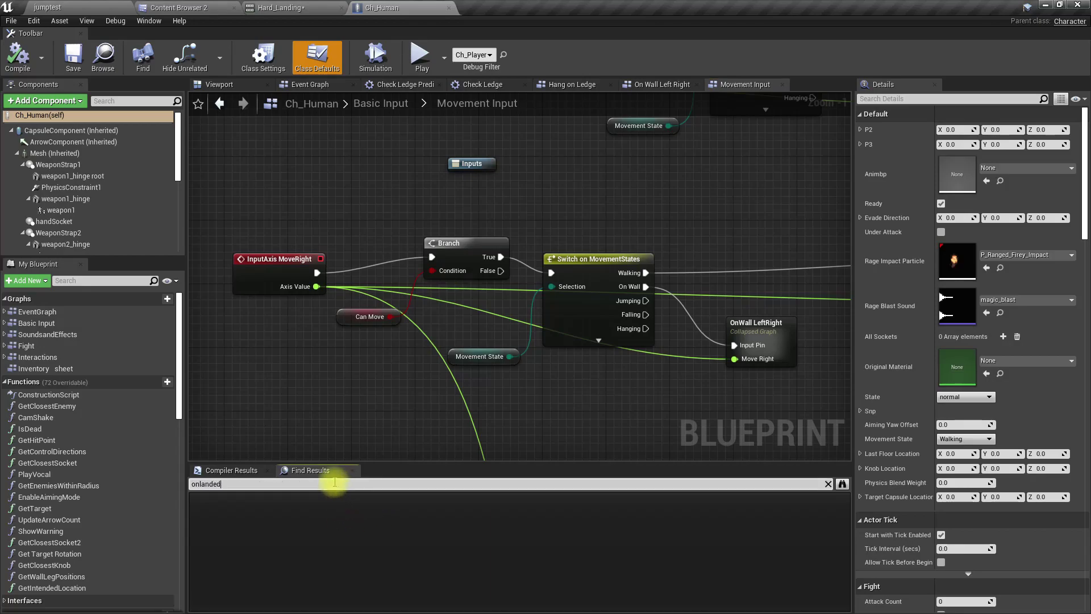
click(222, 505)
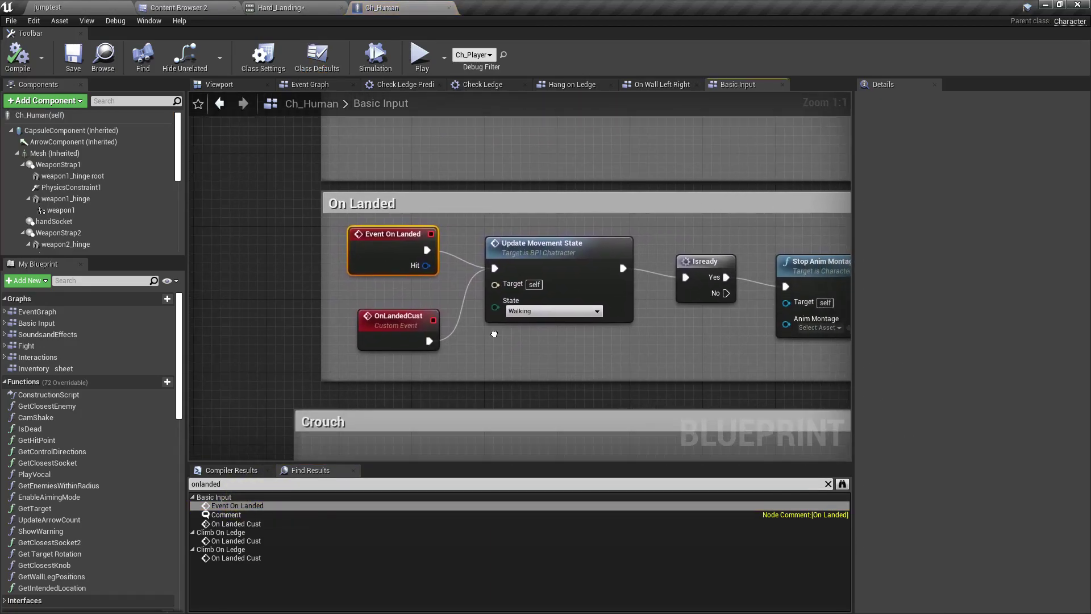
right_drag(571, 306, 516, 314)
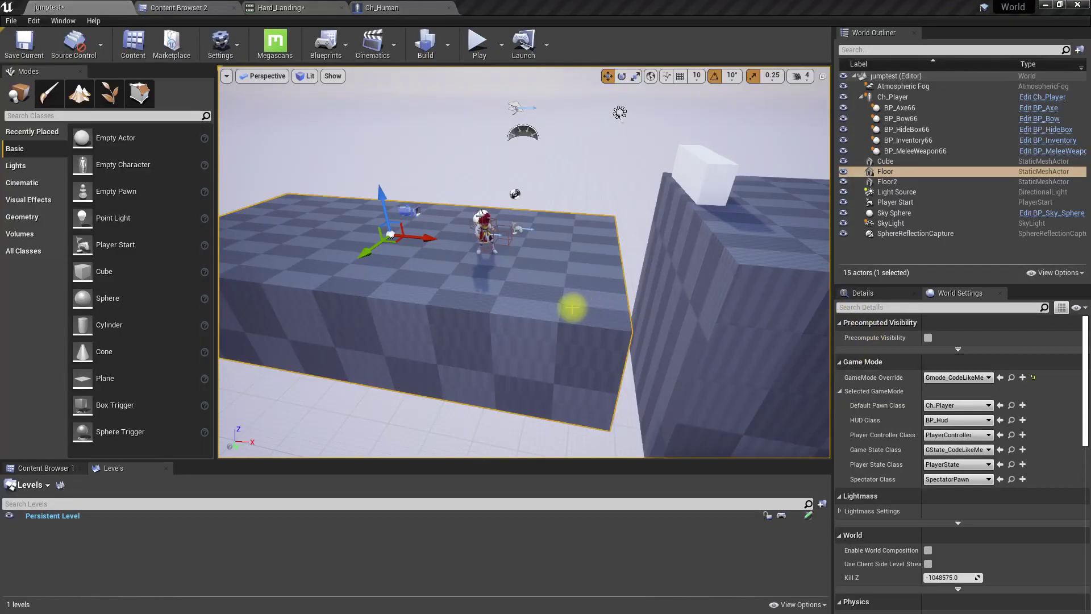
- Raise Ch_Player and the Floor beneath it together in the jumptest level
ctrl+click(481, 218)
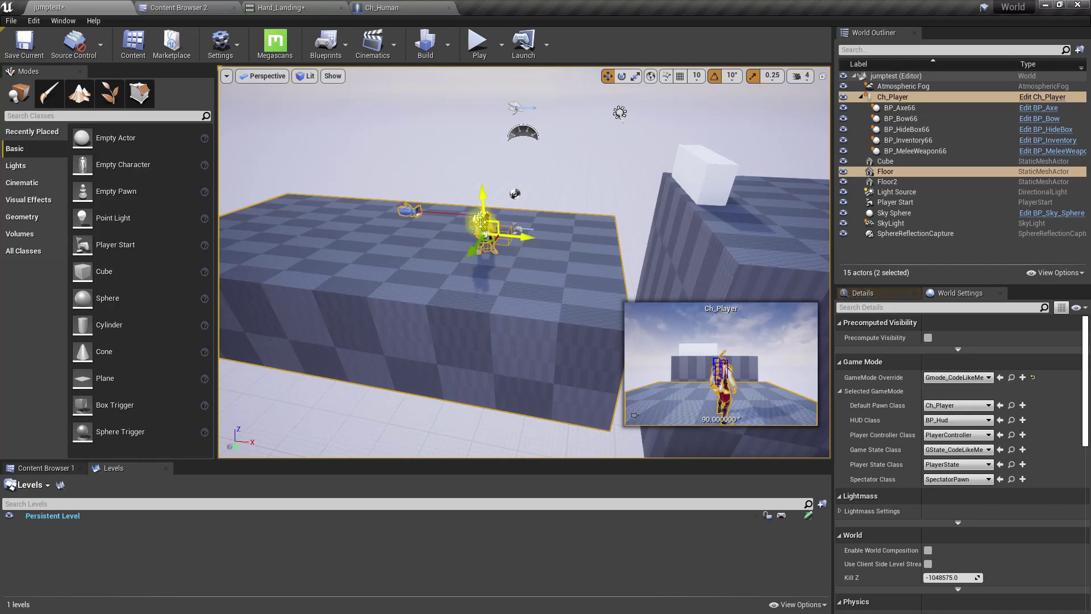
drag(482, 192, 478, 29)
right_drag(596, 187, 565, 163)
- Playtest the character's drop from the raised floor onto the other platform
click(478, 46)
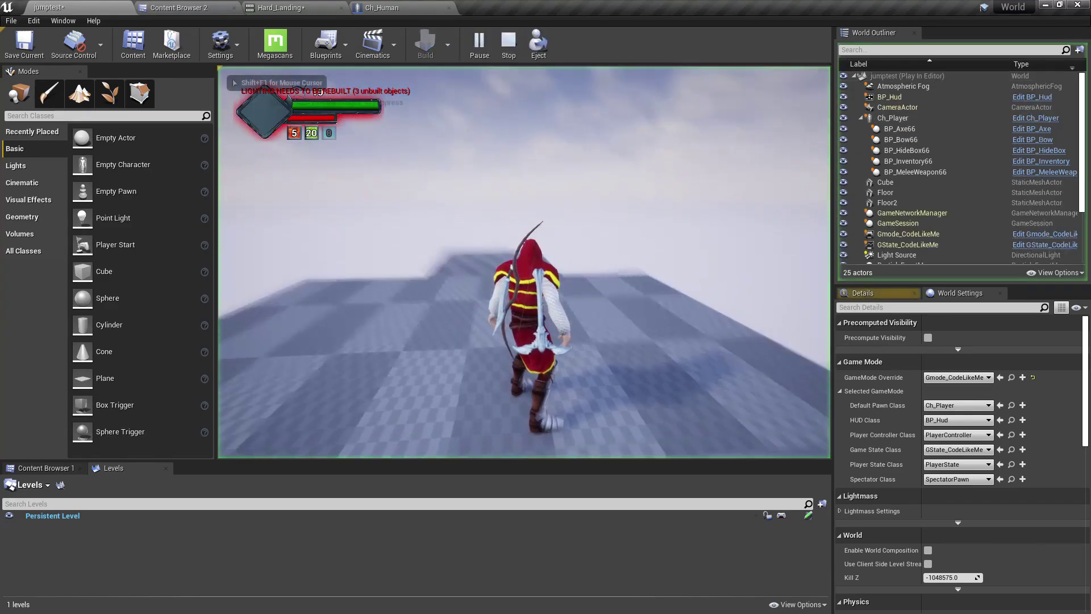
key(w)
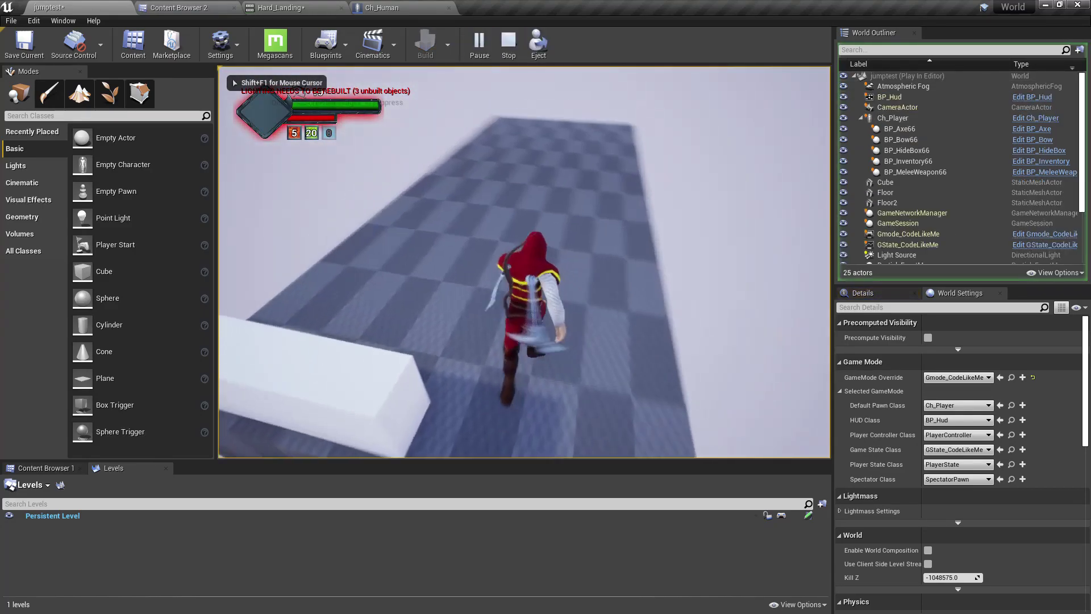
key(a)
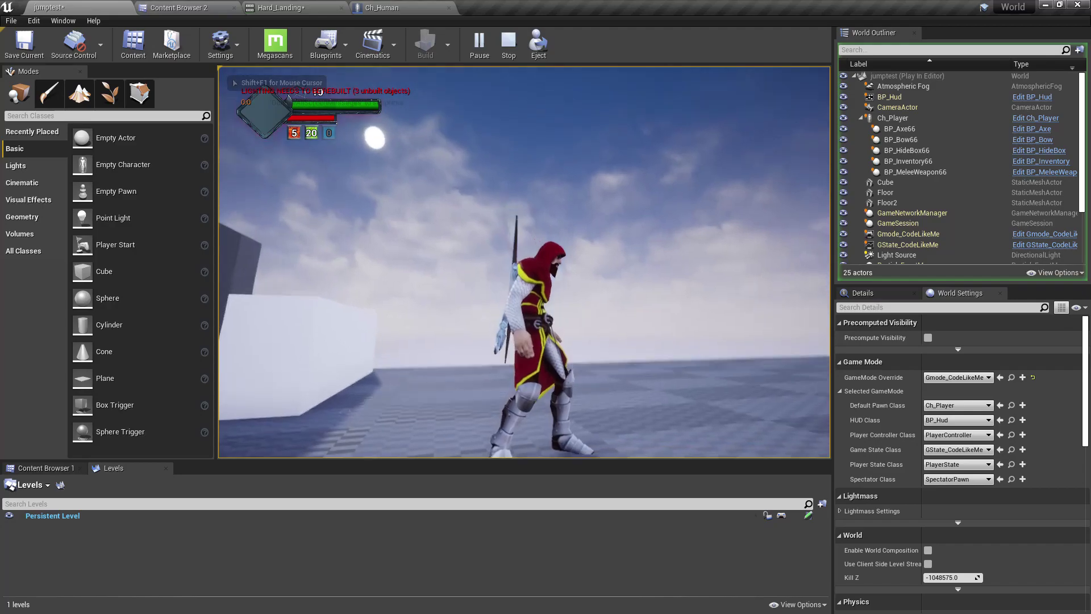
key(Escape)
- Open the FallDamage collapsed graph that follows Event On Landed in the Ch_Human blueprint
click(392, 6)
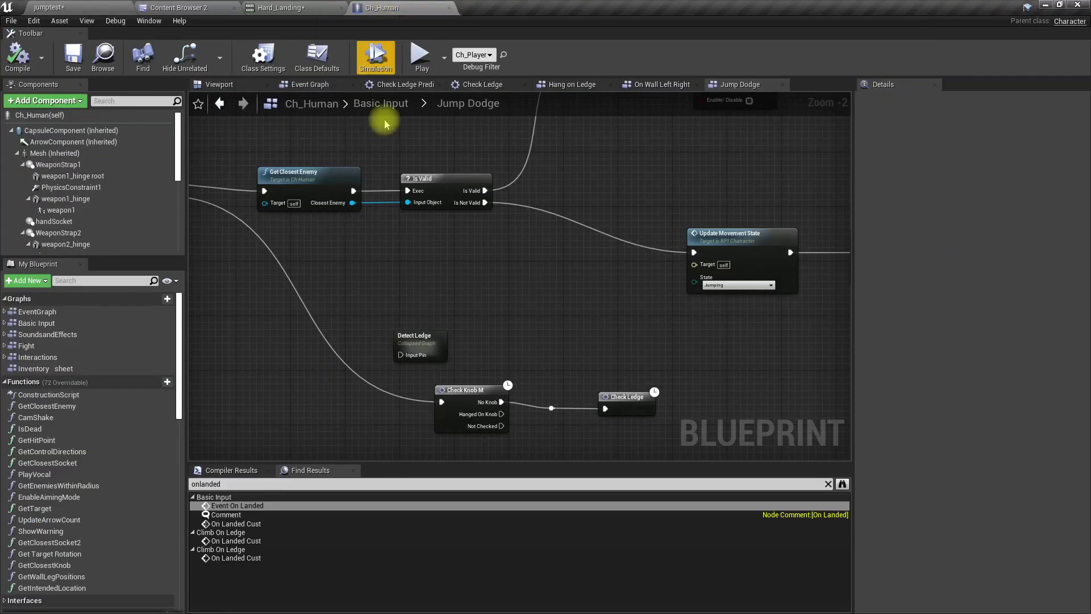
right_drag(371, 310, 652, 336)
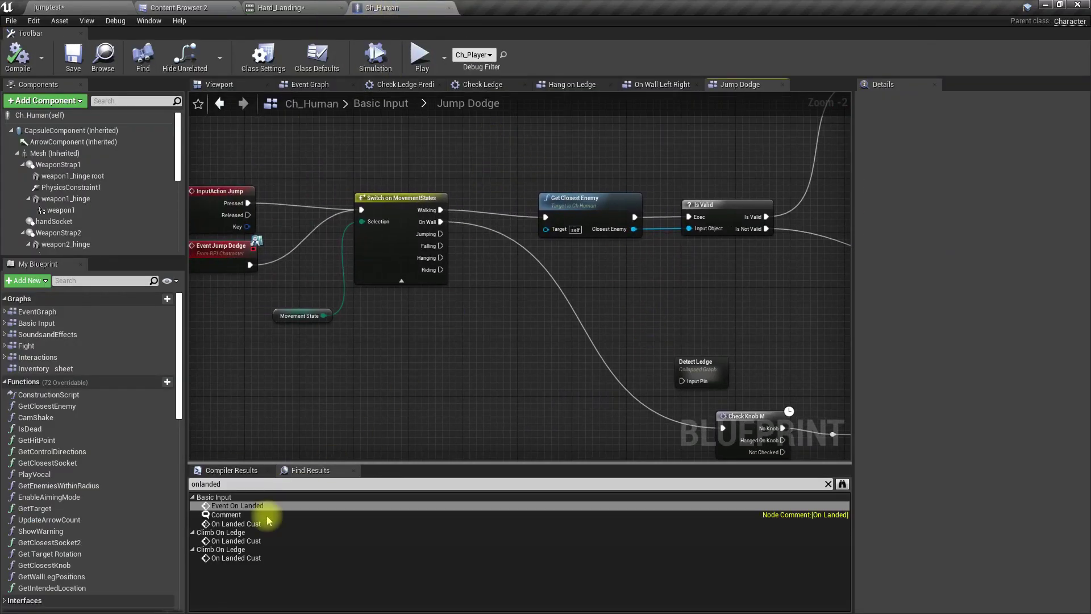
double_click(304, 505)
right_drag(686, 416, 383, 373)
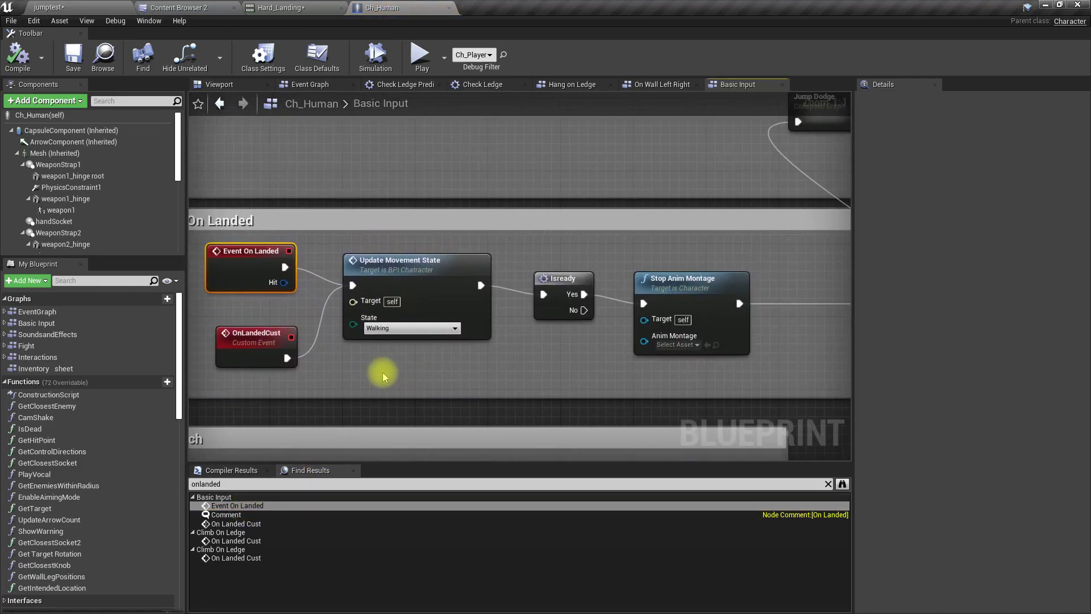
right_drag(447, 349, 396, 349)
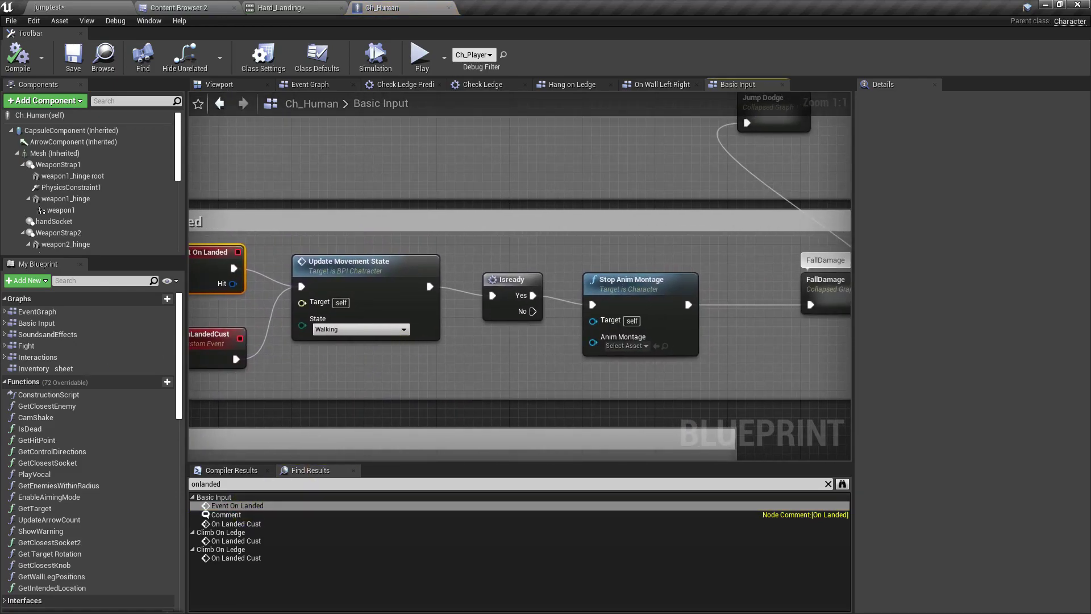
scroll(398, 175, down, 2)
double_click(742, 268)
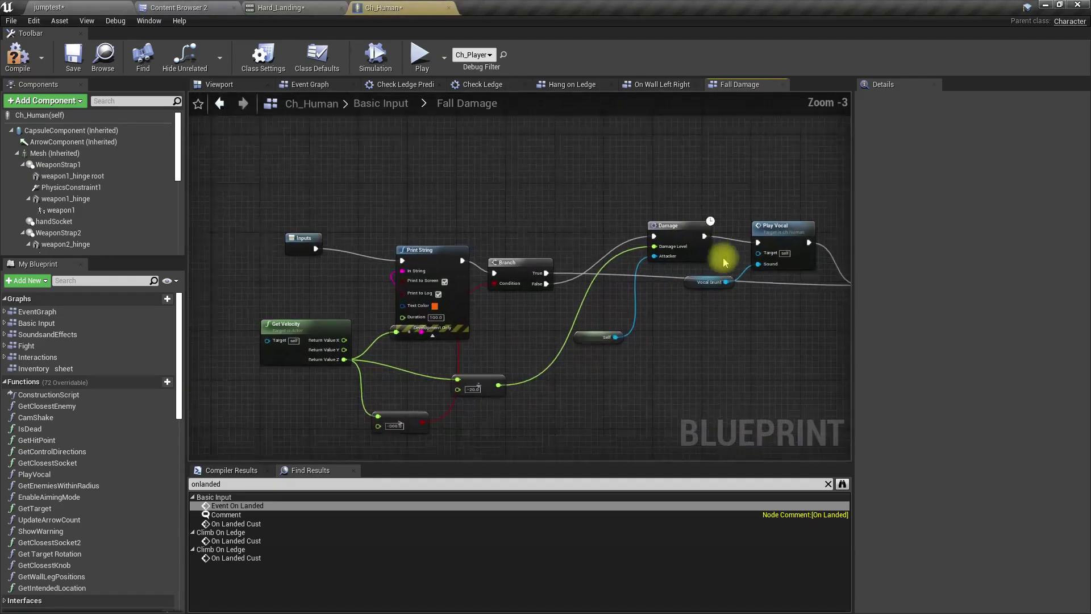
- Move the Print String node slightly up in the Fall Damage graph so its execution input lines up with Inputs
drag(513, 319, 513, 307)
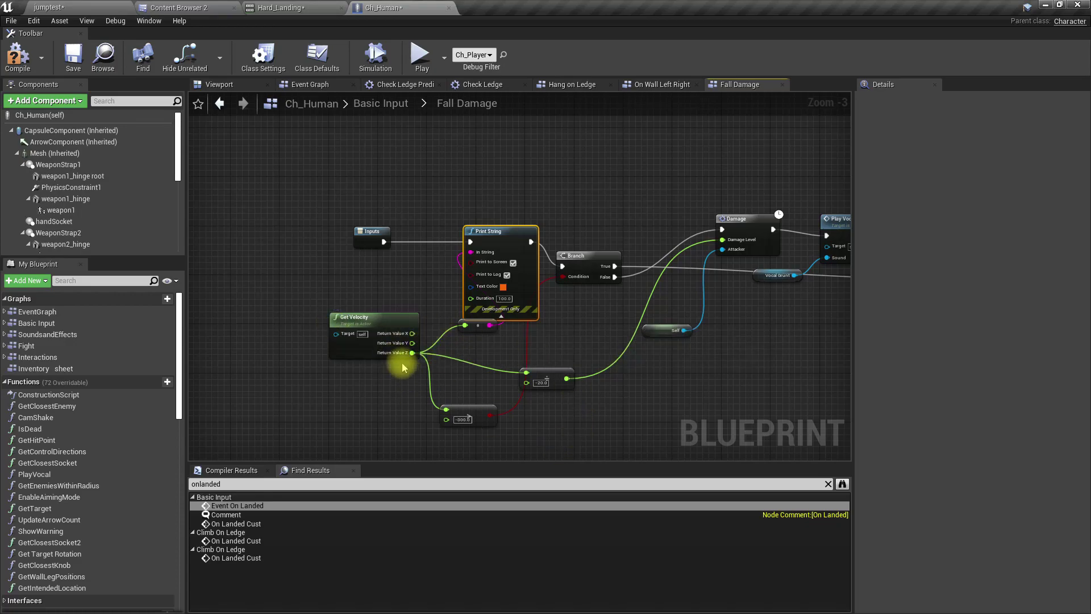
scroll(402, 367, up, 3)
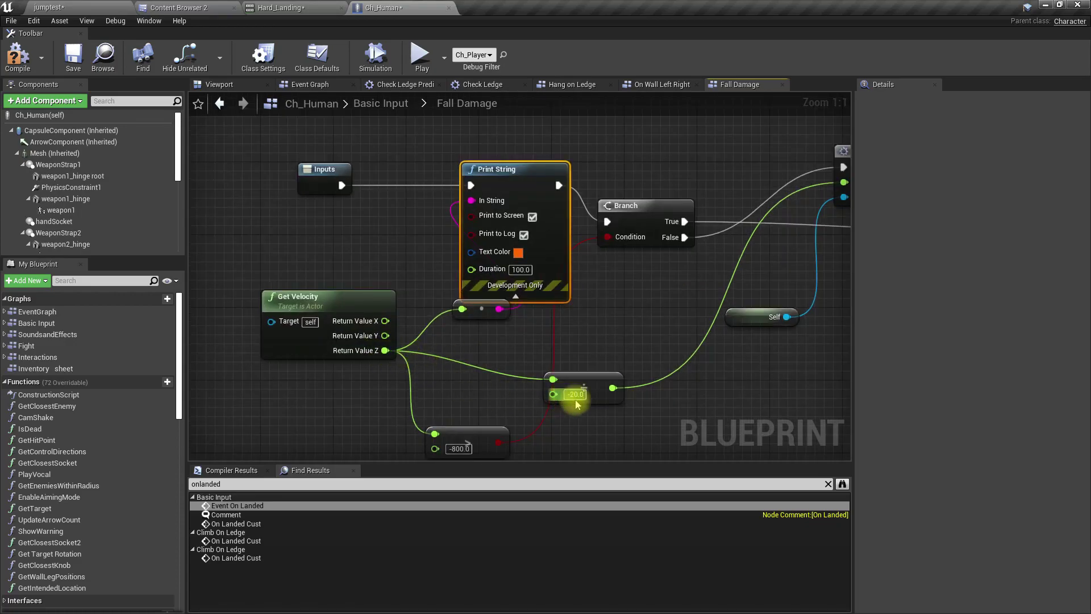
scroll(358, 169, down, 2)
- Playtest the jumptest level by running the character off the raised floor onto the lower platform
click(79, 5)
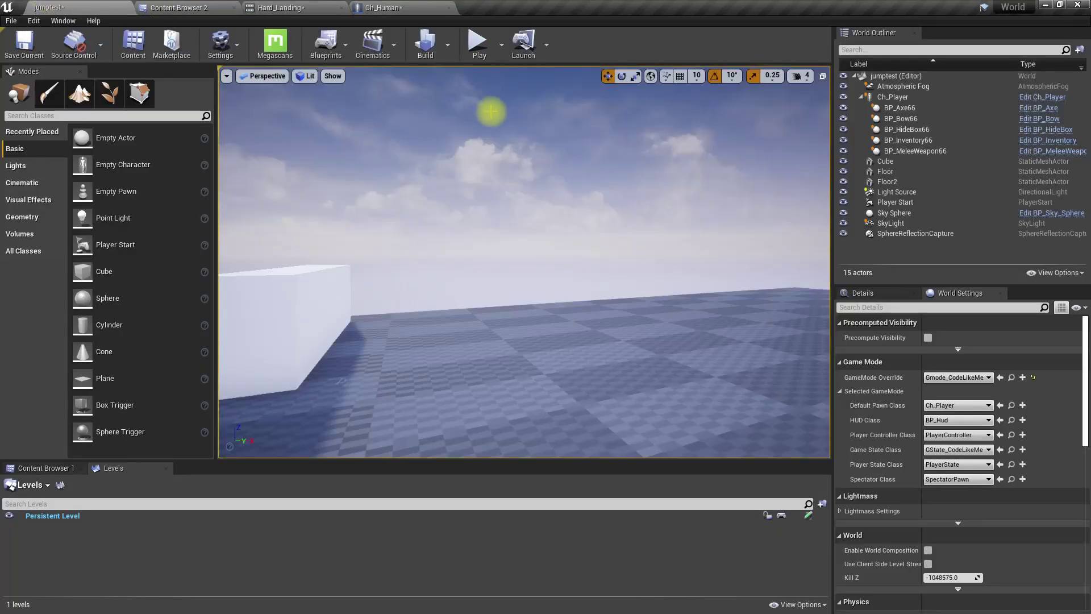
click(484, 153)
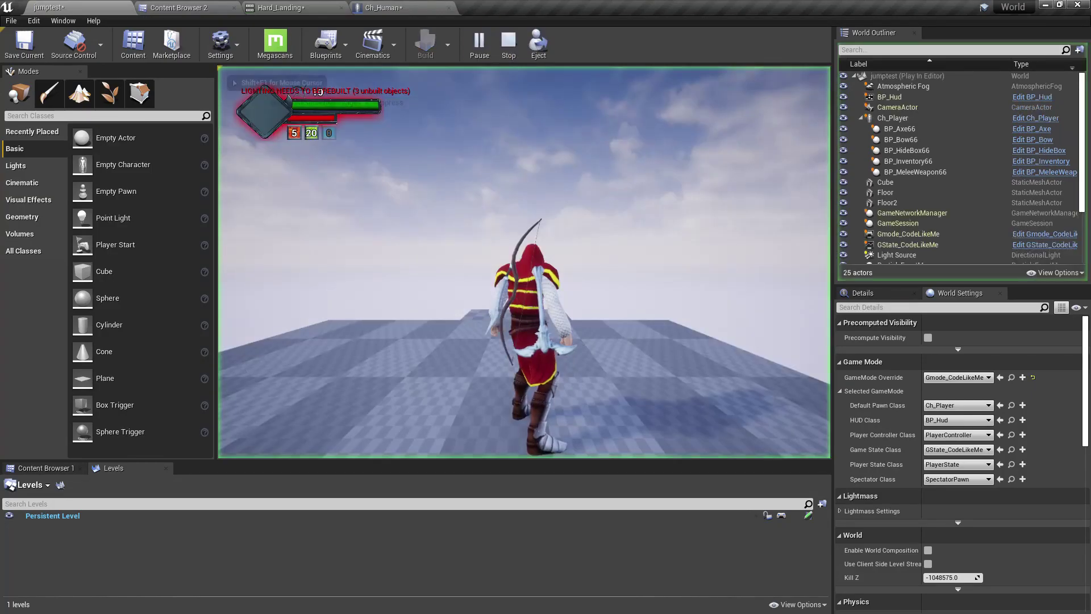
key(w)
key(w)
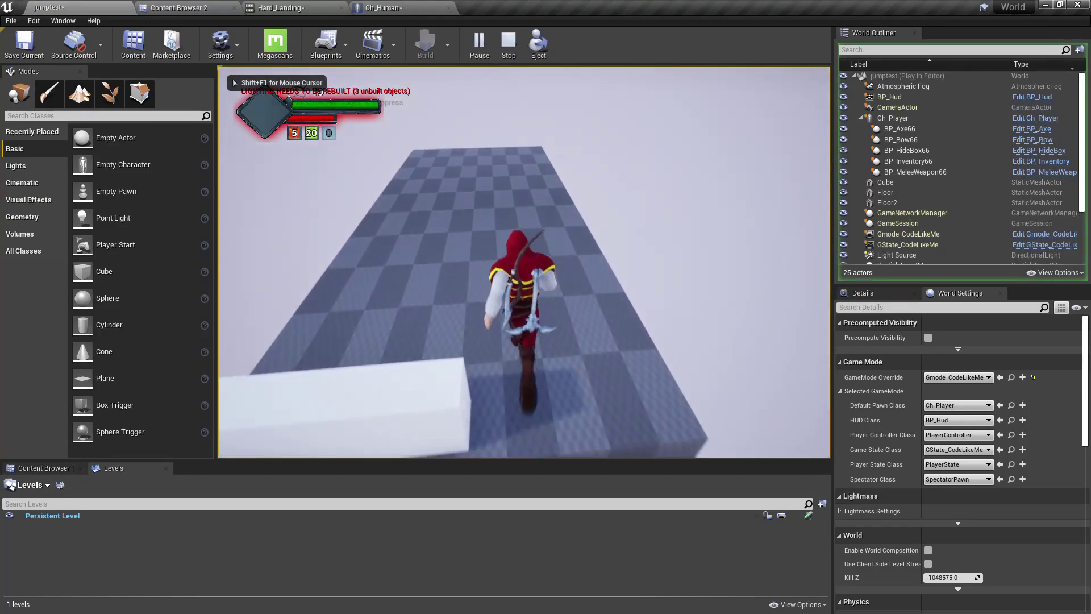
key(w)
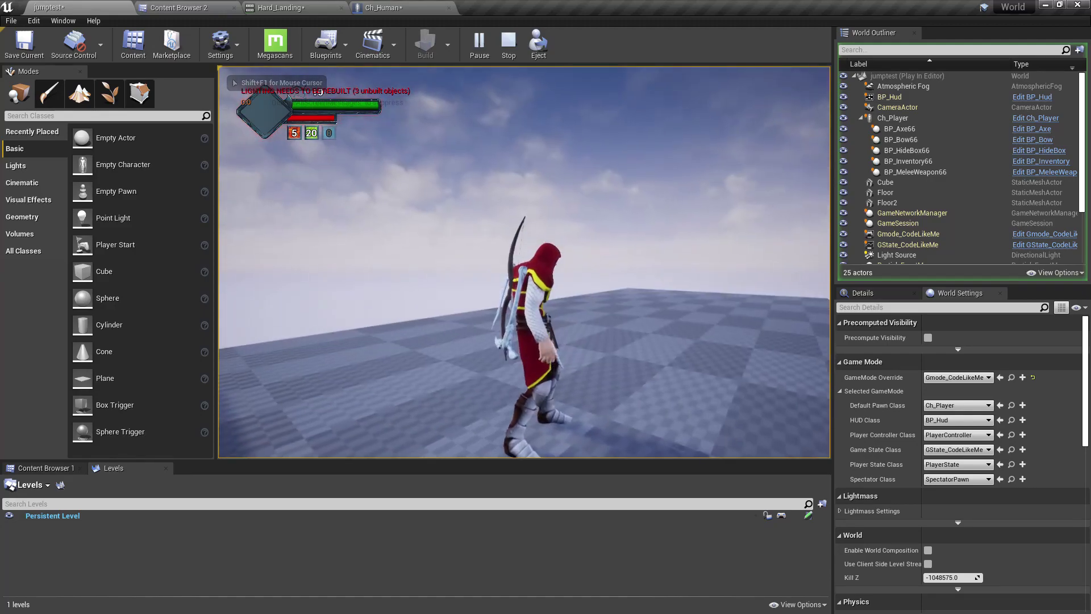
key(Escape)
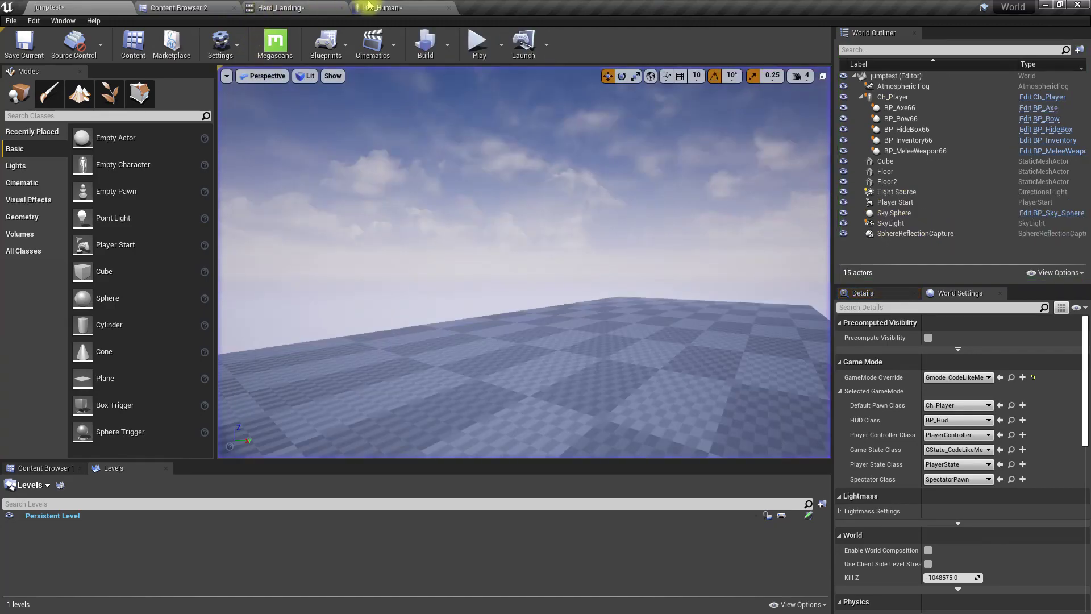
- In Ch_Human's Basic Input graph, wire Event On Landed and OnLandedCust directly to Isready and disconnect Update Movement State
click(378, 7)
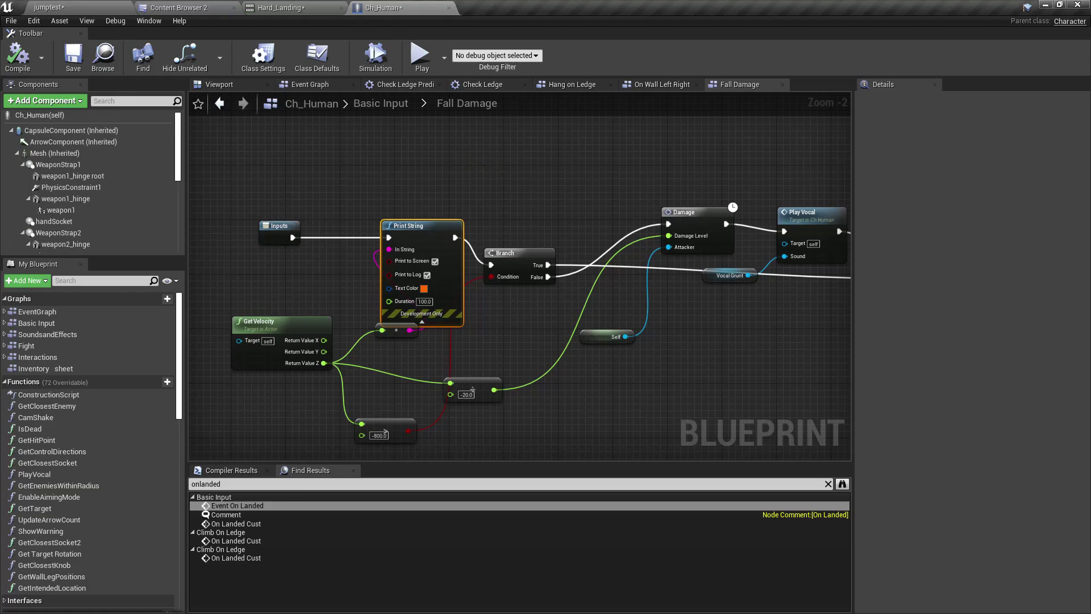
right_drag(543, 234, 480, 249)
click(382, 105)
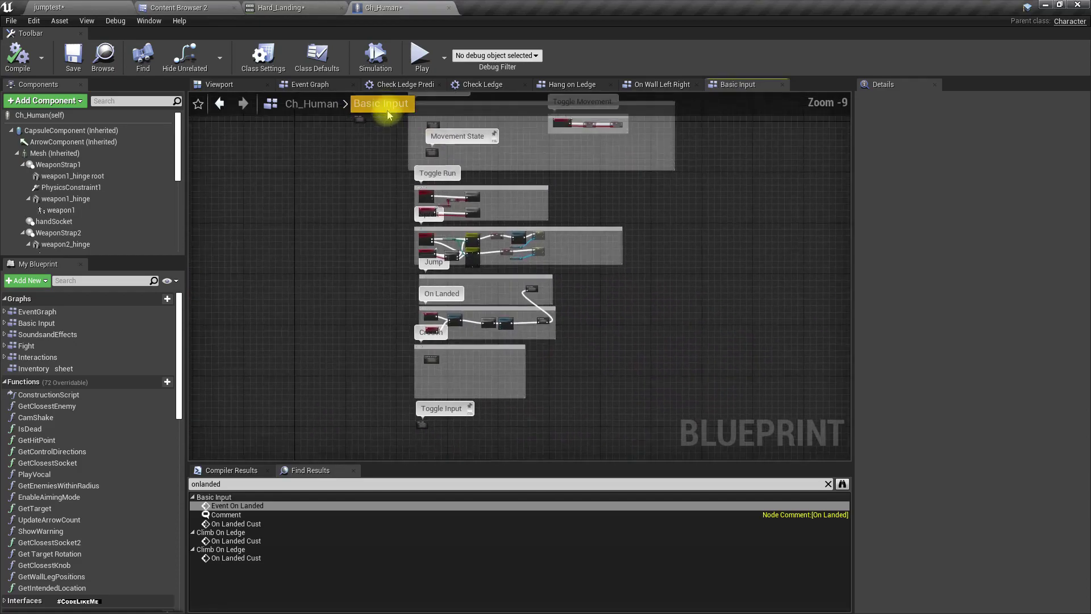
scroll(417, 303, up, 3)
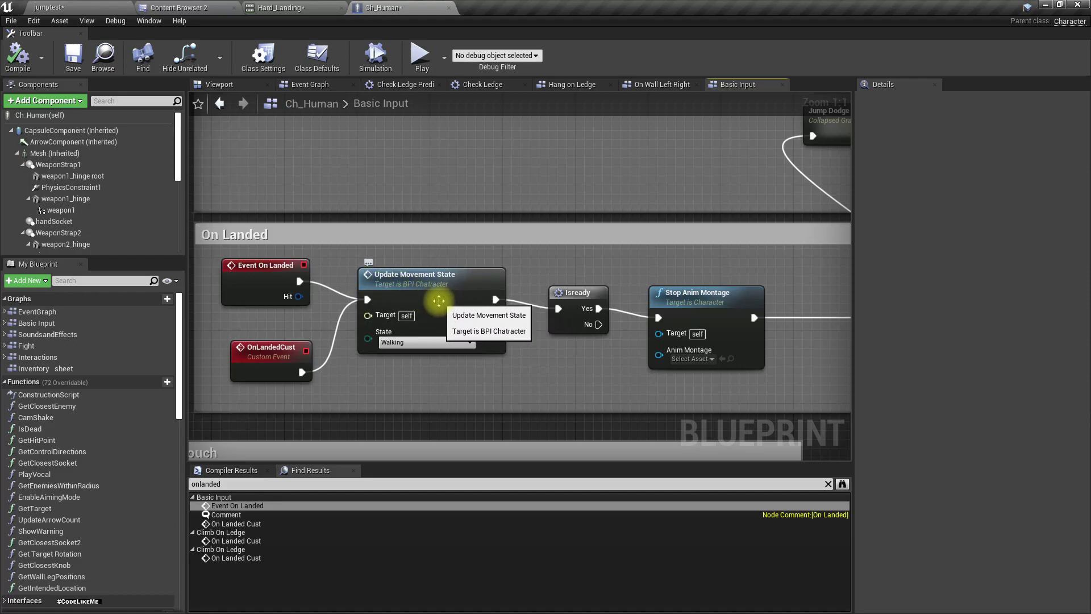
mouse_move(493, 346)
right_down()
mouse_move(255, 351)
mouse_move(355, 355)
mouse_move(507, 328)
mouse_move(468, 334)
mouse_move(483, 335)
right_up()
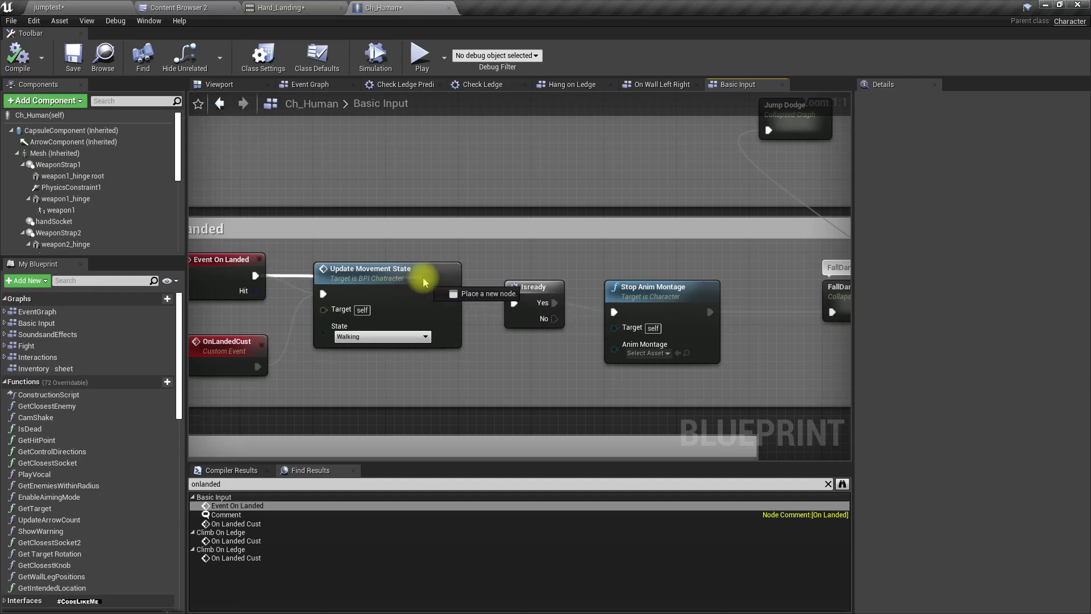
drag(391, 303, 514, 302)
drag(255, 371, 514, 304)
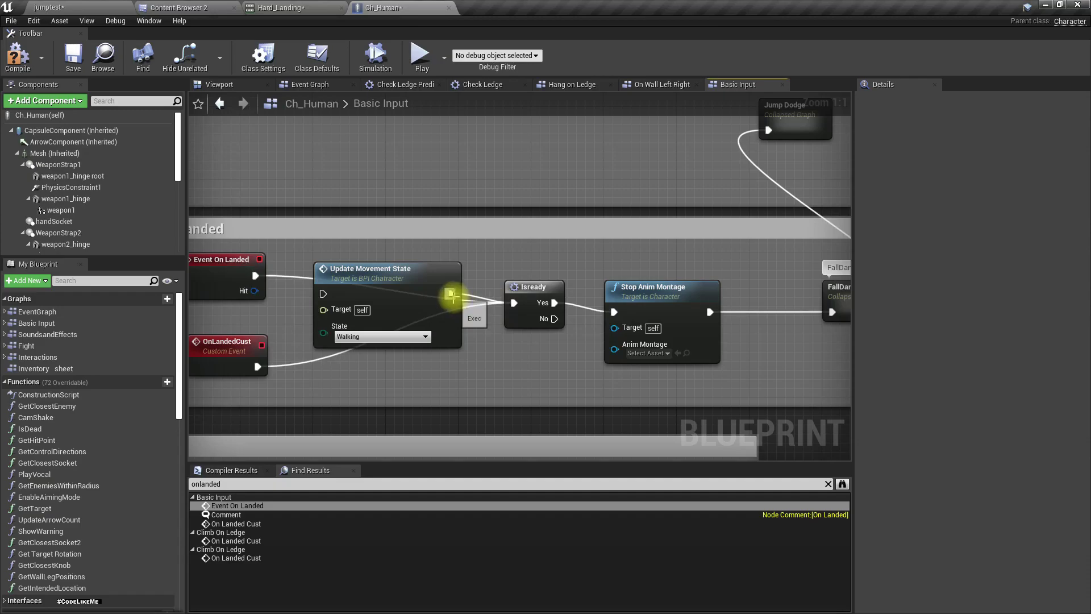
right_click(450, 294)
click(466, 324)
- Insert the Walking Update Movement State node between FallDamage and Jump Dodge, widening the On Landed comment box around it
drag(419, 274, 421, 298)
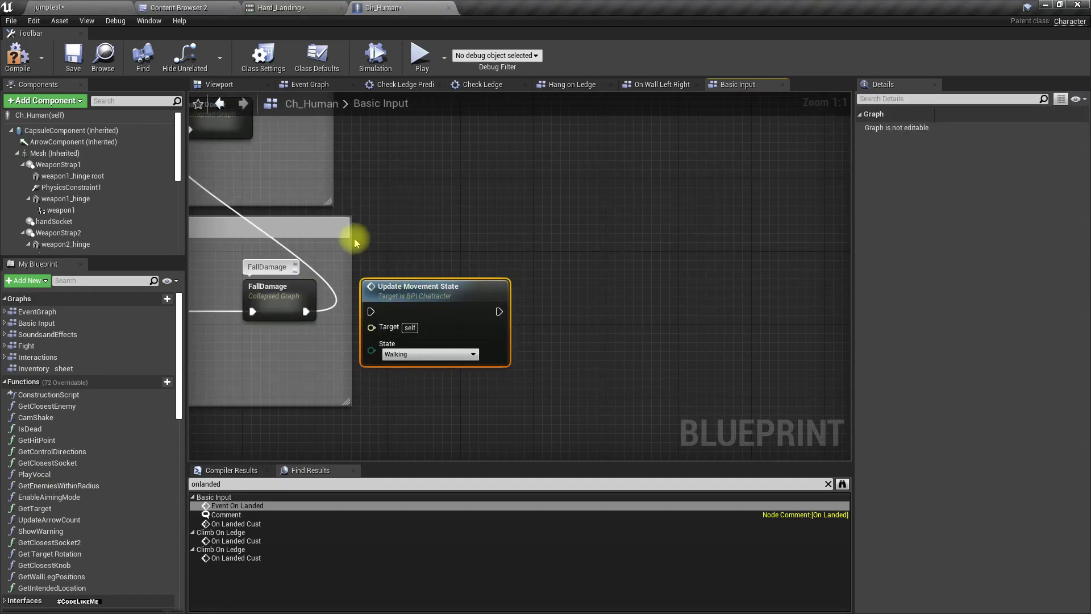
right_drag(350, 238, 605, 254)
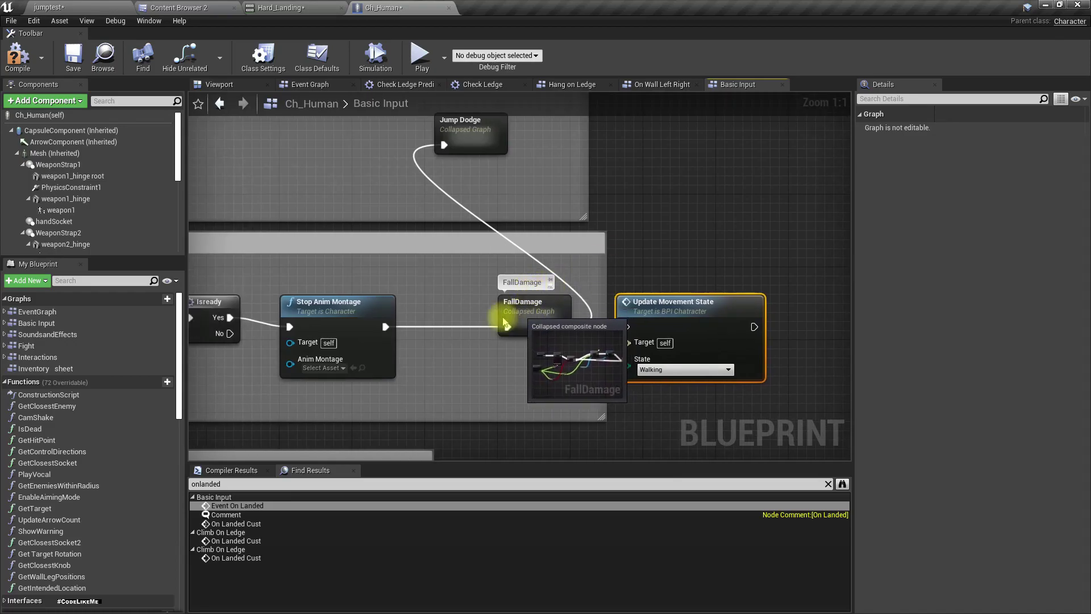
drag(526, 317, 447, 322)
drag(714, 310, 613, 310)
mouse_move(606, 272)
mouse_down()
mouse_move(726, 282)
mouse_move(690, 318)
mouse_move(447, 150)
mouse_up()
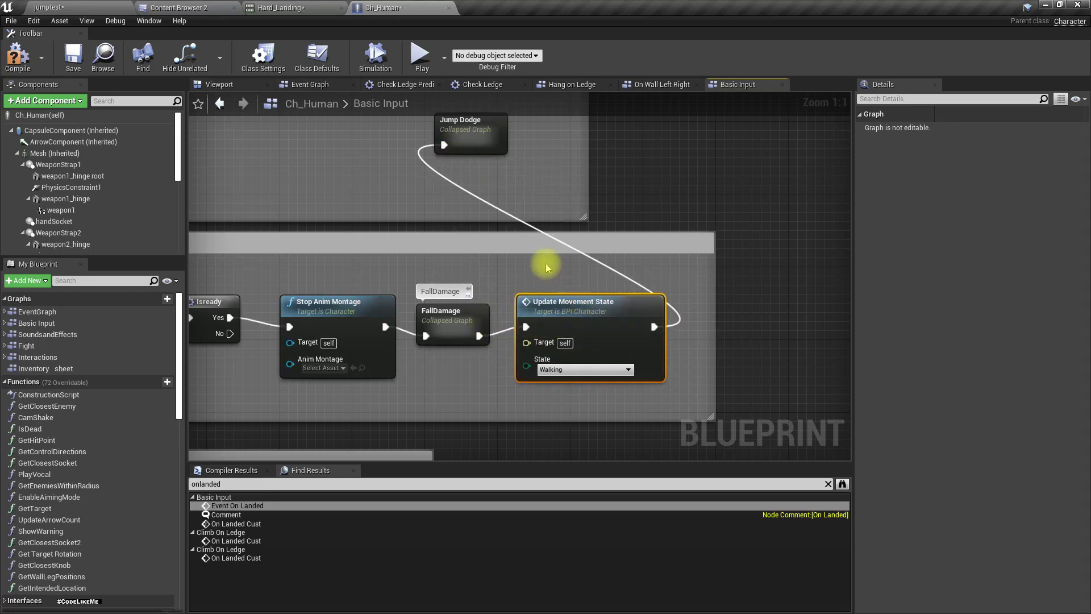
right_drag(416, 185, 555, 206)
scroll(555, 207, down, 2)
right_drag(474, 222, 577, 226)
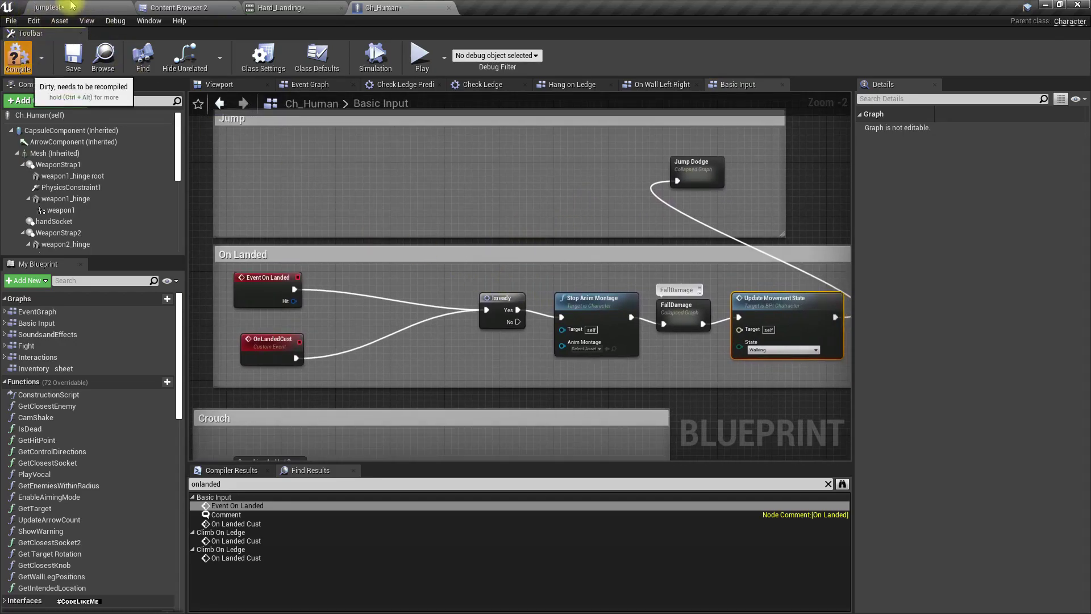
- Playtest the drop from the raised floor in the full-screen viewport and inspect the height between the two platforms
click(94, 8)
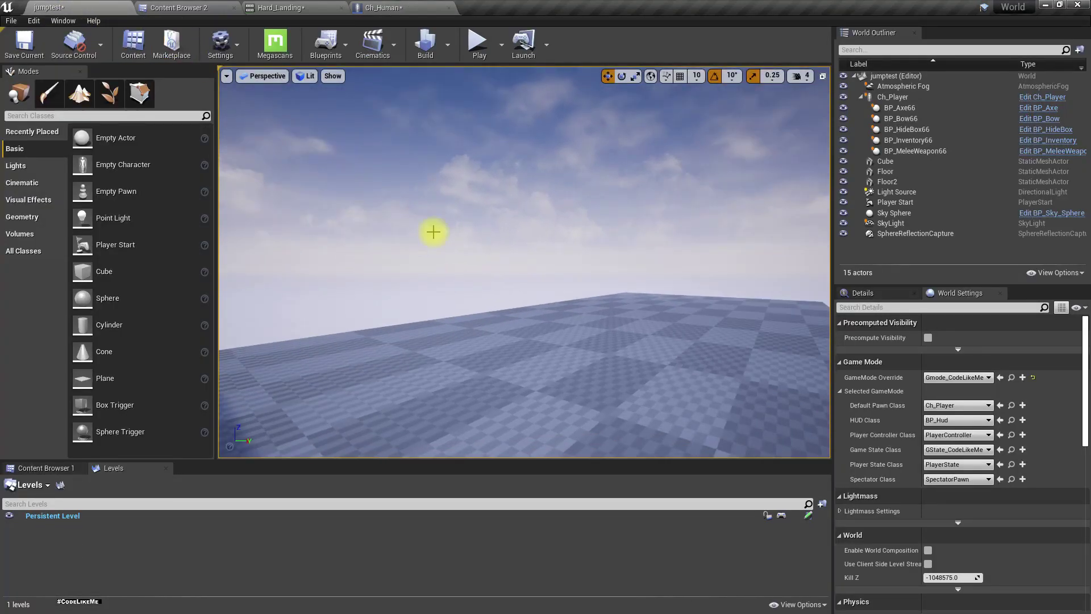
key(F11)
key(alt+p)
key(w)
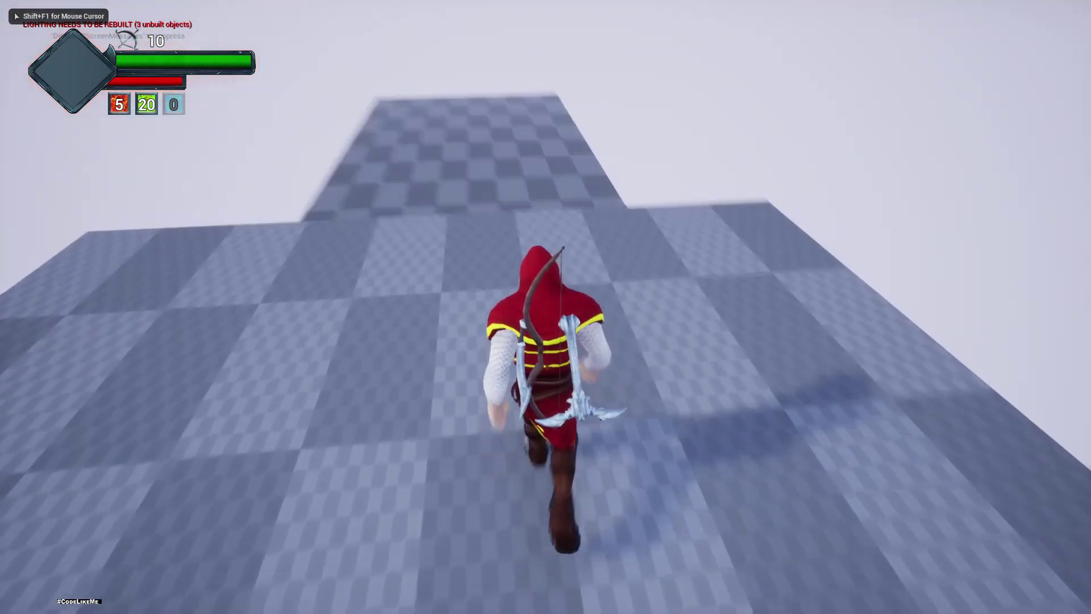
key(space)
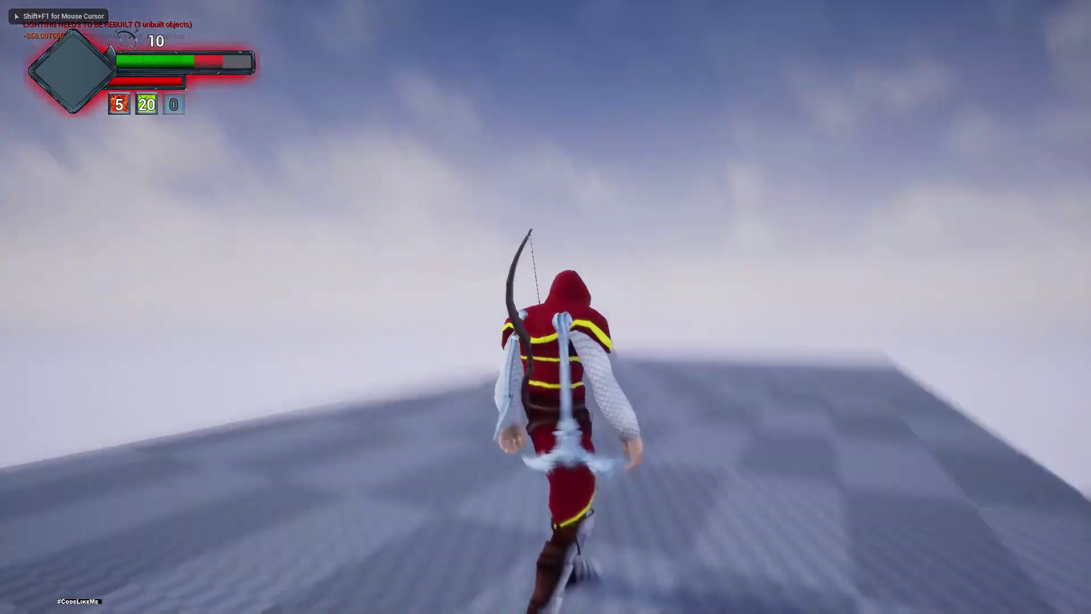
key(Escape)
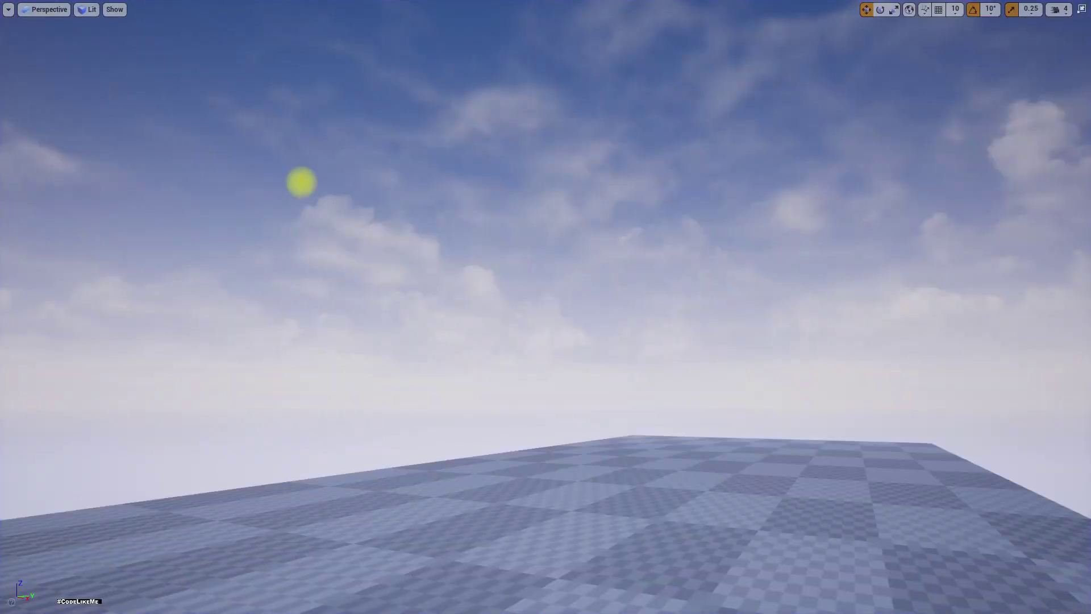
right_drag(301, 181, 321, 191)
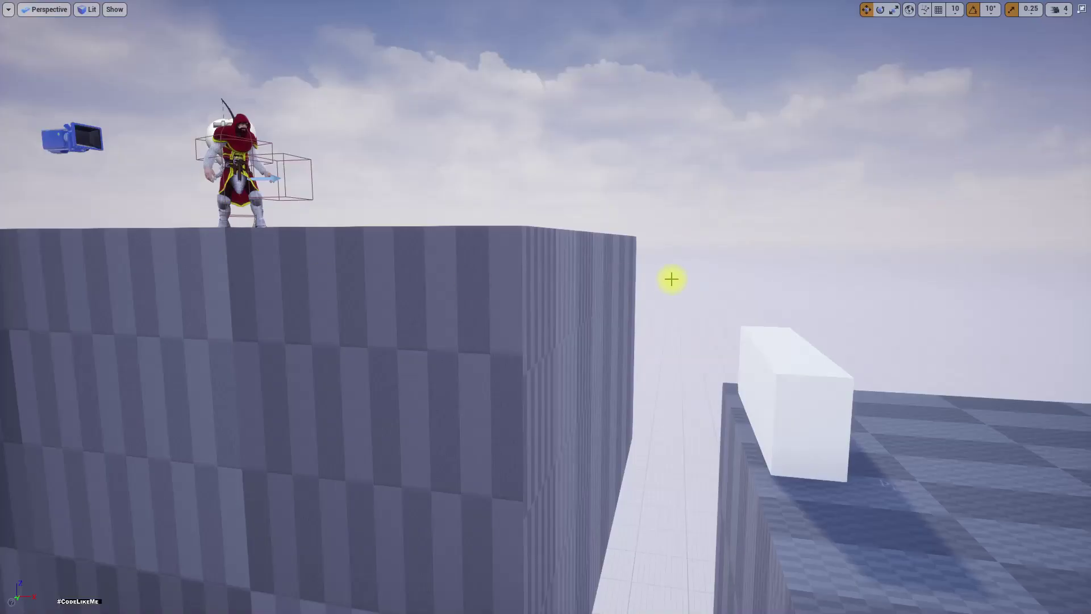
right_drag(670, 280, 670, 280)
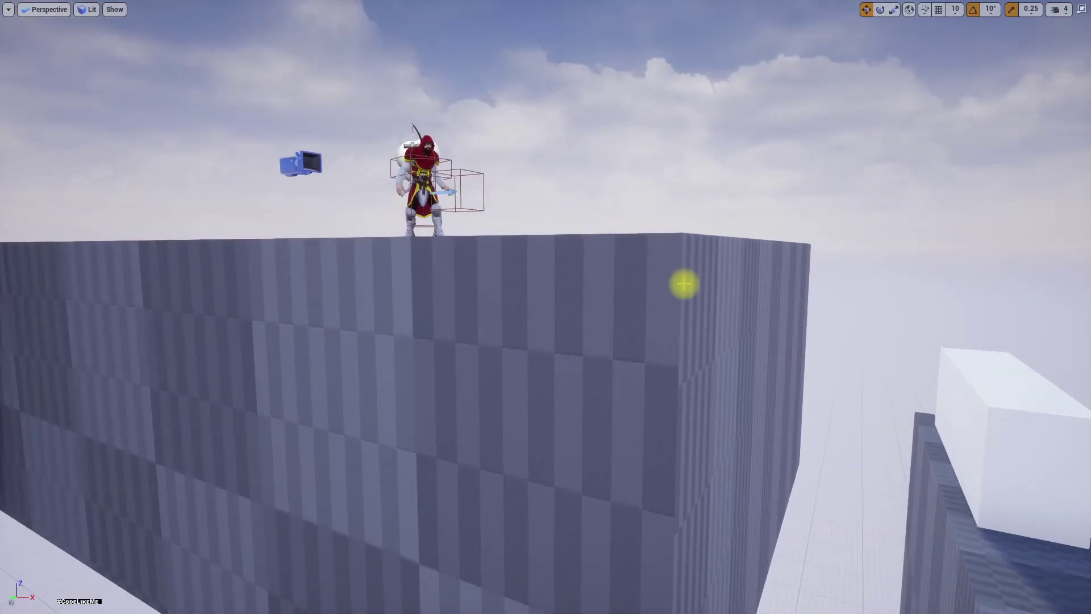
key(F11)
- In the FallDamage graph, set the Z velocity comparison to -1200 and the damage divisor to -40, and compile Ch_Human
click(382, 8)
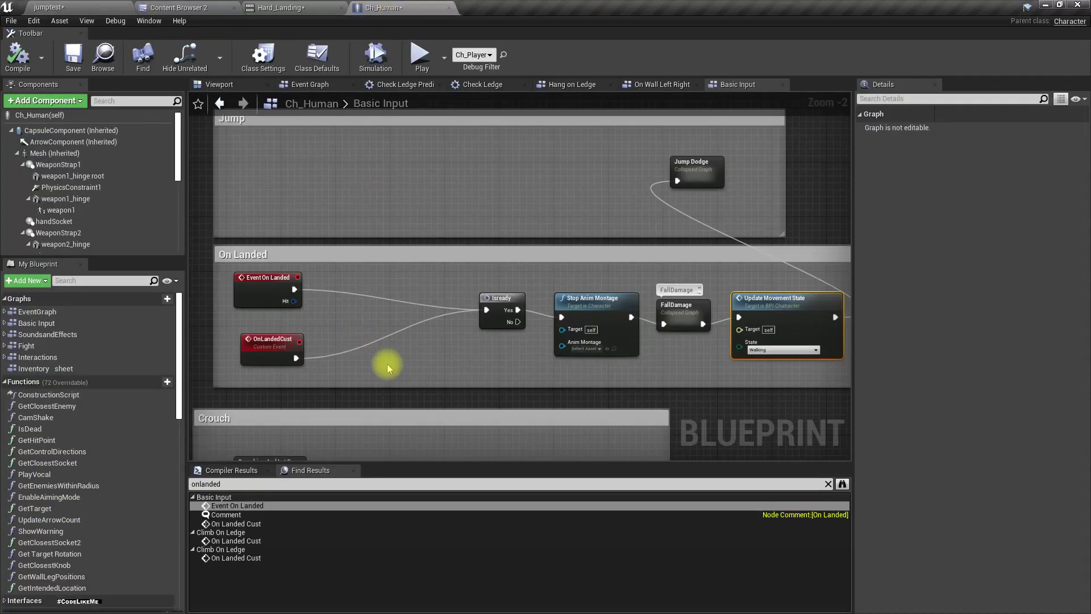
right_drag(370, 360, 208, 343)
double_click(527, 291)
scroll(528, 295, up, 3)
right_drag(400, 305, 462, 214)
right_drag(377, 292, 410, 332)
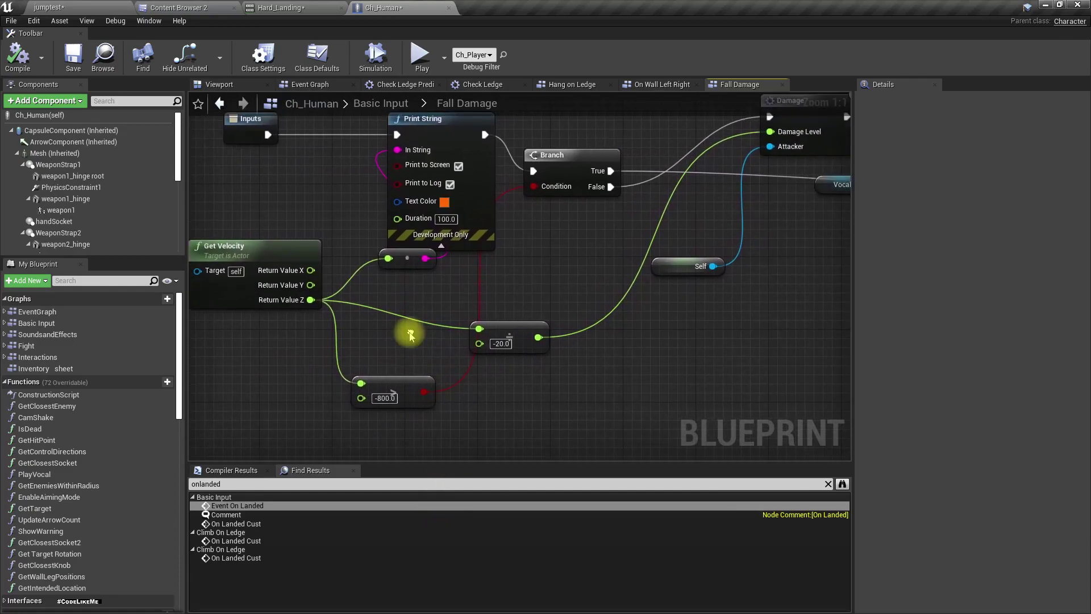
click(384, 397)
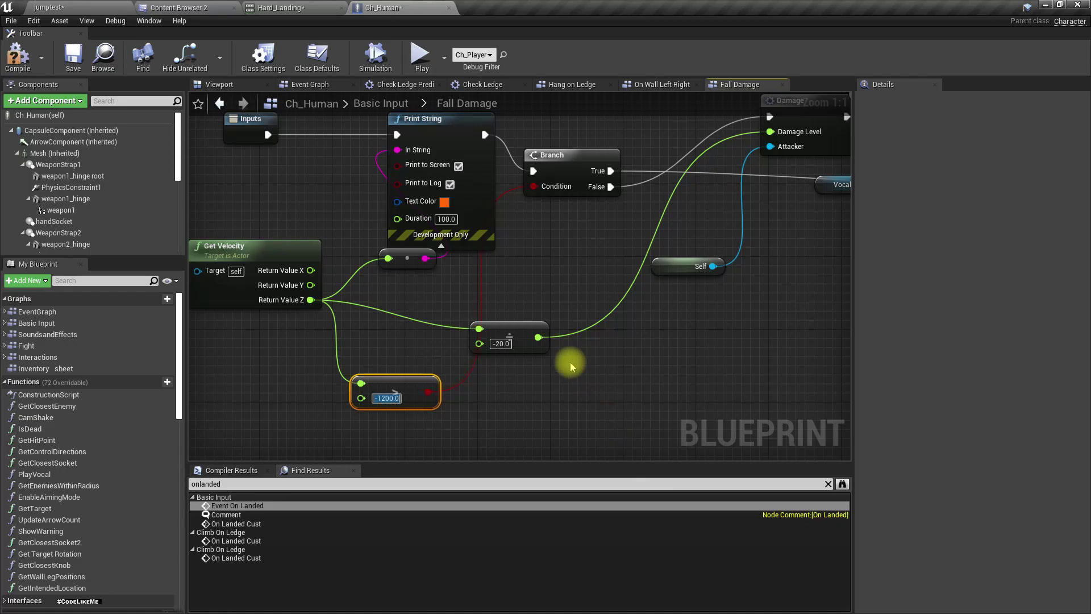
click(24, 62)
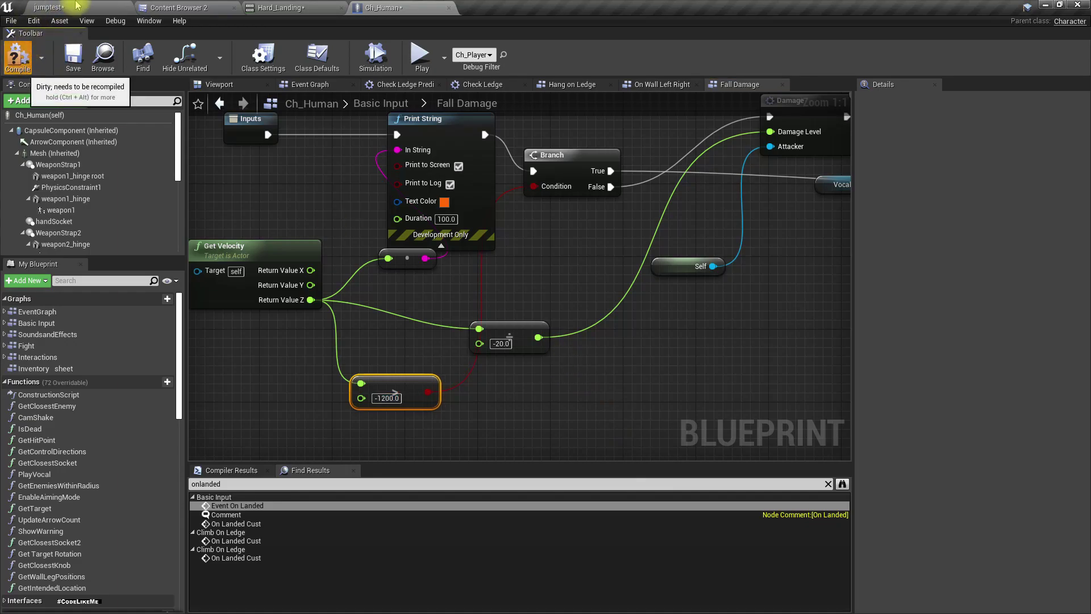
key(F7)
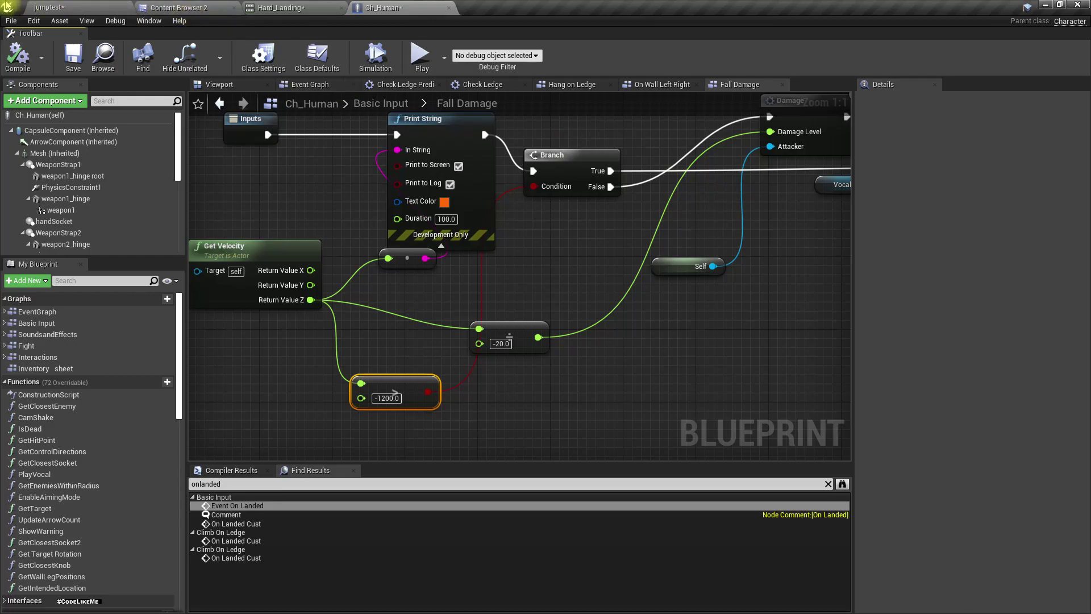
mouse_move(656, 297)
right_down()
mouse_move(535, 319)
mouse_move(649, 287)
right_up()
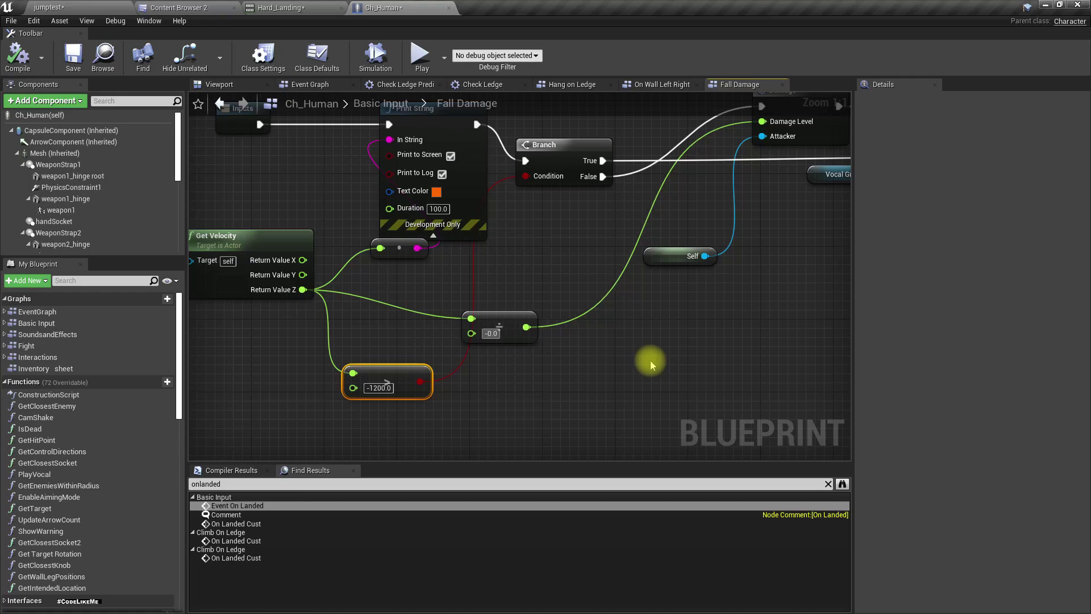
click(21, 60)
- Playtest the drop with the new fall damage values in the full-screen jumptest viewport
click(91, 7)
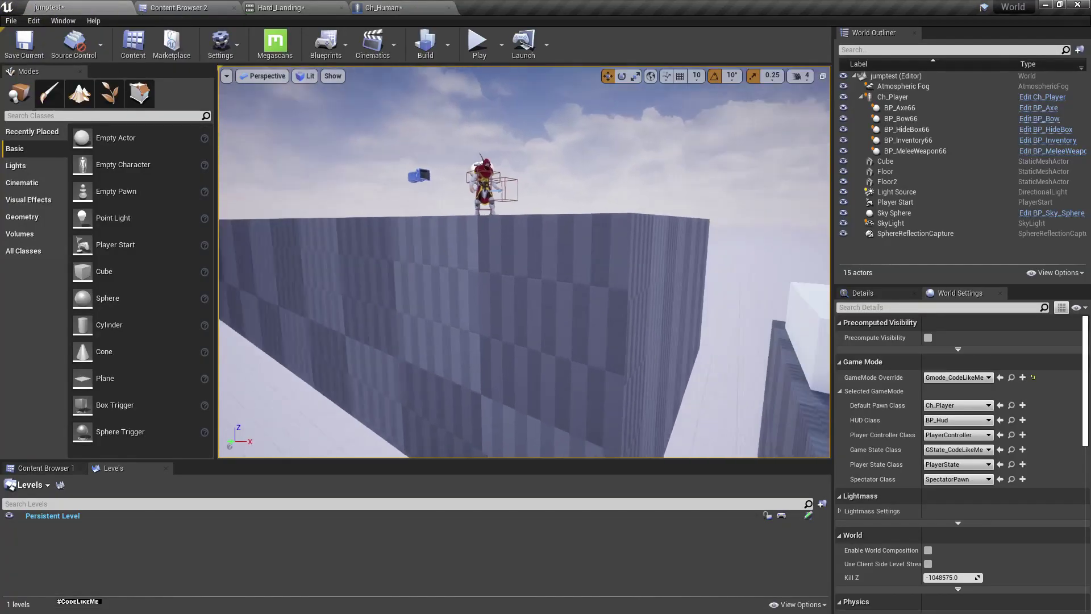
key(F11)
key(alt+p)
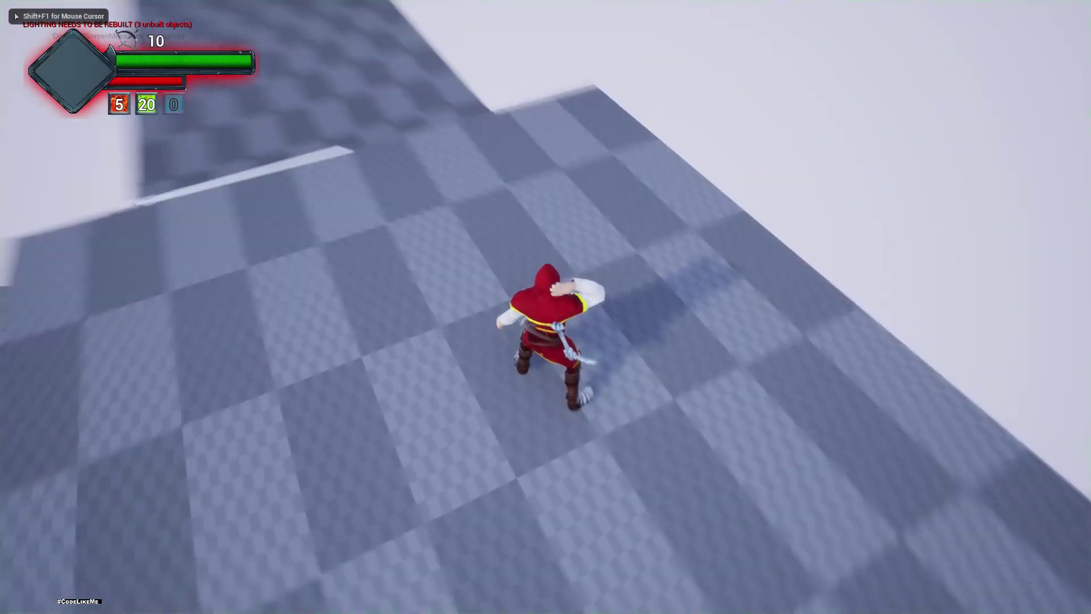
key(1)
key(1)
key(w)
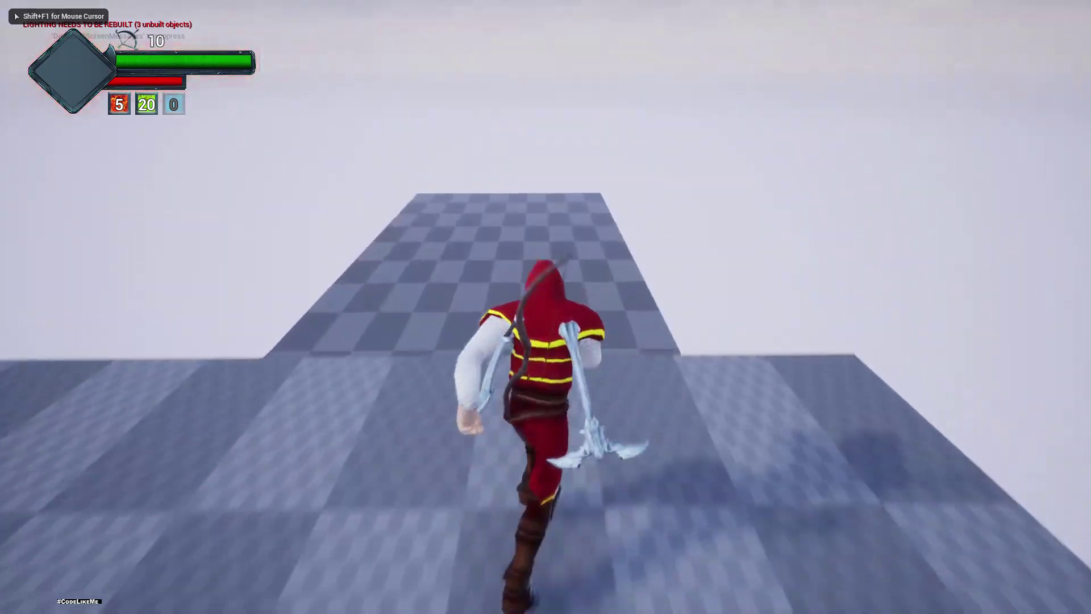
key(w)
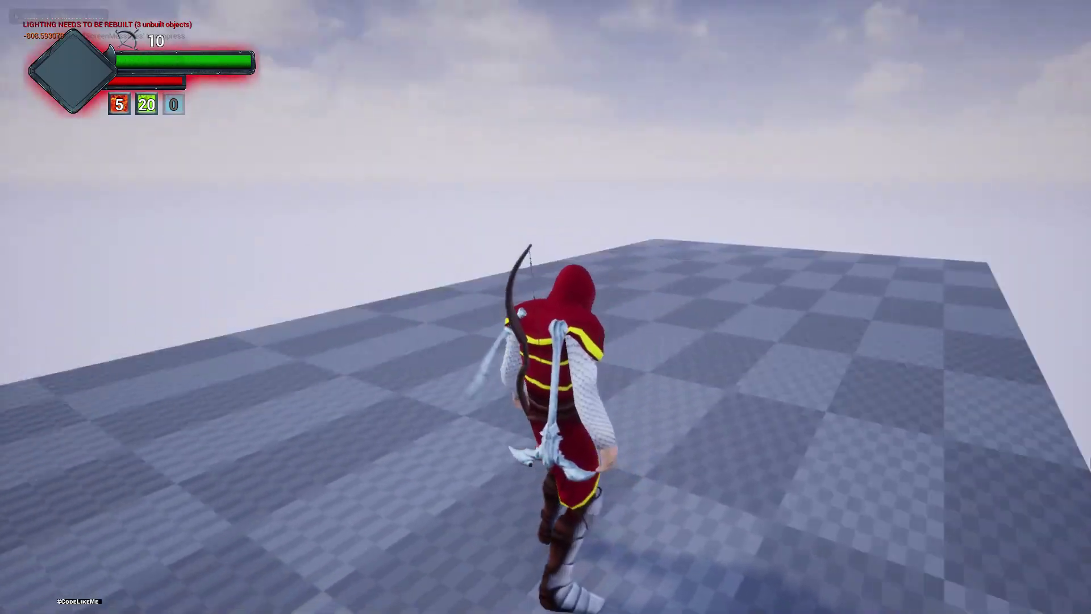
key(Escape)
key(F11)
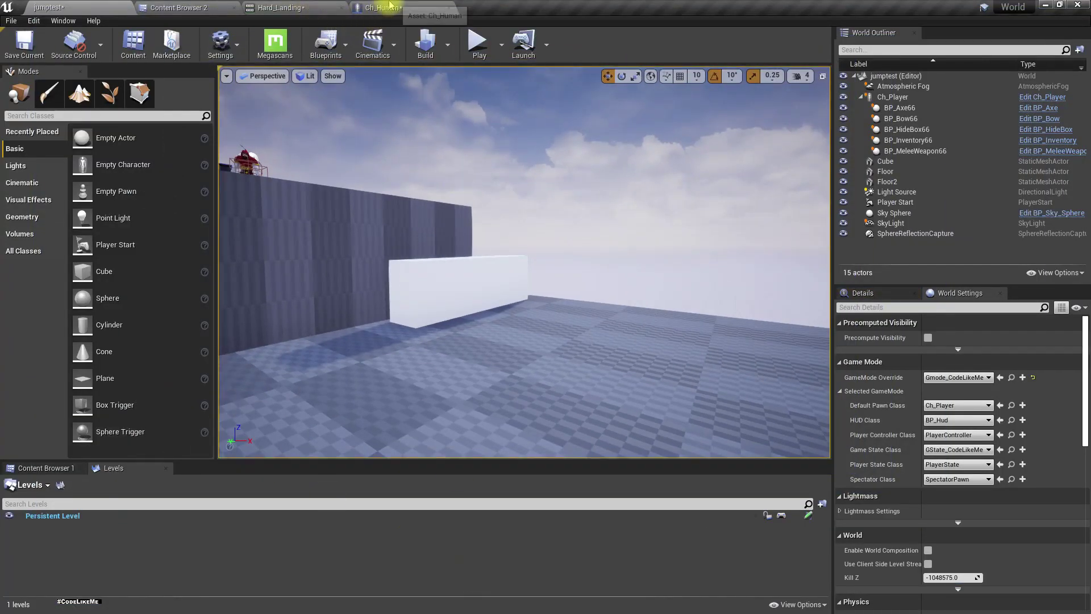
- In Ch_Human's On Landed section, move Isready, Stop Anim Montage and FallDamage closer to the landing events, leaving space before Update Movement State
click(370, 6)
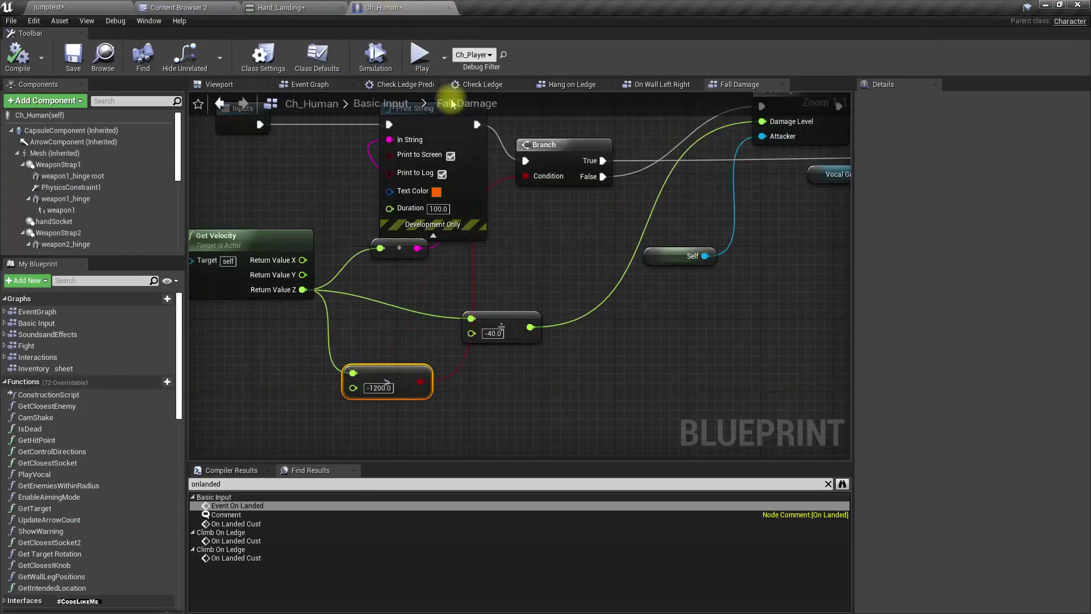
right_drag(446, 275, 378, 405)
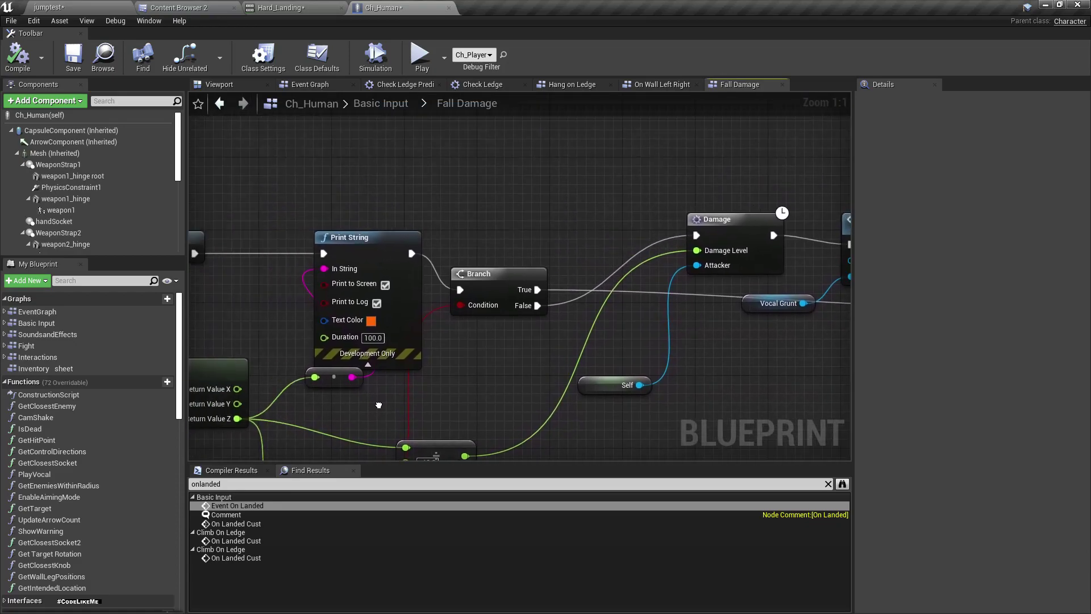
click(381, 103)
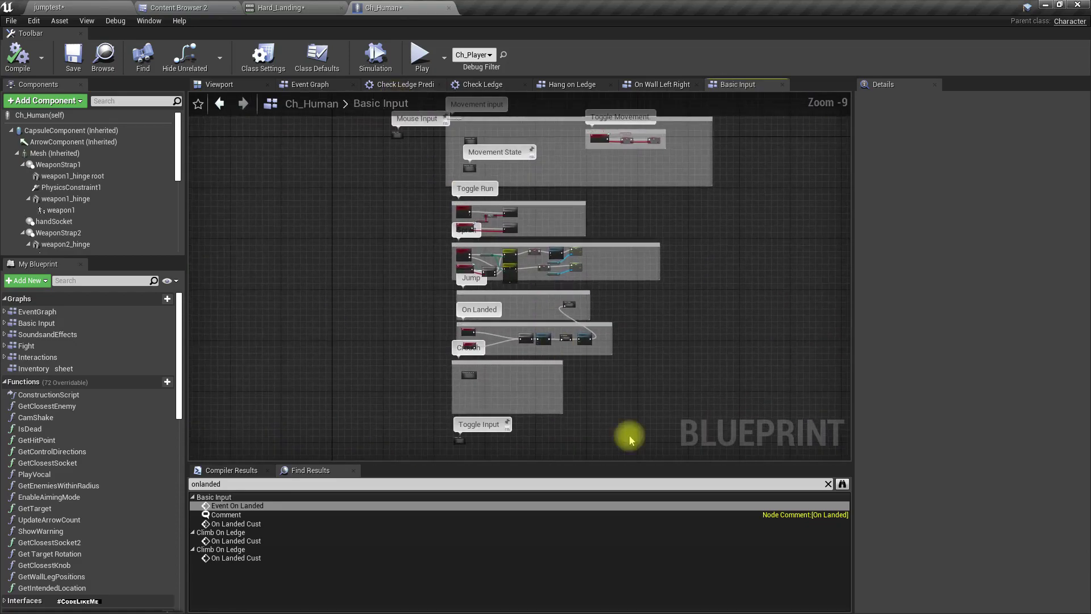
scroll(607, 375, up, 4)
right_drag(440, 234, 523, 451)
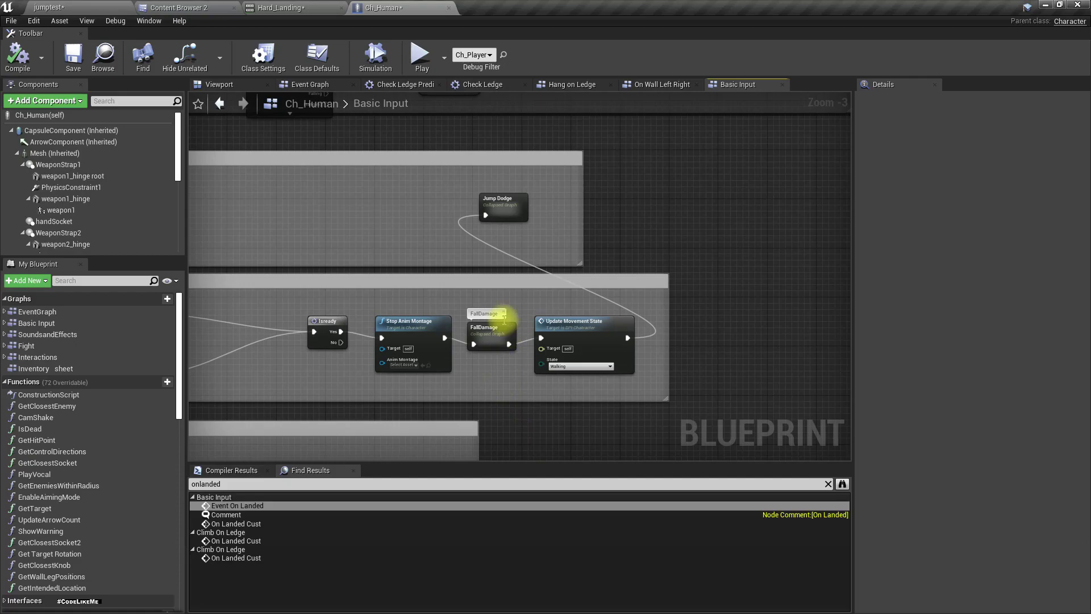
click(489, 339)
right_drag(442, 361, 563, 340)
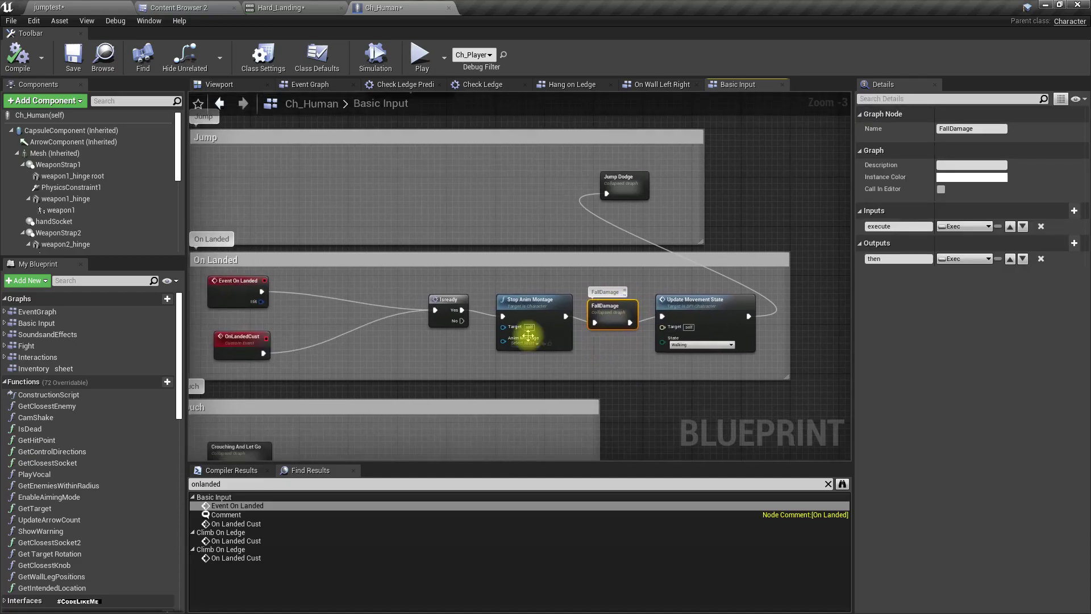
drag(435, 278, 471, 310)
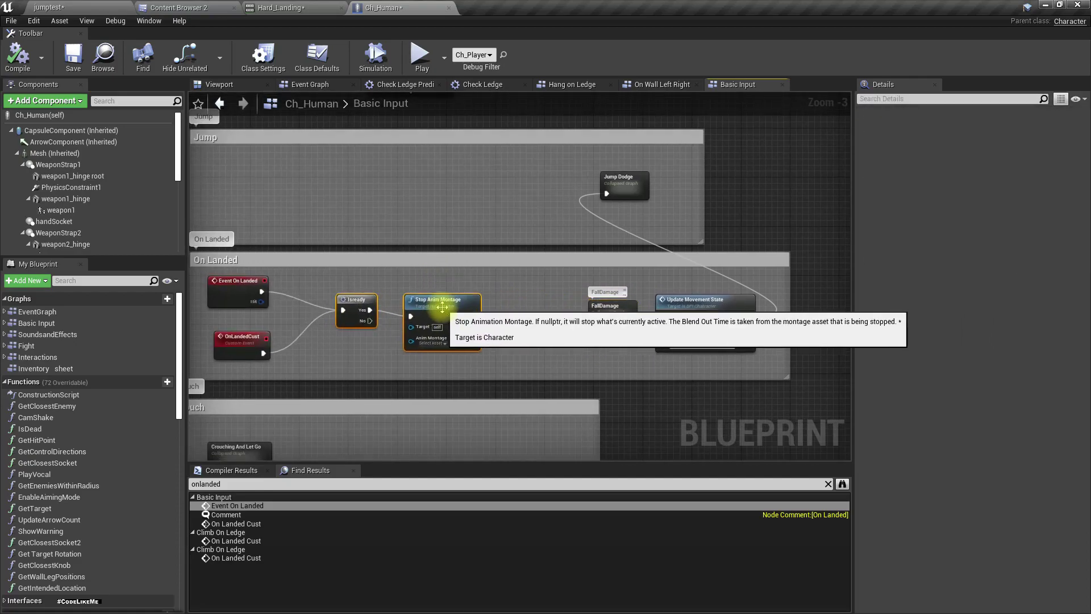
drag(615, 315, 523, 305)
- Rename the FallDamage collapsed graph and its comment bubble to Fall Impact
scroll(523, 305, up, 3)
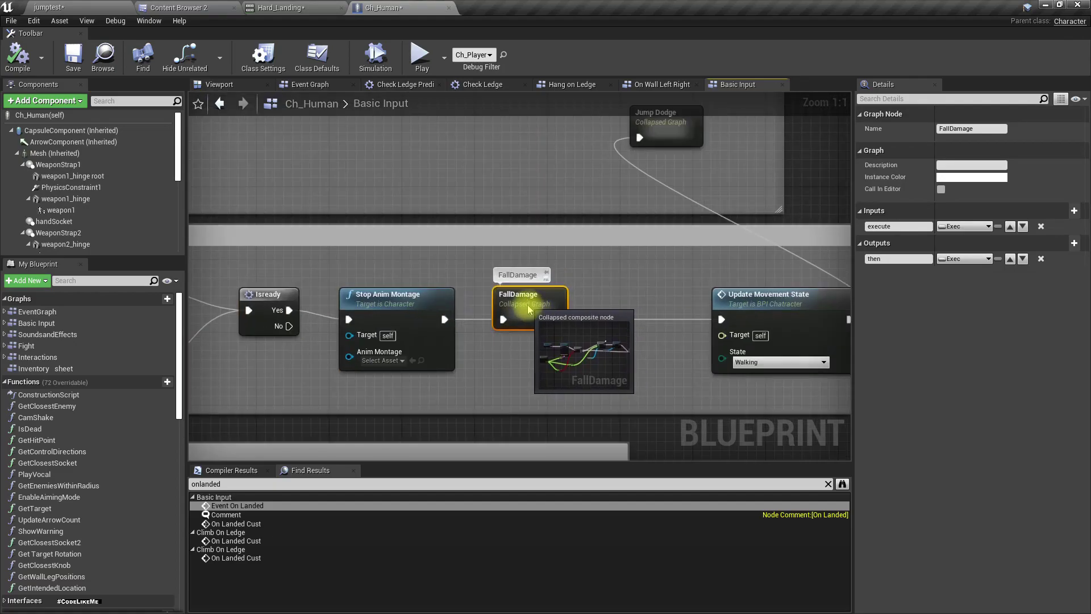
double_click(529, 297)
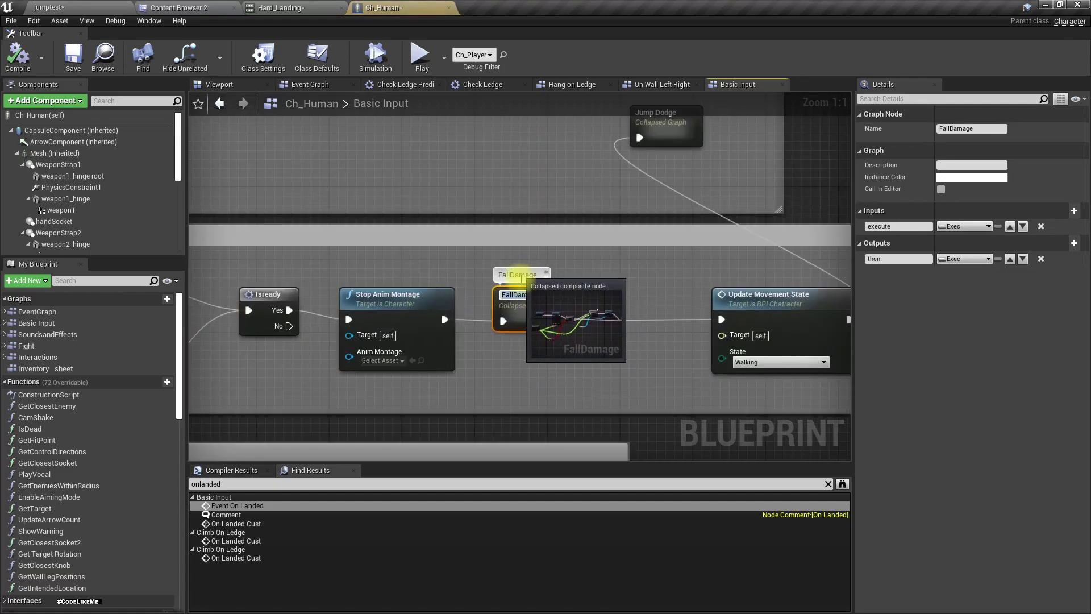
click(556, 319)
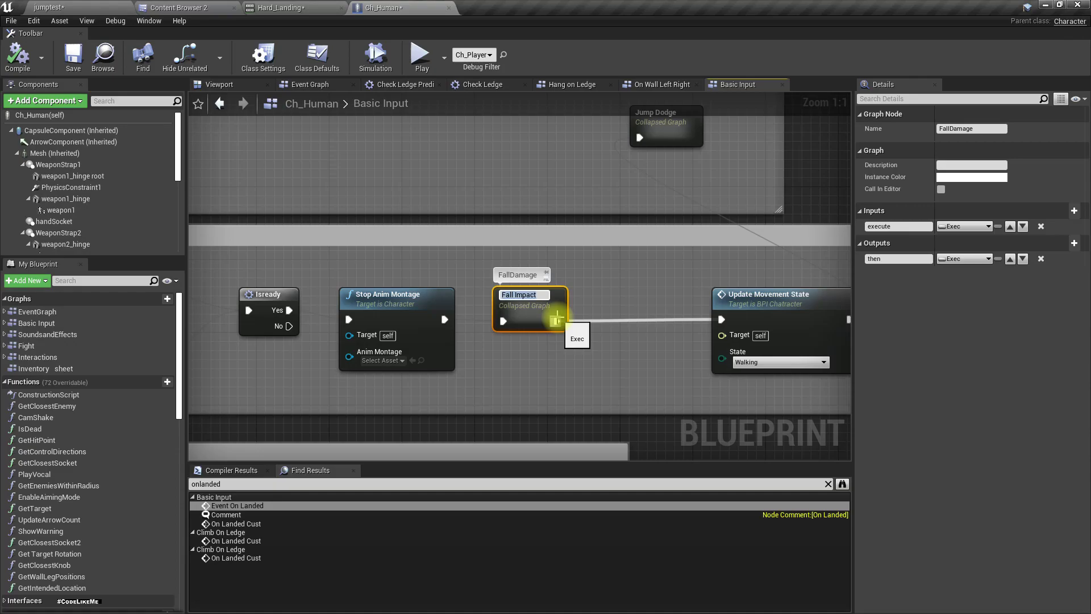
key(Return)
click(529, 276)
text(Fall Impact)
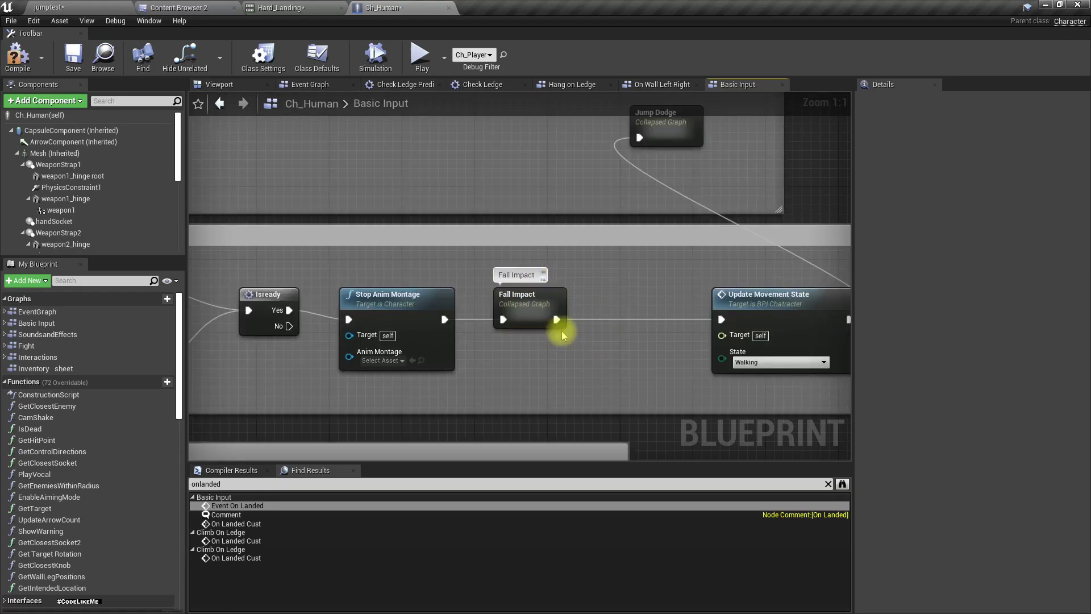
- Examine the Fall Impact graph's velocity check, damage path and output wiring, together with the Hard_Landing animation preview
double_click(519, 300)
right_drag(670, 348, 498, 371)
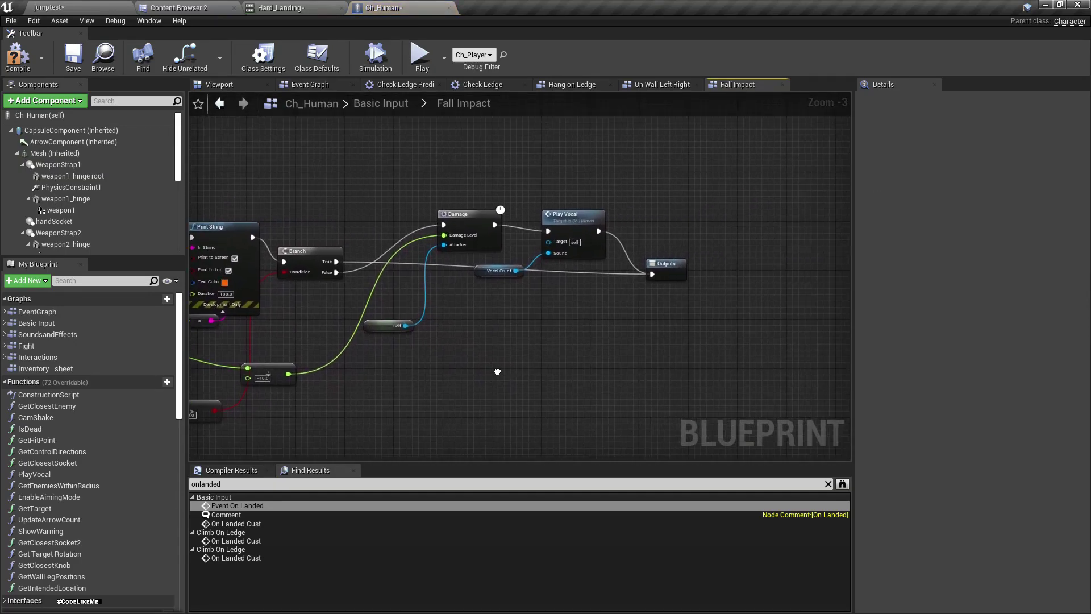
right_drag(624, 352, 723, 323)
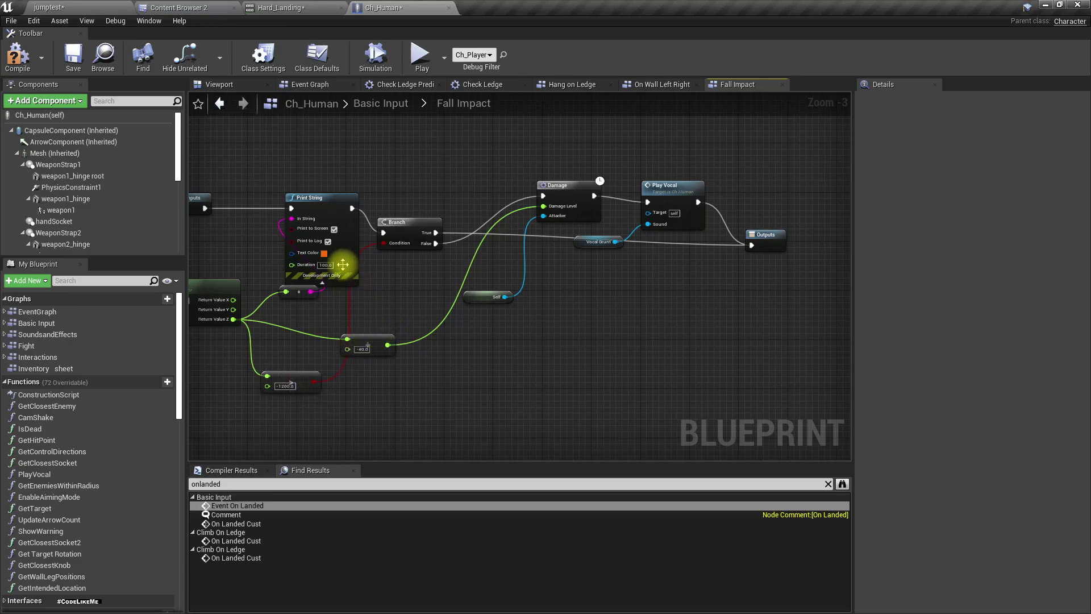
right_drag(372, 283, 471, 299)
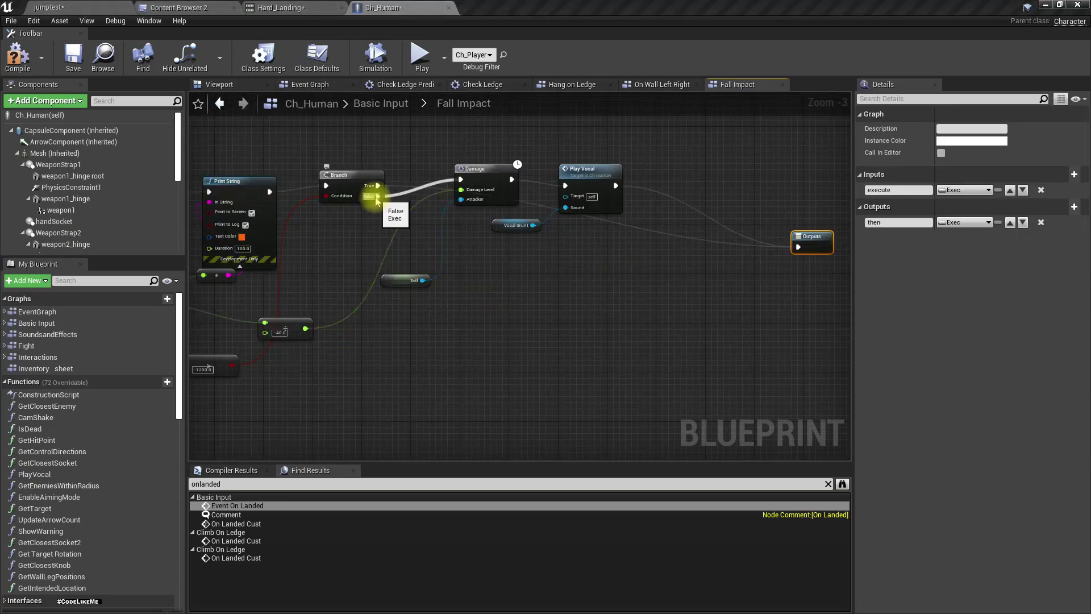
mouse_move(358, 336)
right_down()
mouse_move(465, 333)
mouse_move(358, 351)
right_up()
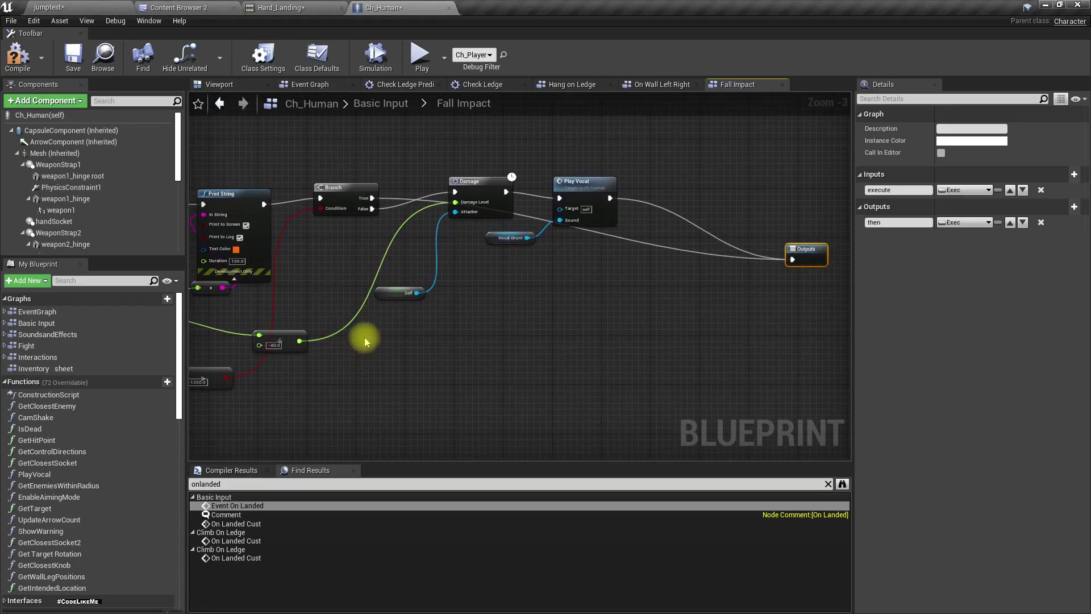
click(263, 13)
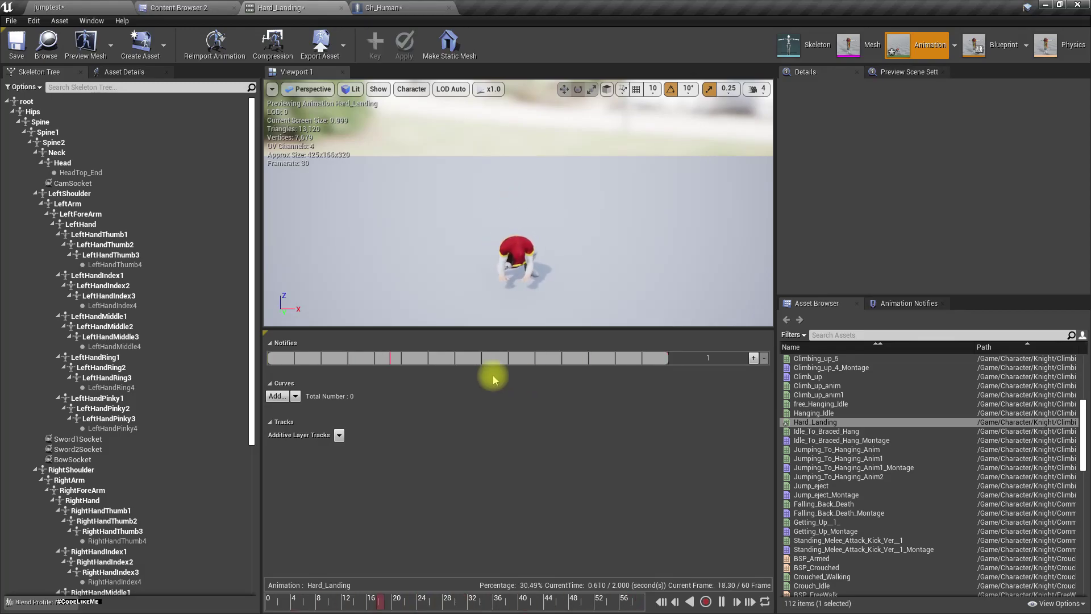
click(384, 8)
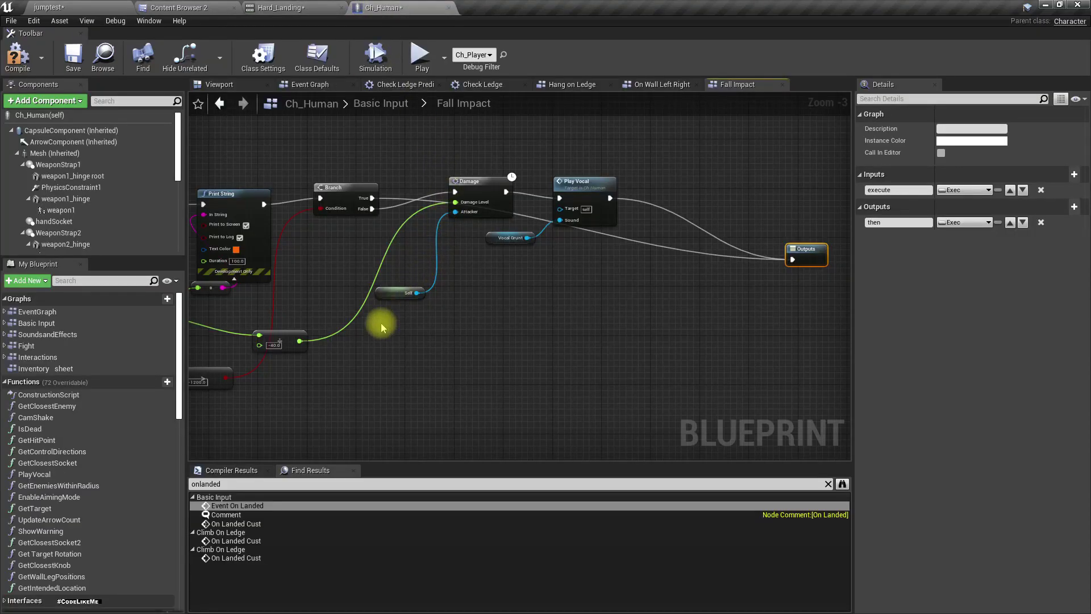
right_drag(382, 312, 443, 321)
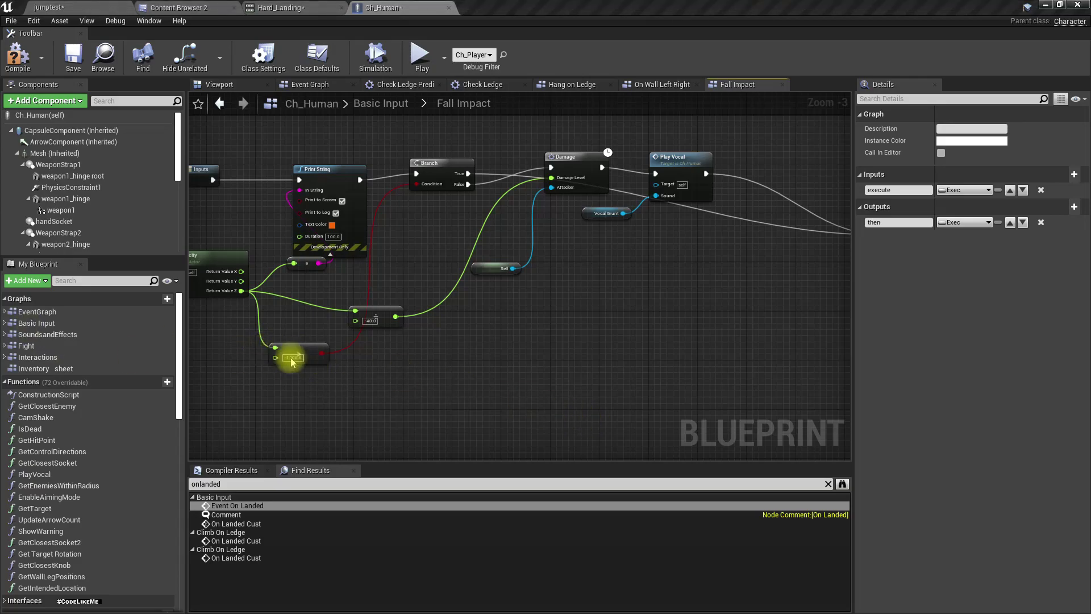
right_drag(531, 305, 557, 307)
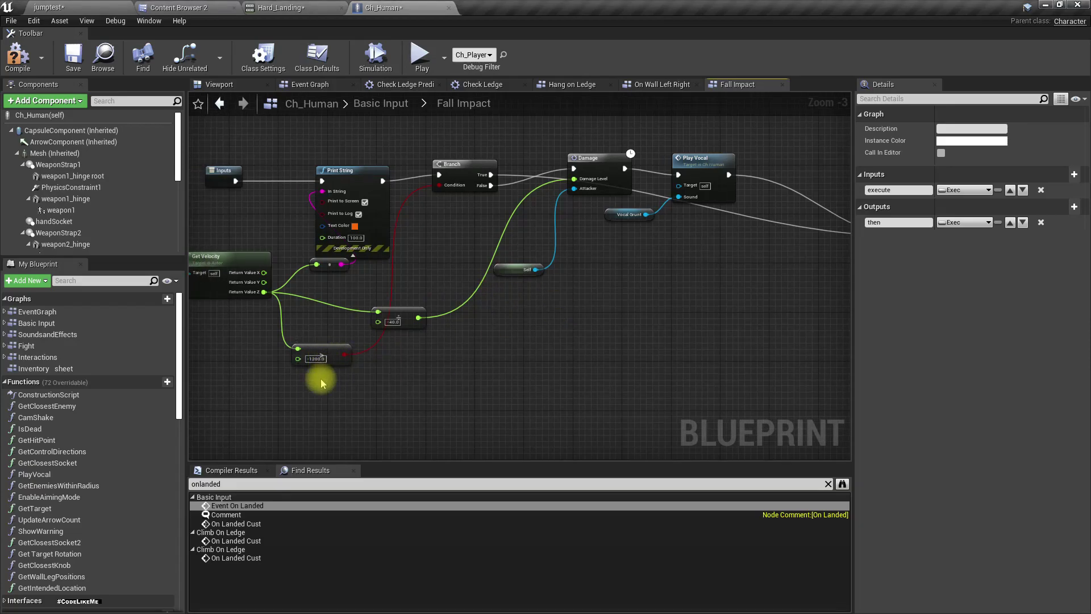
right_drag(519, 295, 457, 284)
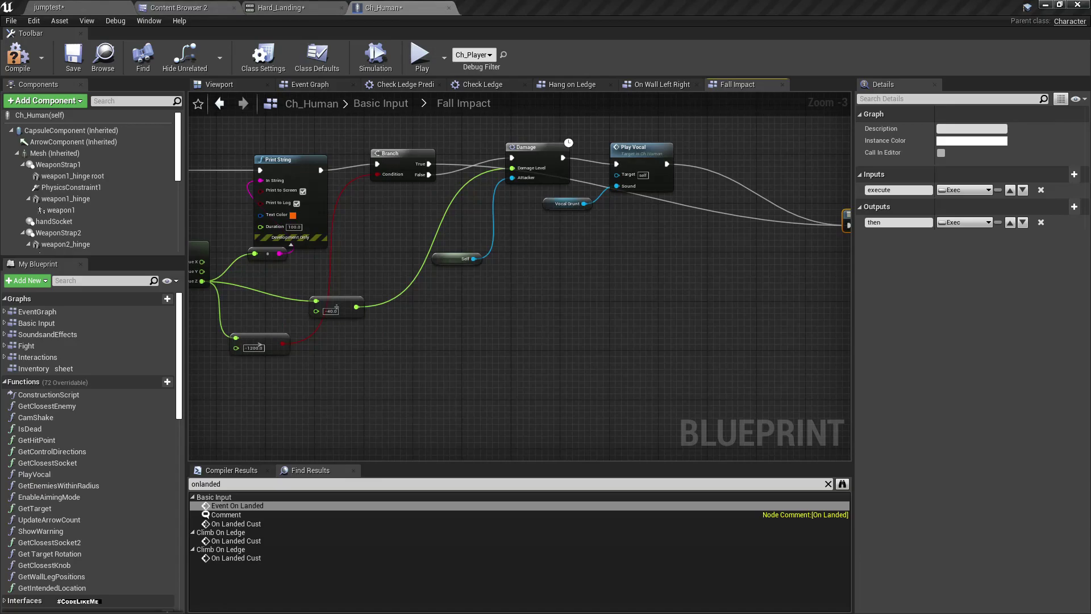
- Add a second Branch node on the True output of the existing Branch, below the Play Vocal node
right_drag(593, 255, 560, 237)
drag(396, 149, 584, 254)
text(branch)
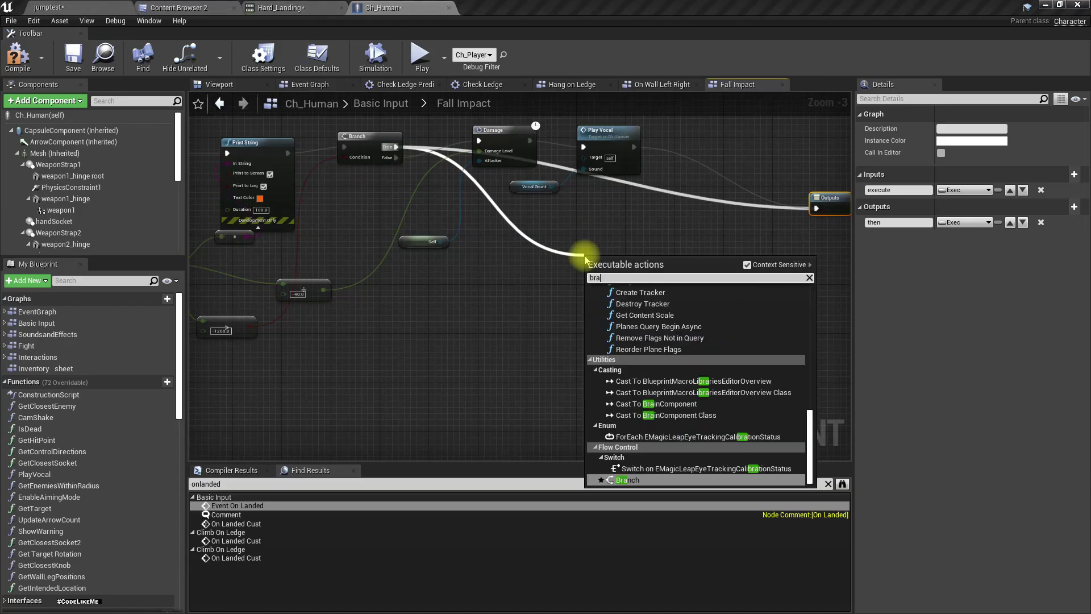
key(Return)
- Add a float less-than comparison on Get Velocity's Z value, enter its threshold, and connect the result to the second Branch's Condition
right_drag(357, 325, 435, 298)
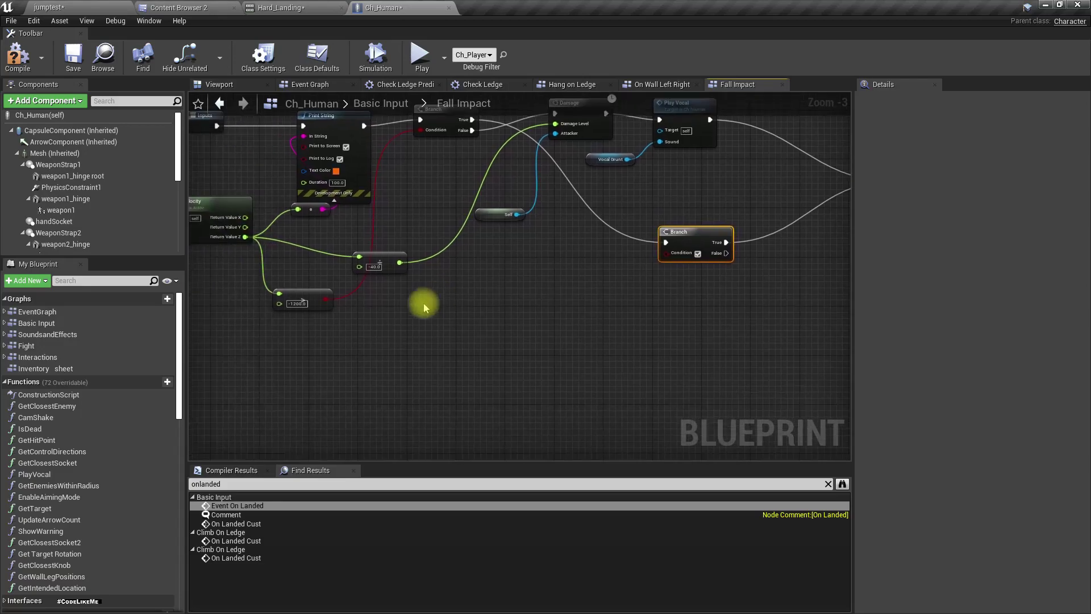
right_drag(240, 298, 311, 295)
drag(315, 234, 344, 330)
text(<)
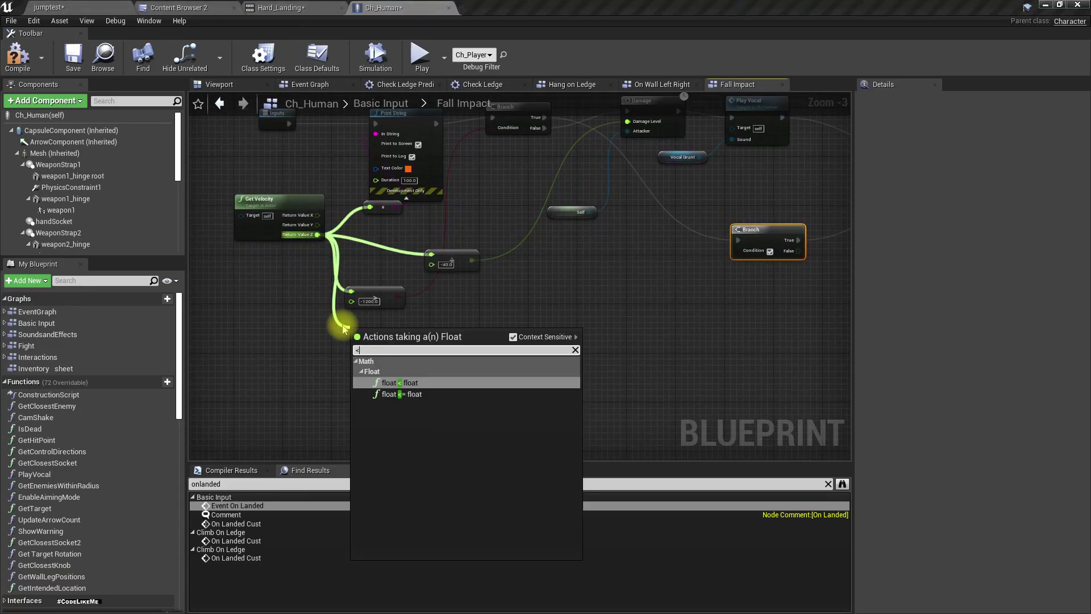
key(Return)
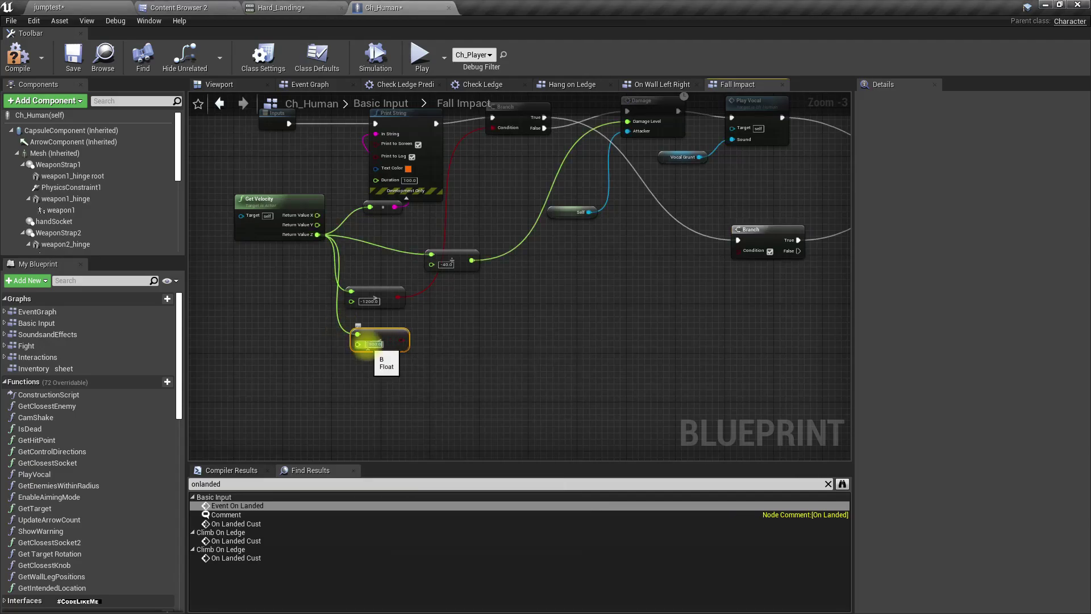
right_drag(370, 344, 224, 341)
drag(255, 337, 594, 248)
- Insert a Play Anim Montage node between Play Vocal and Outputs
right_drag(646, 265, 504, 337)
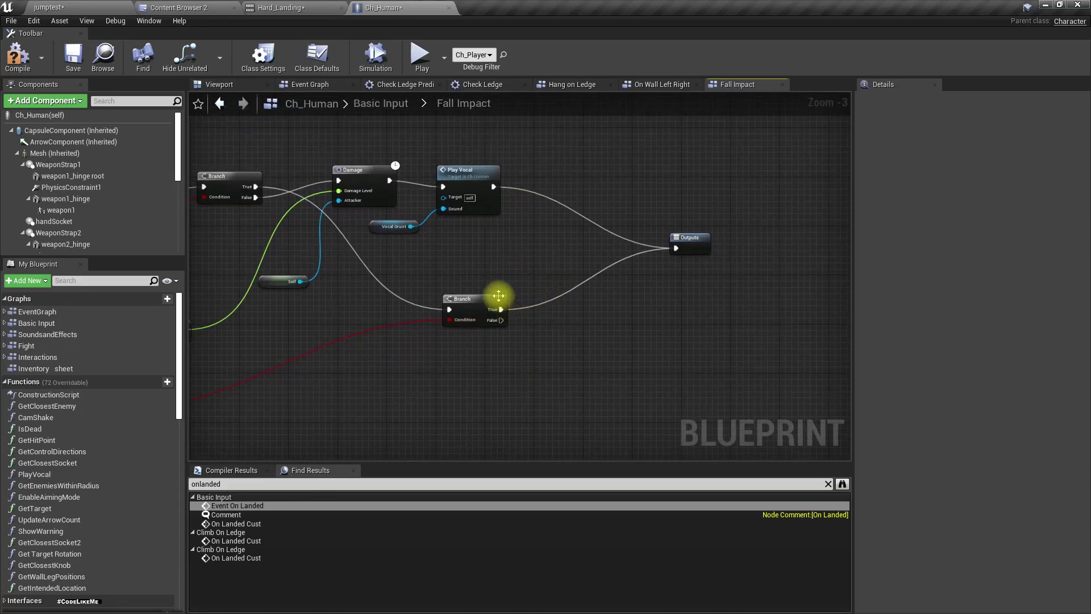
drag(494, 187, 551, 190)
text(play monta)
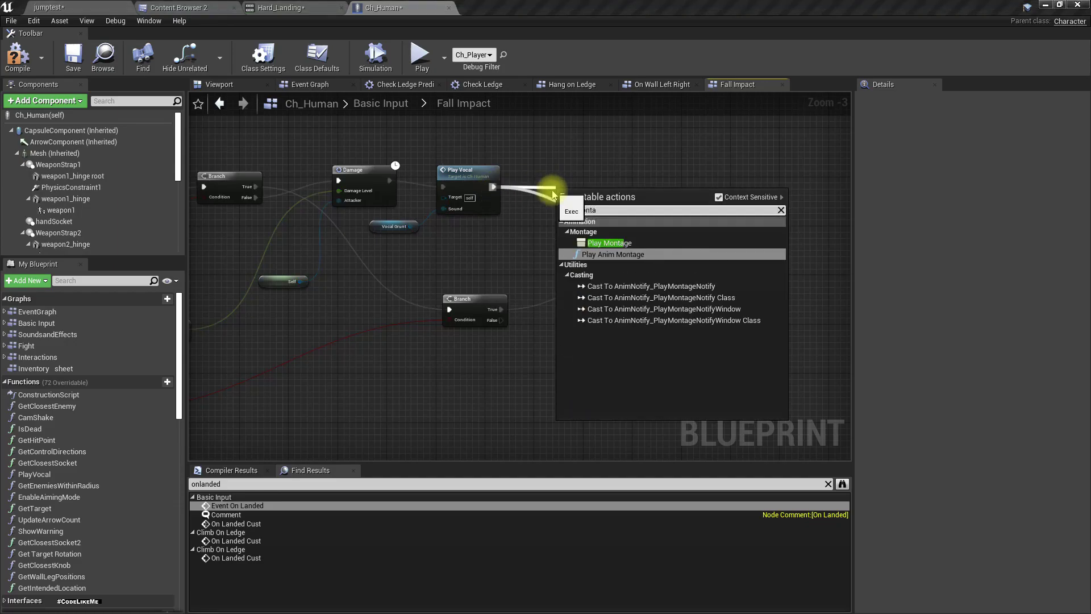
key(Return)
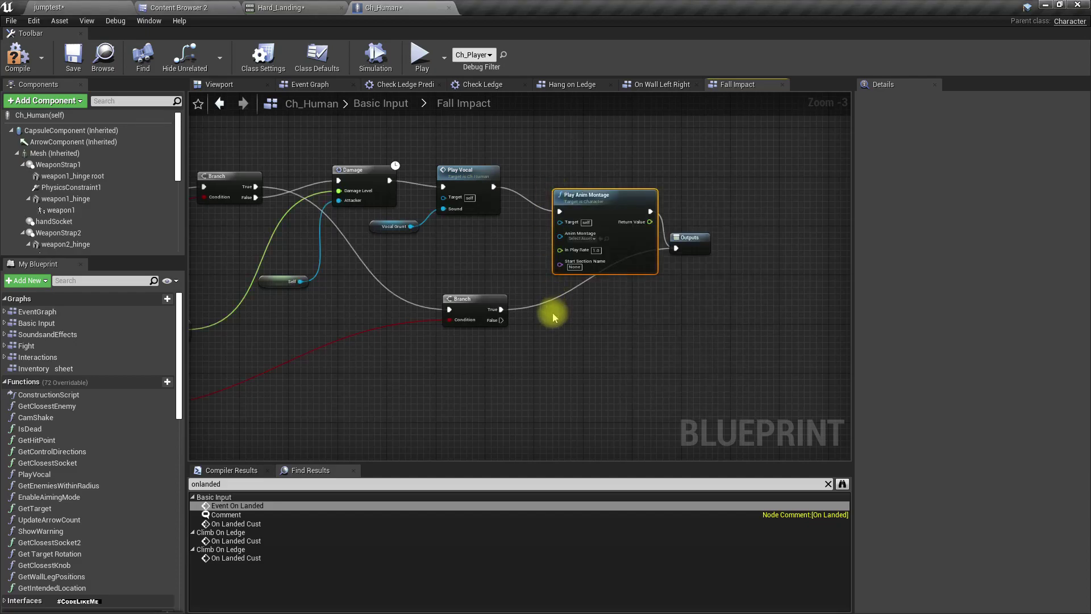
- Wire the second Branch's True to Play Anim Montage and its False to Outputs, moving Outputs clear of the montage node
drag(499, 309, 560, 212)
drag(503, 320, 680, 255)
drag(690, 247, 758, 303)
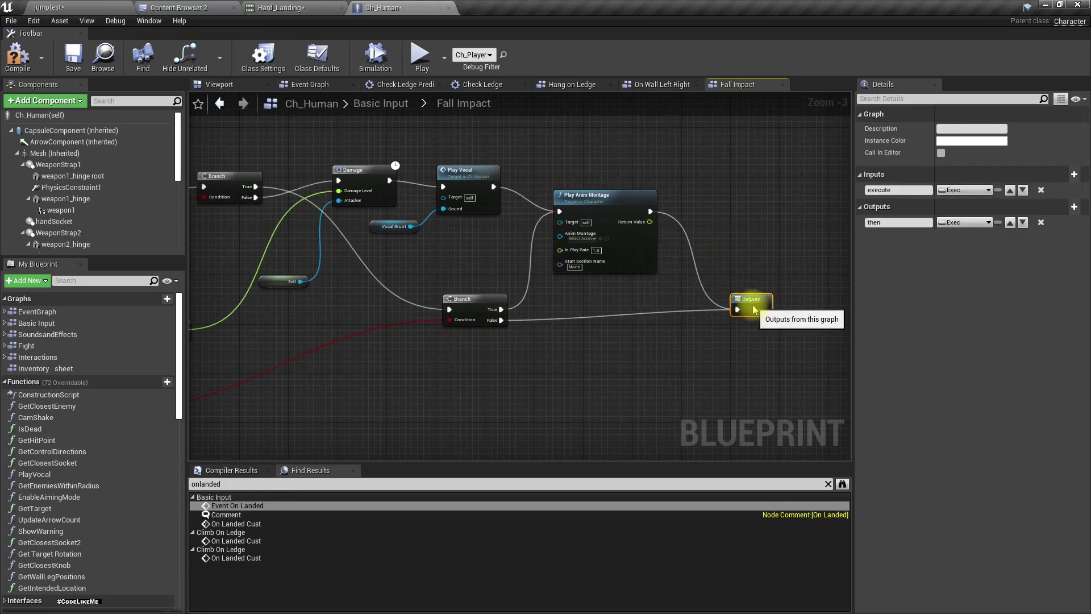
- Locate the Hard_Landing animation in the Knight/Climbing folder and open it in the animation editor
click(267, 6)
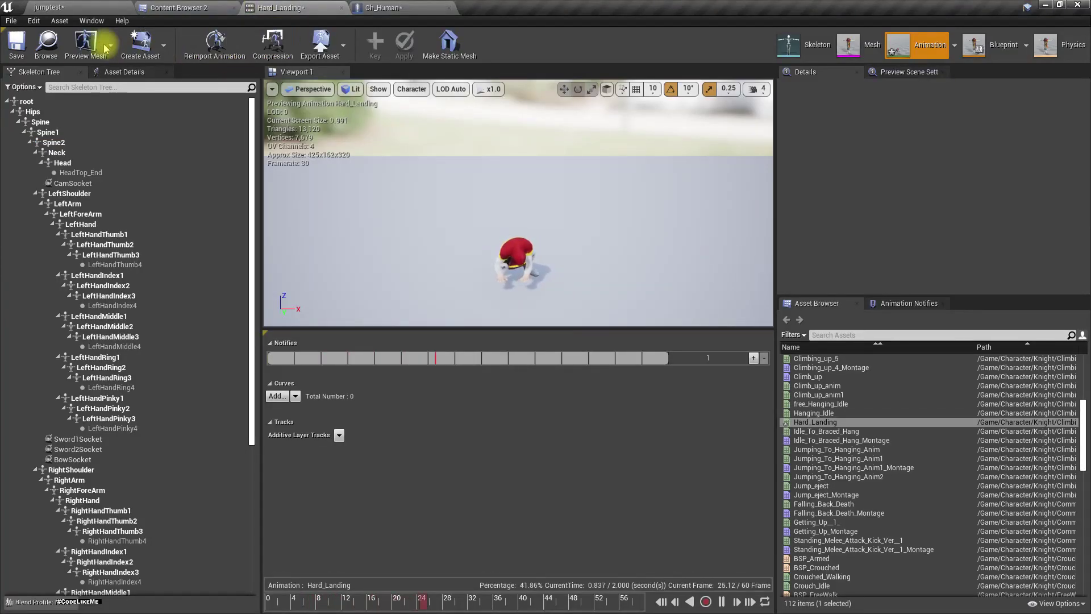
click(45, 50)
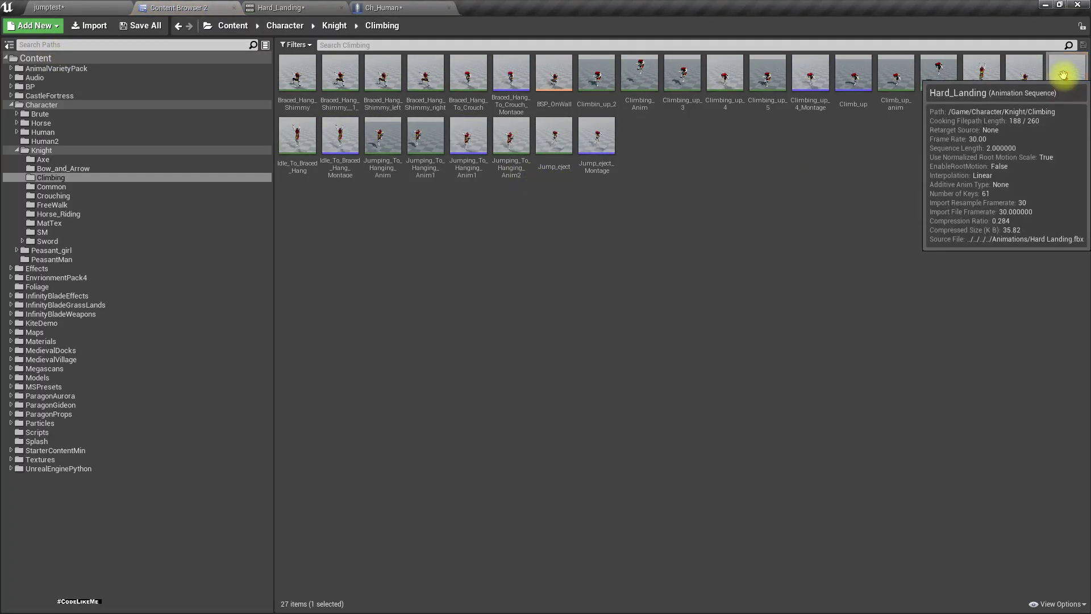
right_click(1064, 75)
click(783, 227)
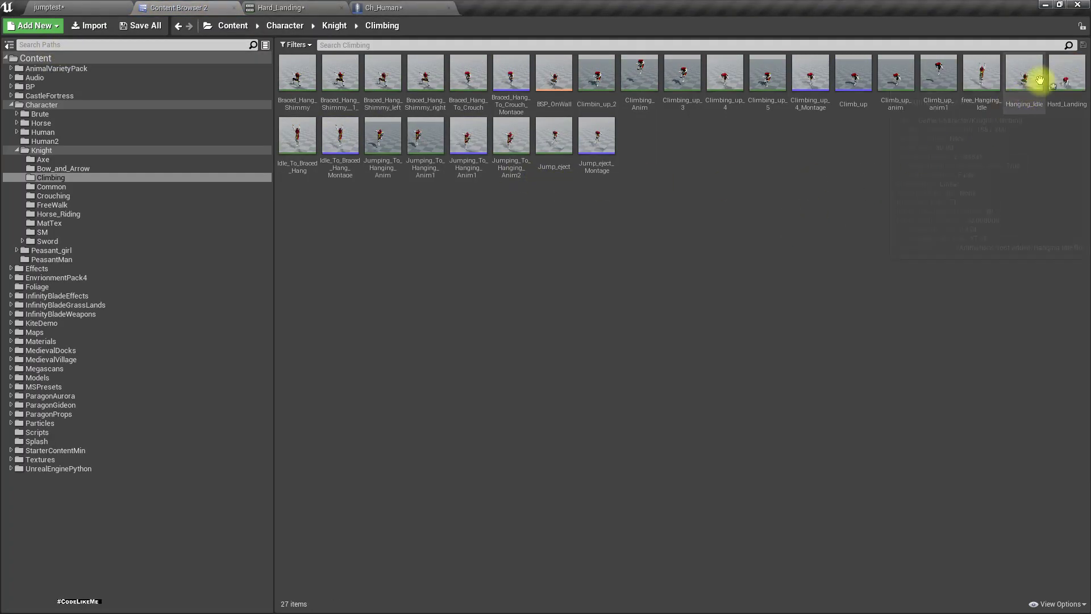
double_click(1066, 61)
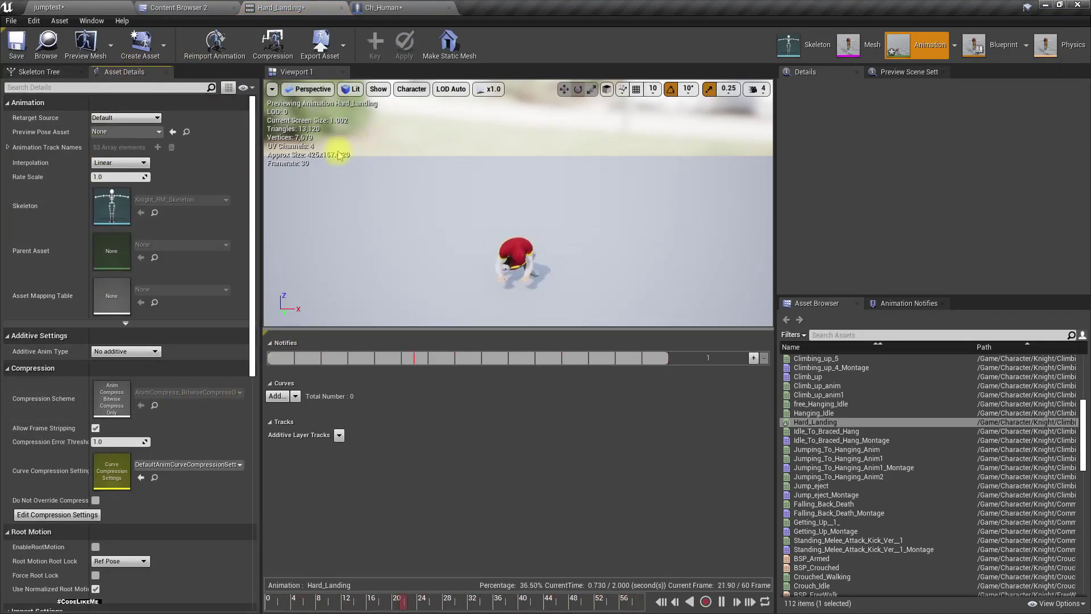
- In Hard_Landing's asset details, enable root motion and set Root Motion Root Lock to Anim First Frame
scroll(142, 344, down, 5)
scroll(141, 344, down, 4)
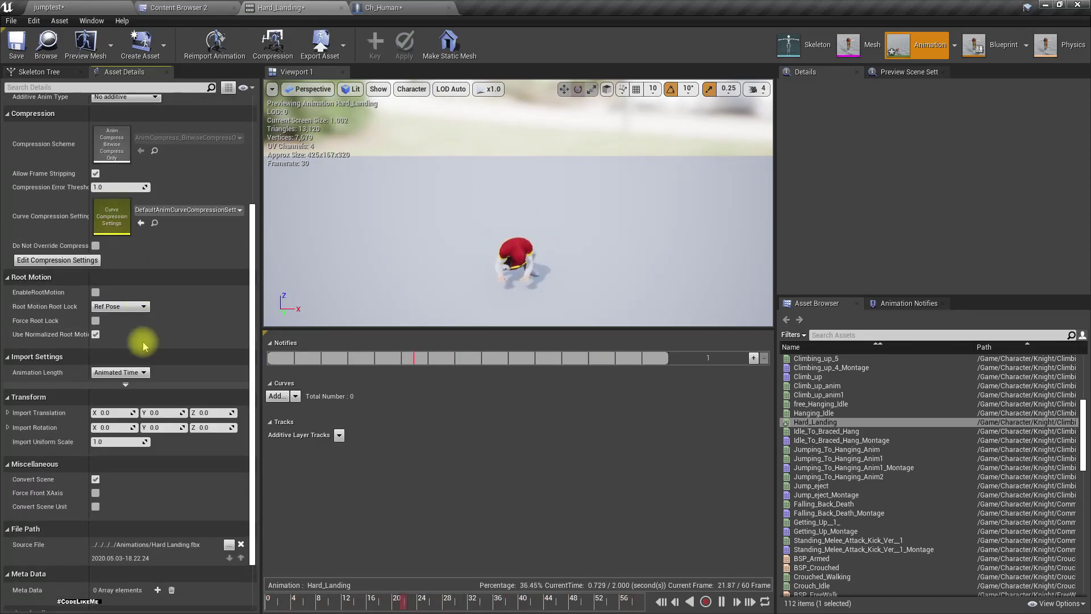
scroll(145, 344, down, 4)
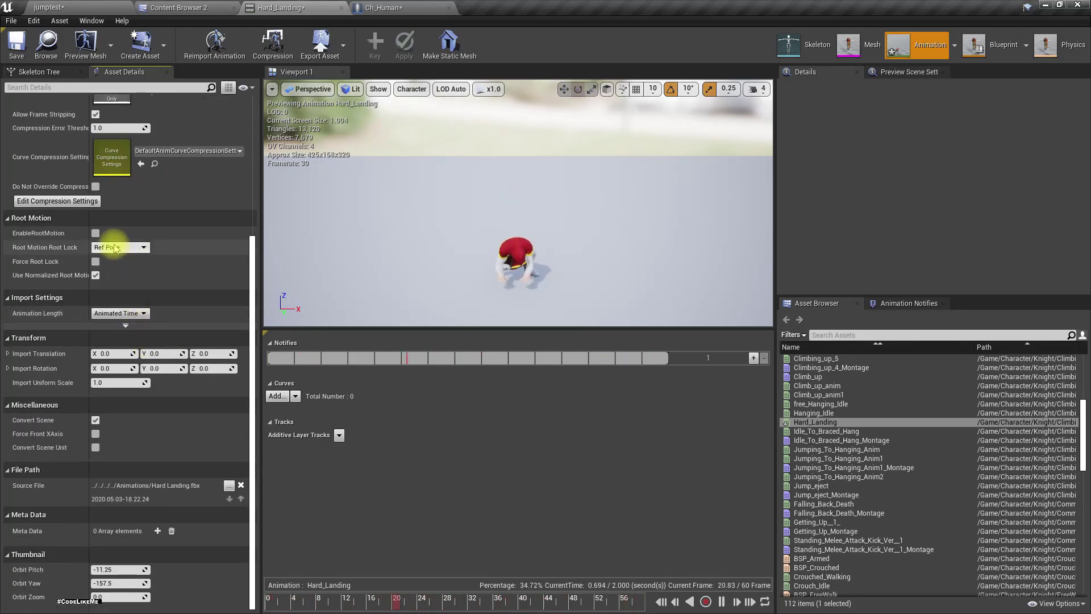
click(95, 233)
click(117, 248)
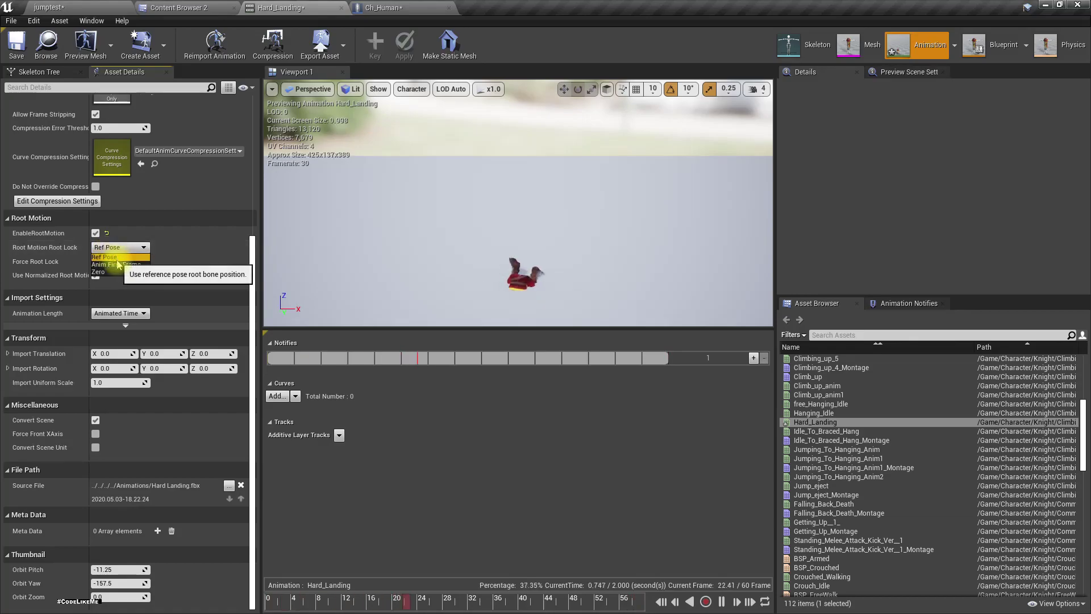
click(120, 267)
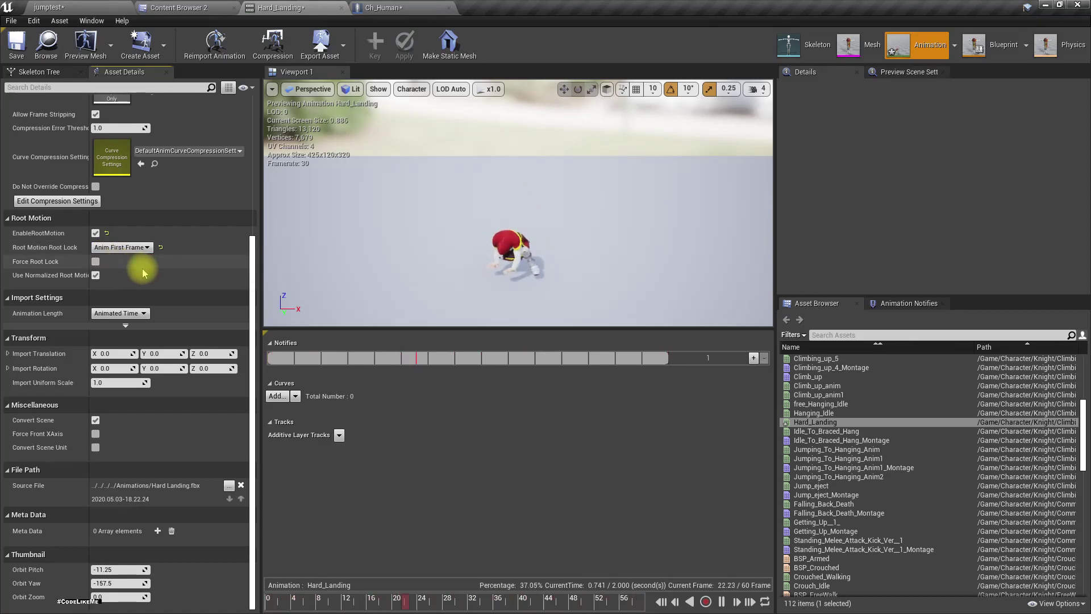
- Disable root motion on the Hard_Landing animation and save the asset
click(95, 233)
click(18, 57)
- In Ch_Human's Fall Impact graph, move the Outputs node slightly farther from Play Anim Montage
click(379, 7)
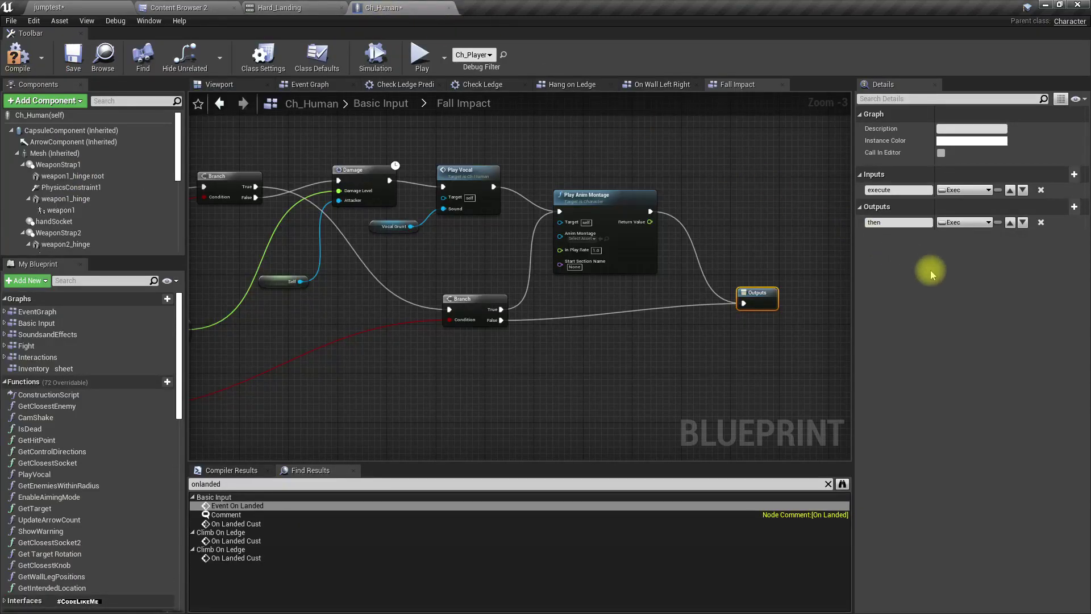
right_drag(653, 334, 540, 333)
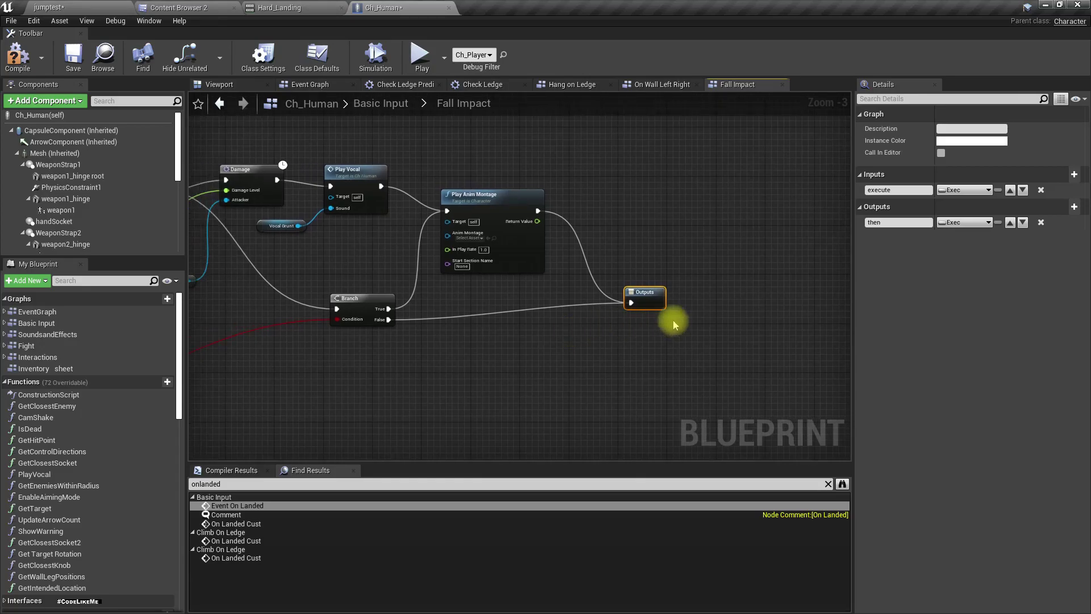
drag(650, 303, 674, 302)
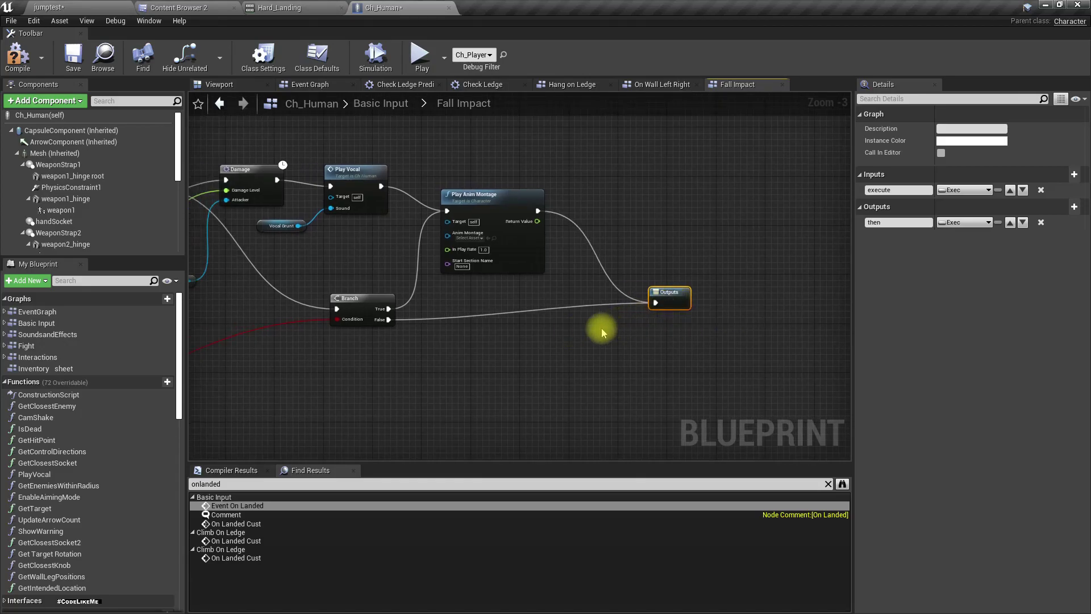
- Create an animation montage from Hard_Landing in the Knight/Climbing folder, open it briefly and close it again
click(273, 8)
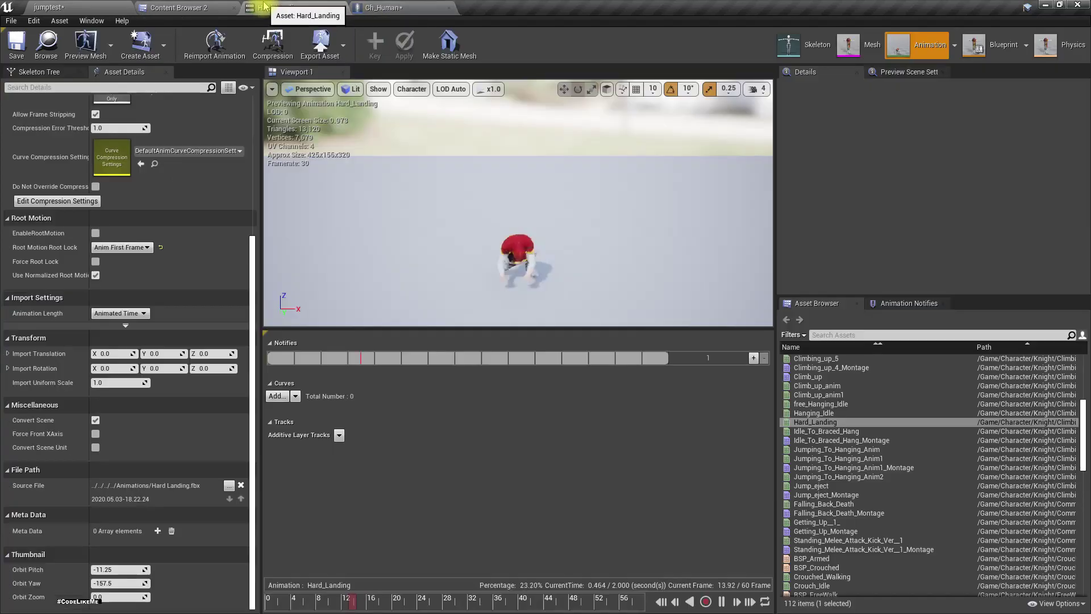
click(46, 51)
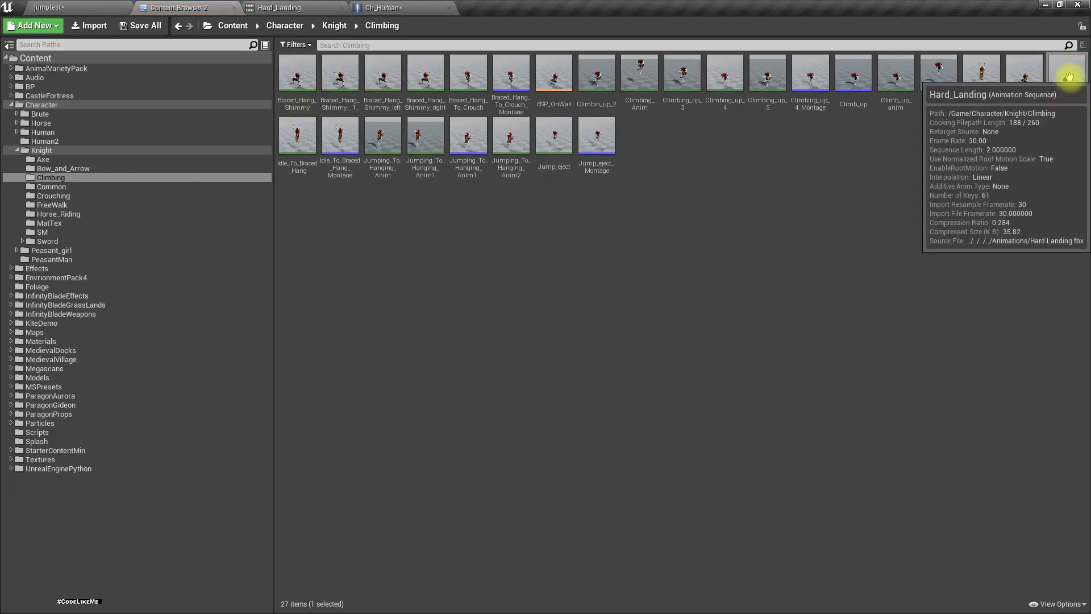
right_click(1044, 75)
mouse_move(1045, 98)
click(929, 105)
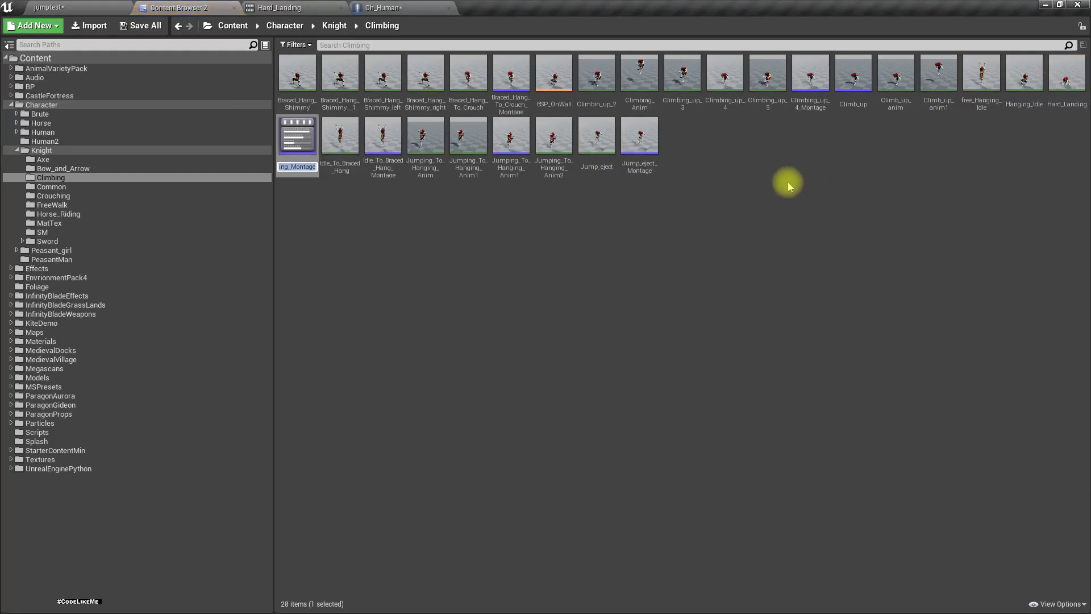
double_click(637, 139)
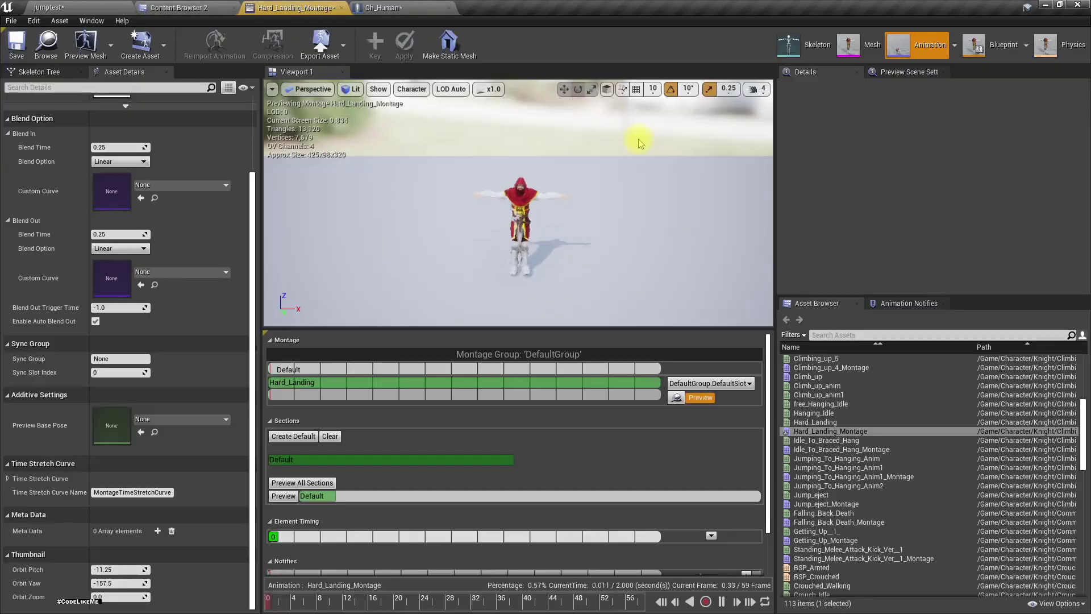
click(339, 8)
- Assign Hard_Landing_Montage as the Anim Montage of the Play Anim Montage node in Fall Impact
click(287, 7)
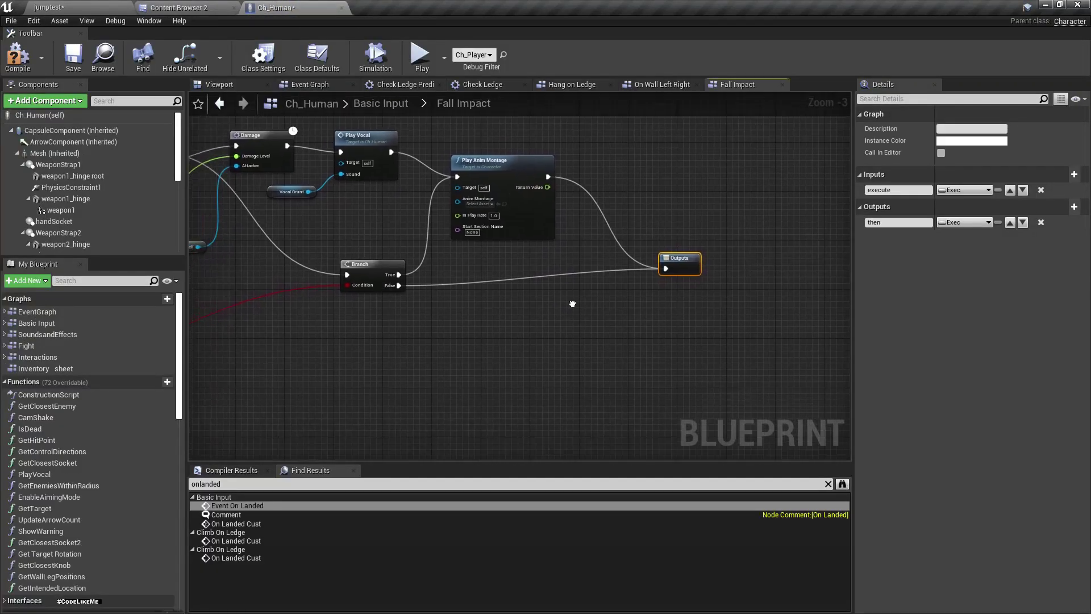
click(136, 7)
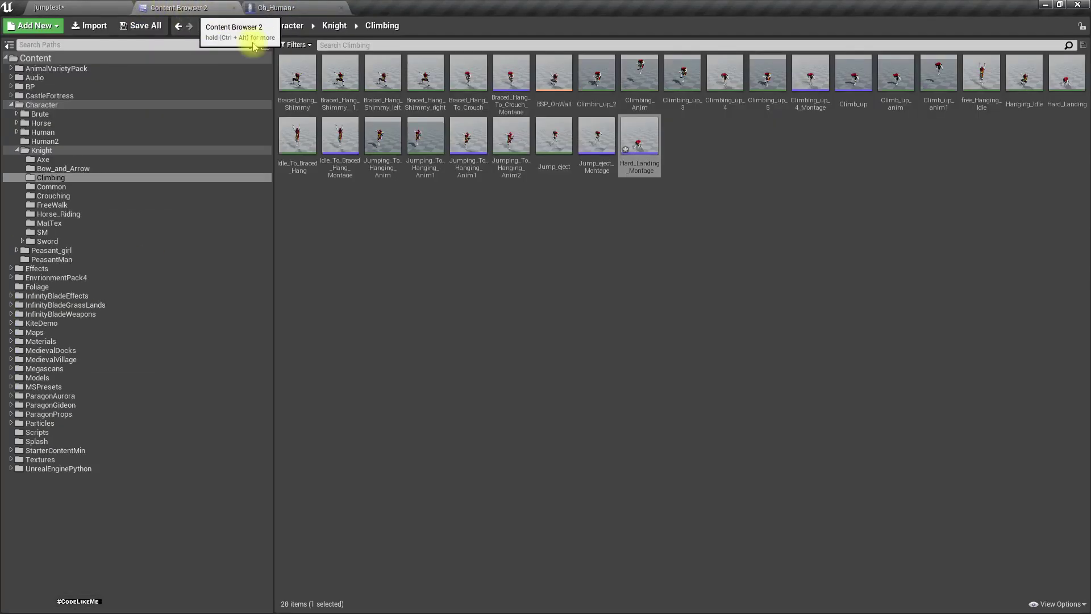
drag(628, 161, 213, 3)
drag(267, 8, 499, 182)
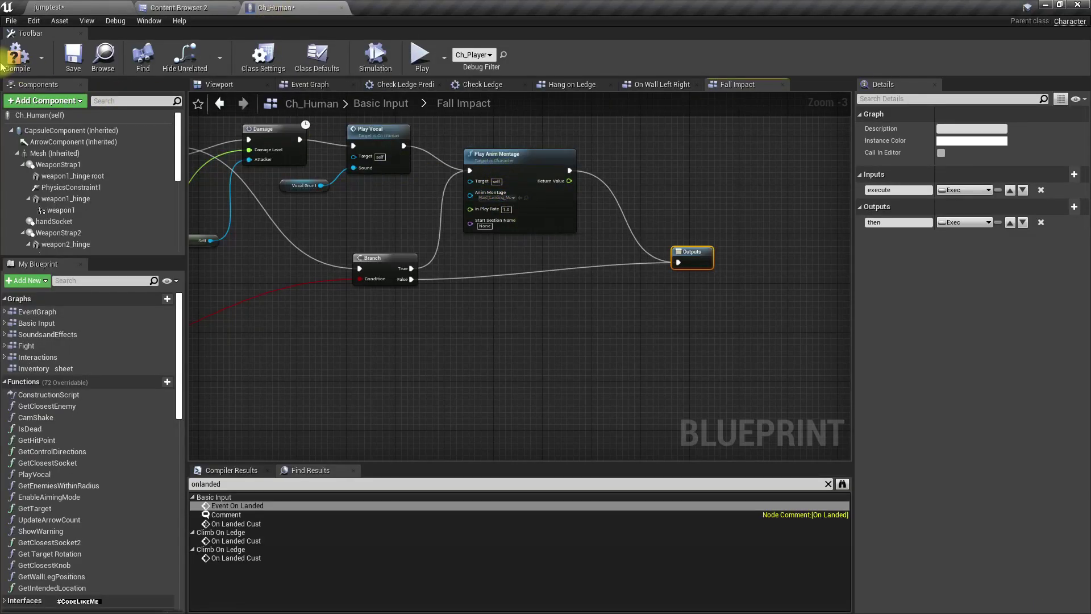
- Play the jumptest level full screen and run the character off the high platform to test the hard landing
click(52, 7)
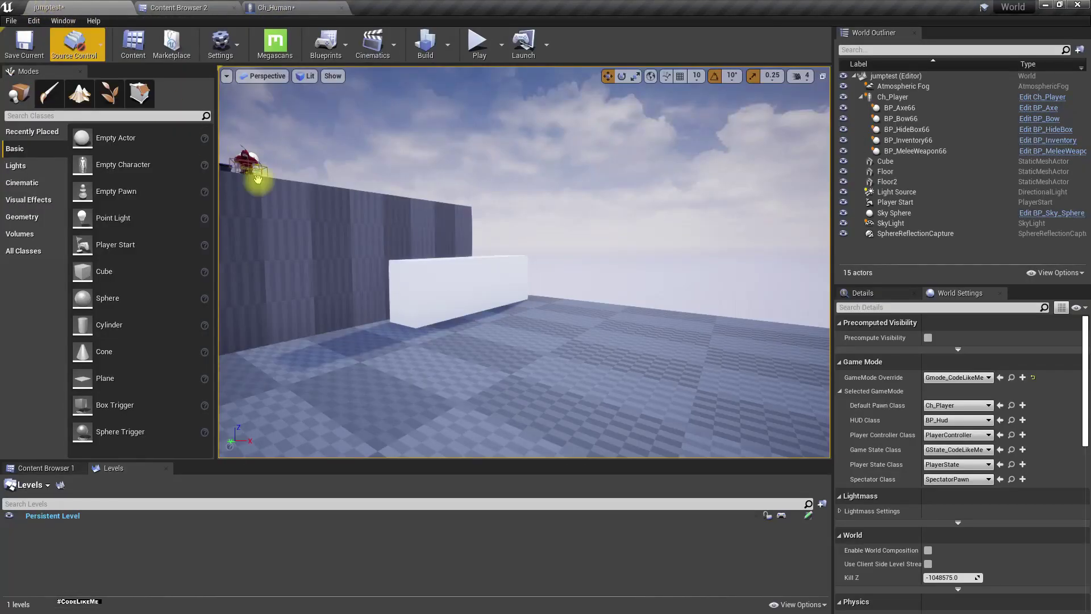
key(F11)
key(alt+p)
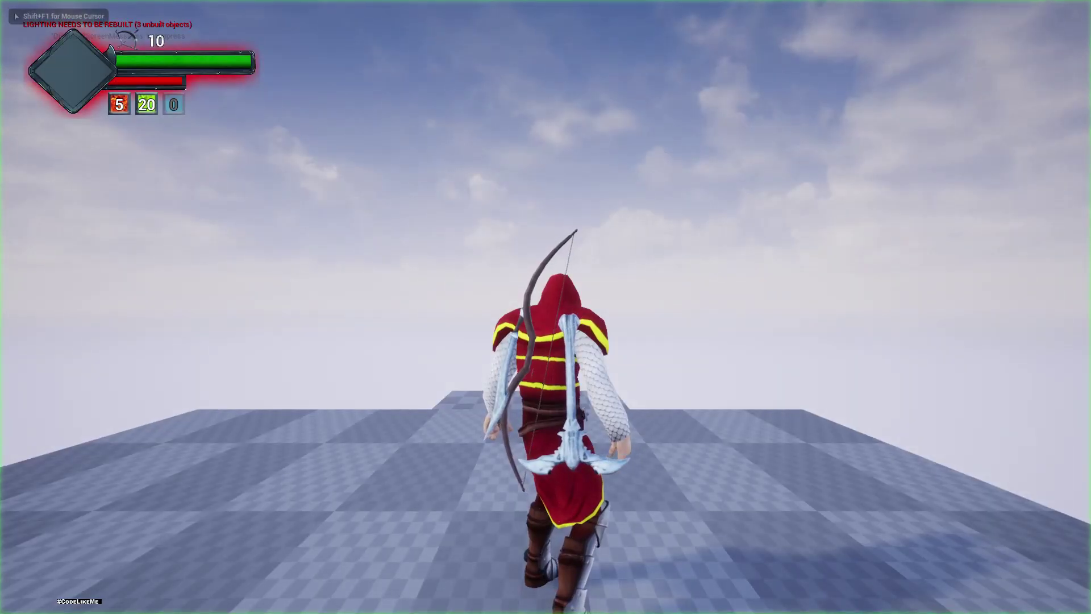
key(w)
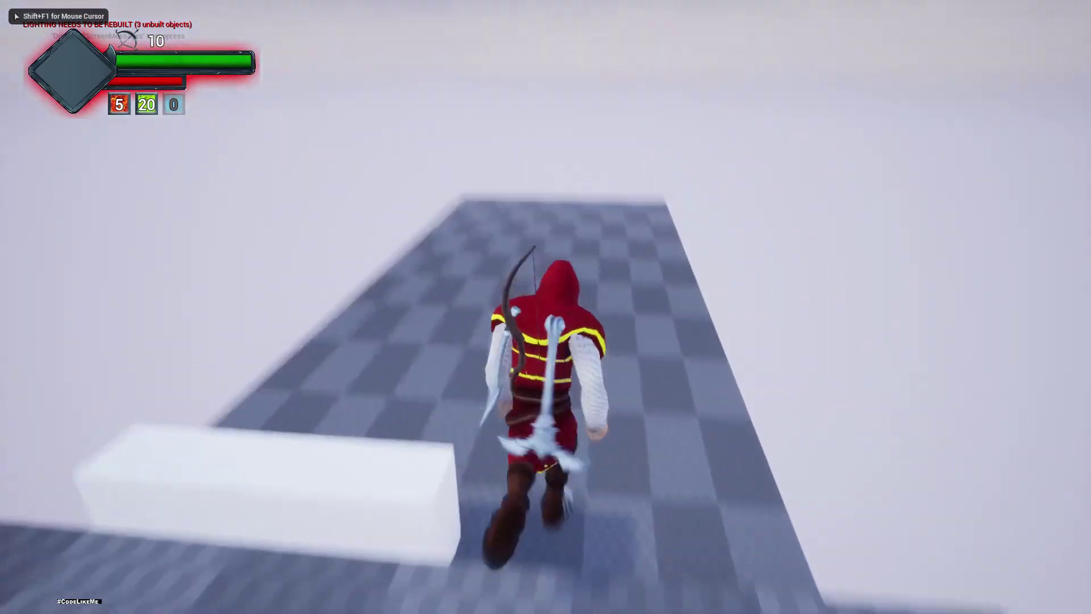
key(s)
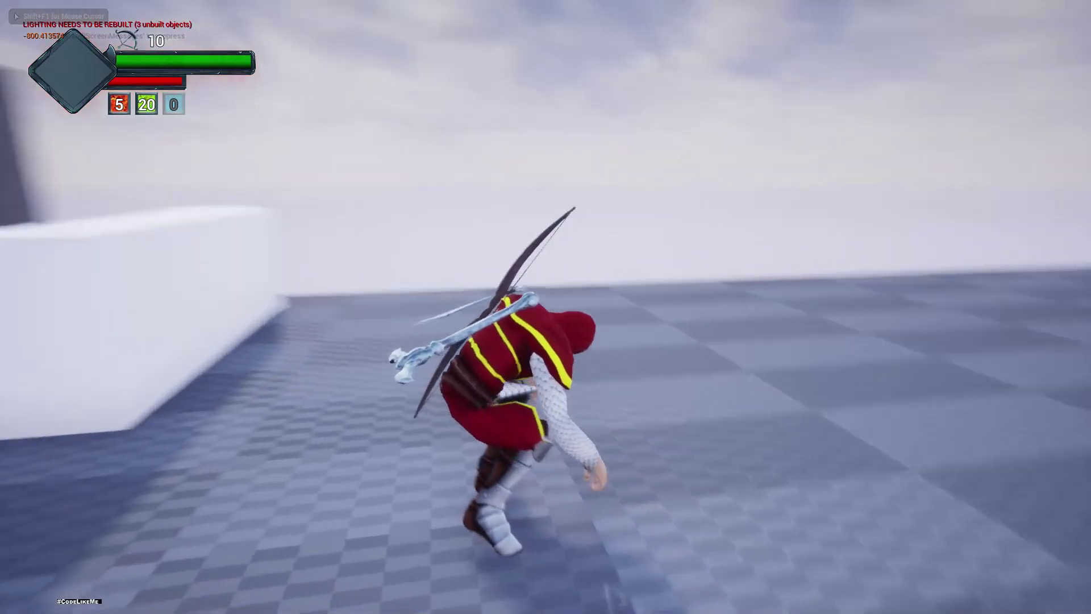
key(w)
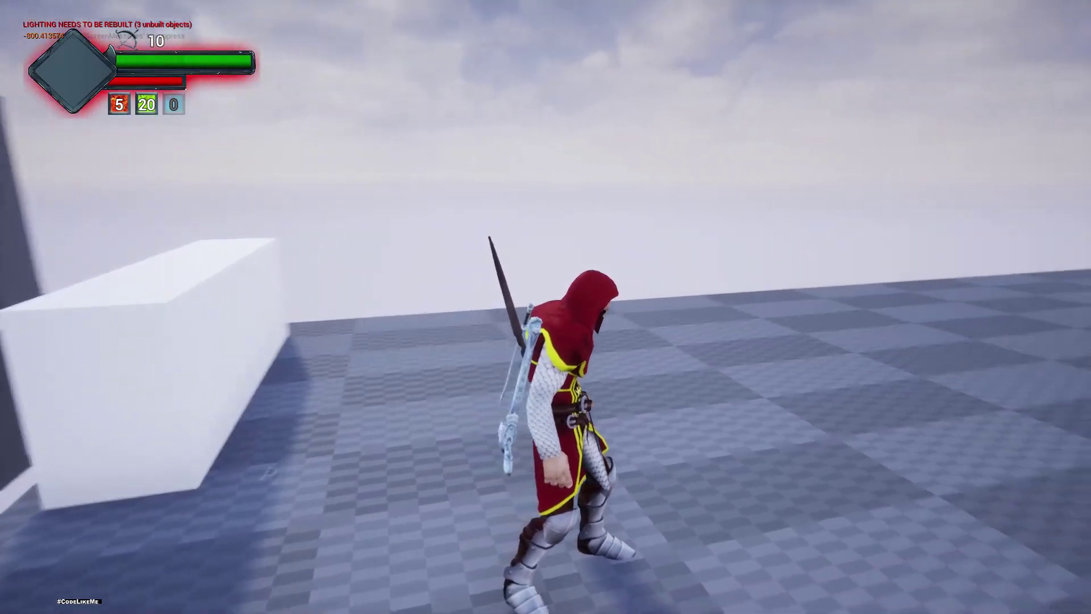
key(w)
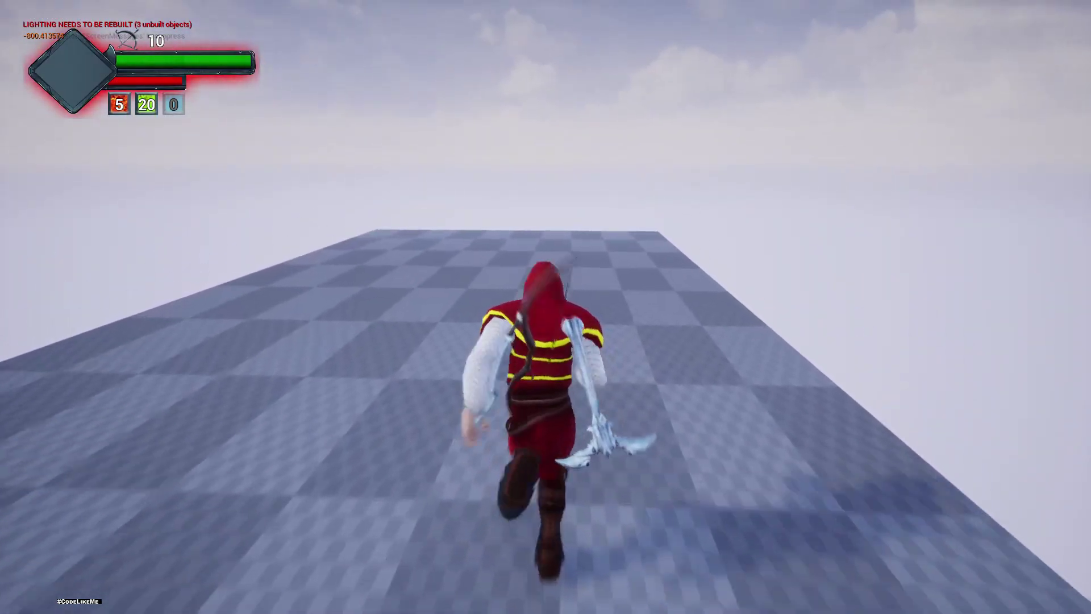
- Restart the play session, drop from the high platform again to check the landing, and return to the normal editor layout
key(Escape)
key(alt+p)
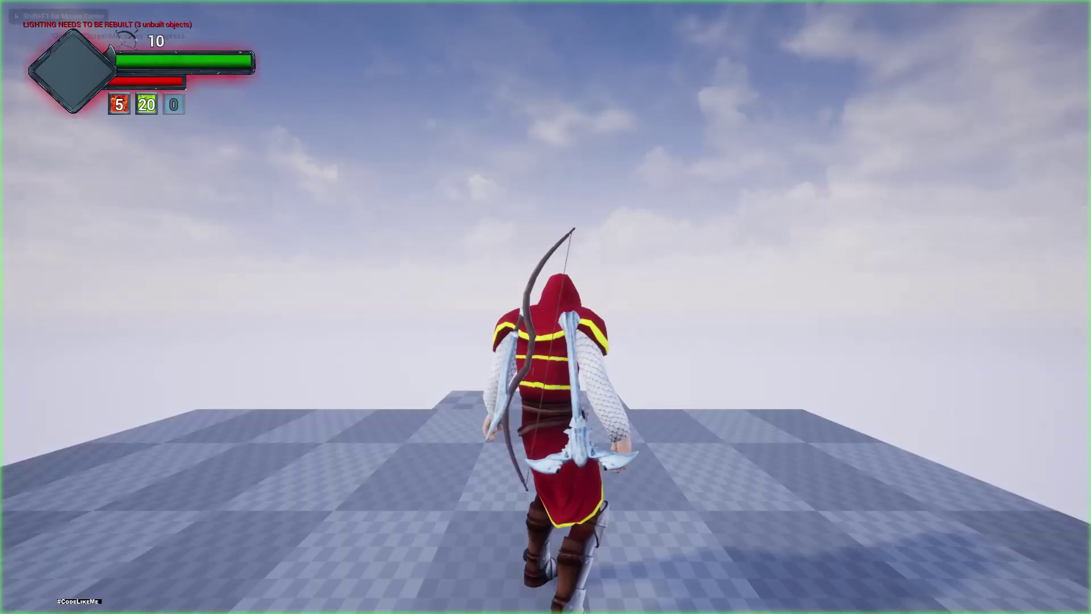
key(w)
key(w)
key(space)
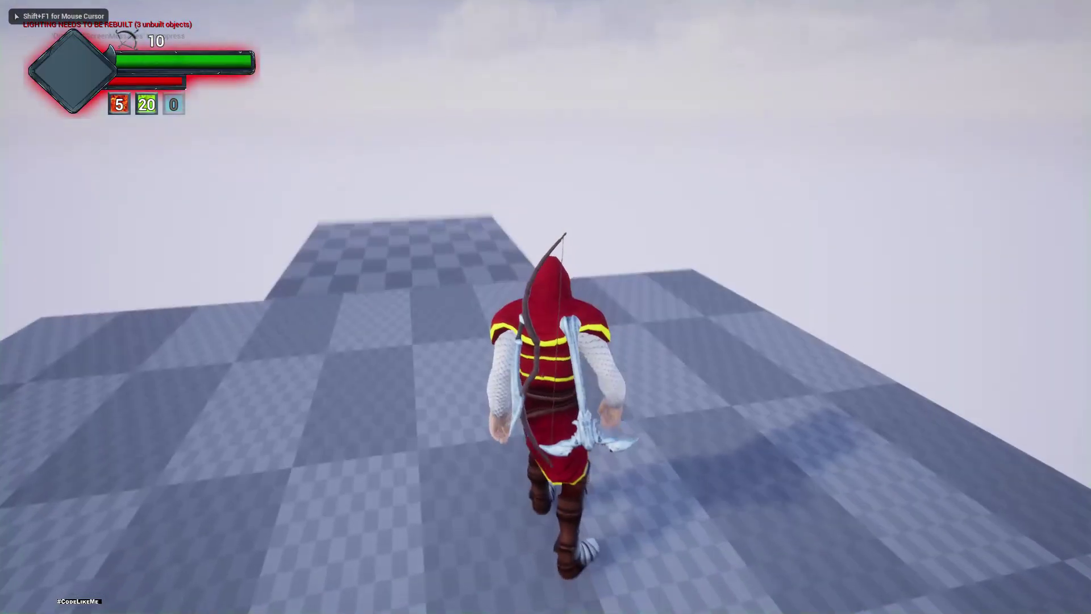
key(w)
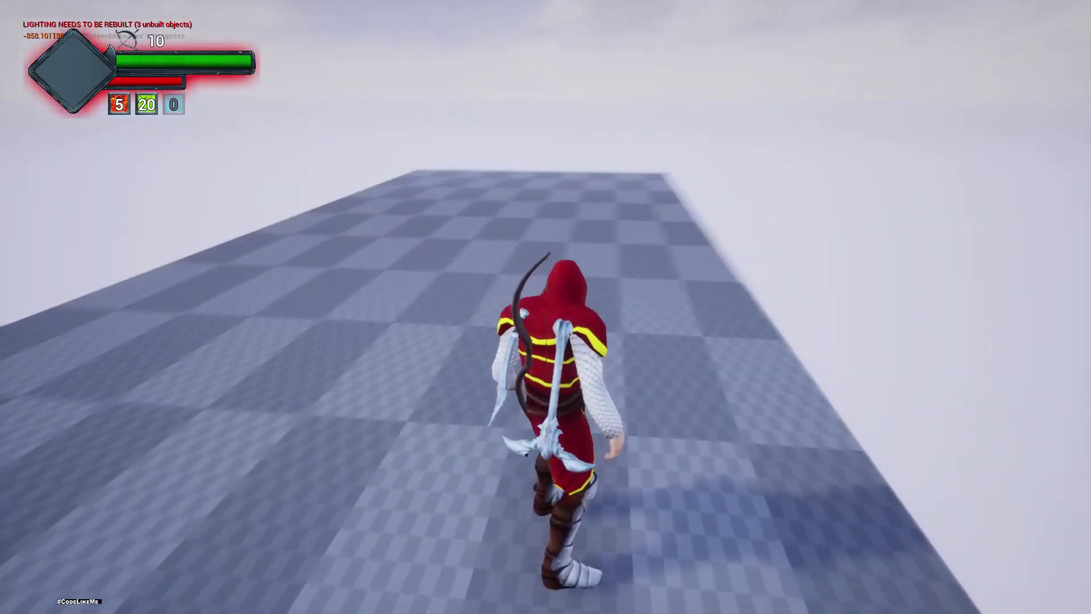
key(Escape)
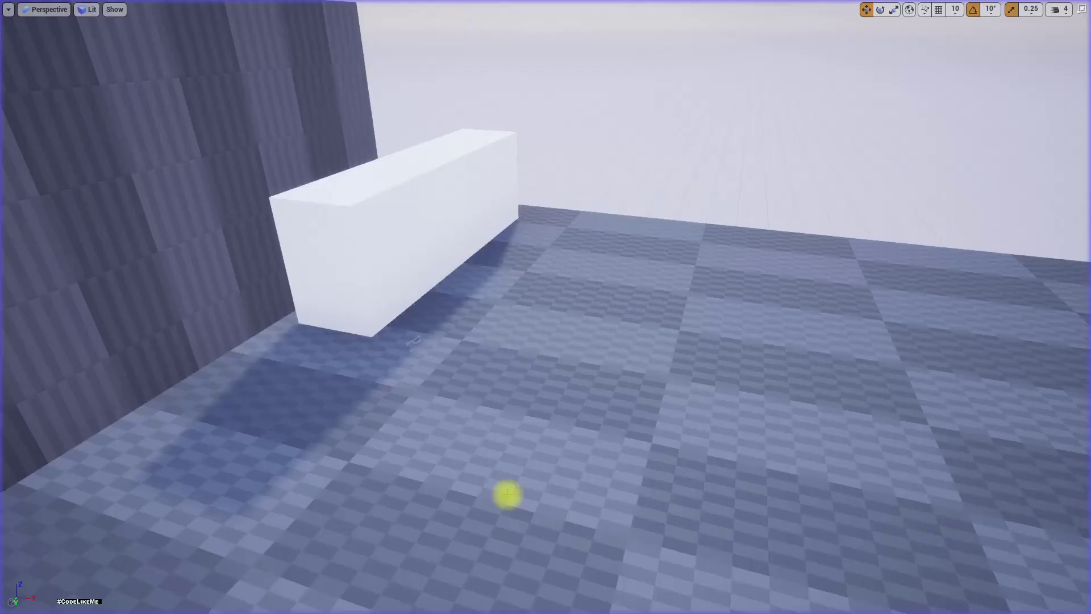
right_drag(426, 498, 428, 497)
key(F11)
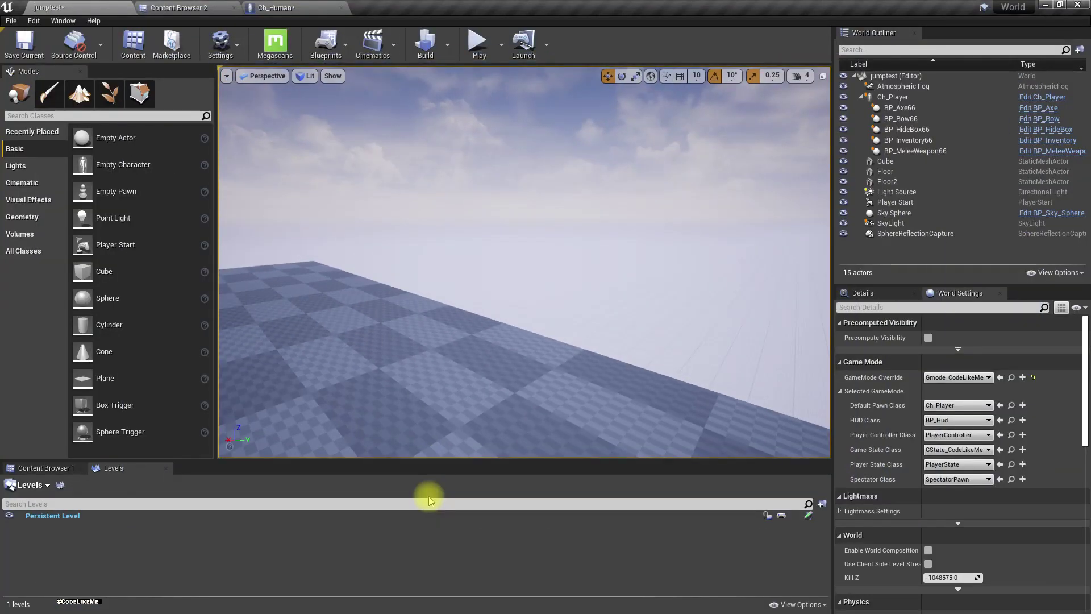
- Inspect Ch_Human's capsule component and locate the level's default pawn class Ch_Player among the assets
click(275, 8)
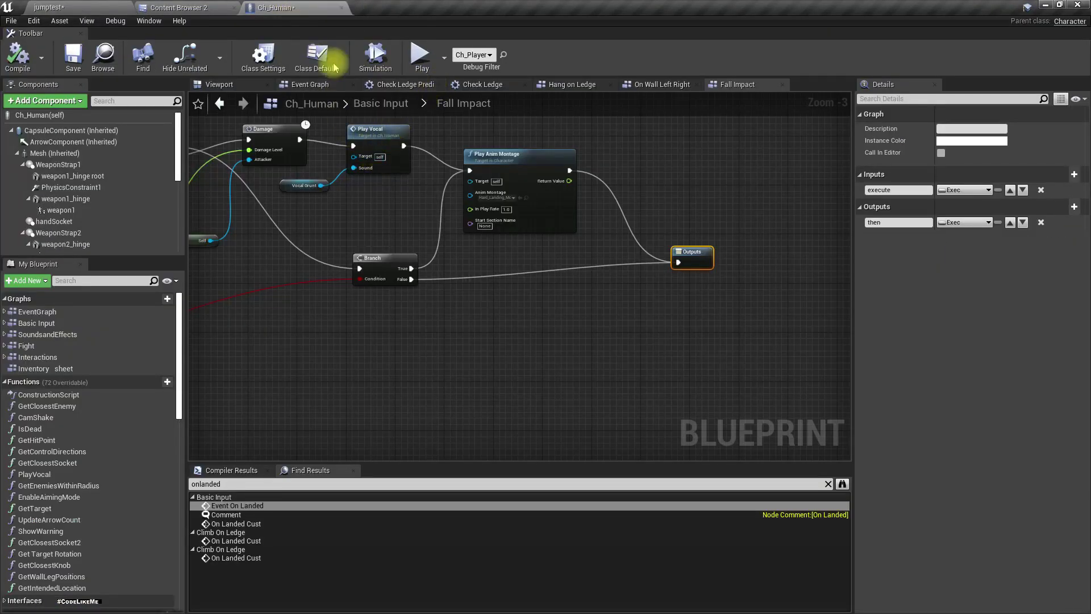
click(219, 82)
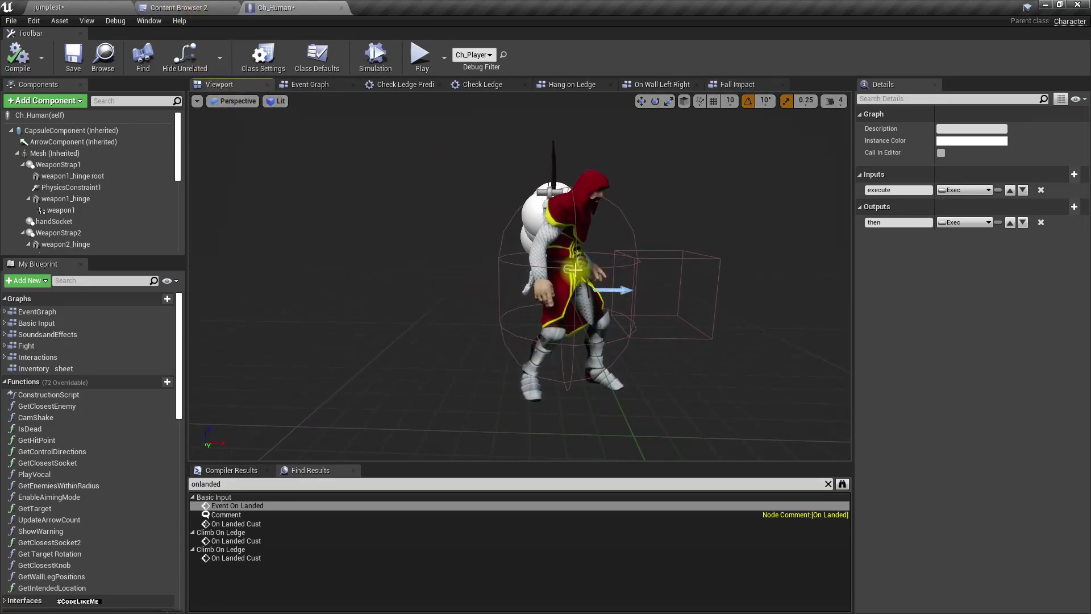
click(71, 130)
click(63, 7)
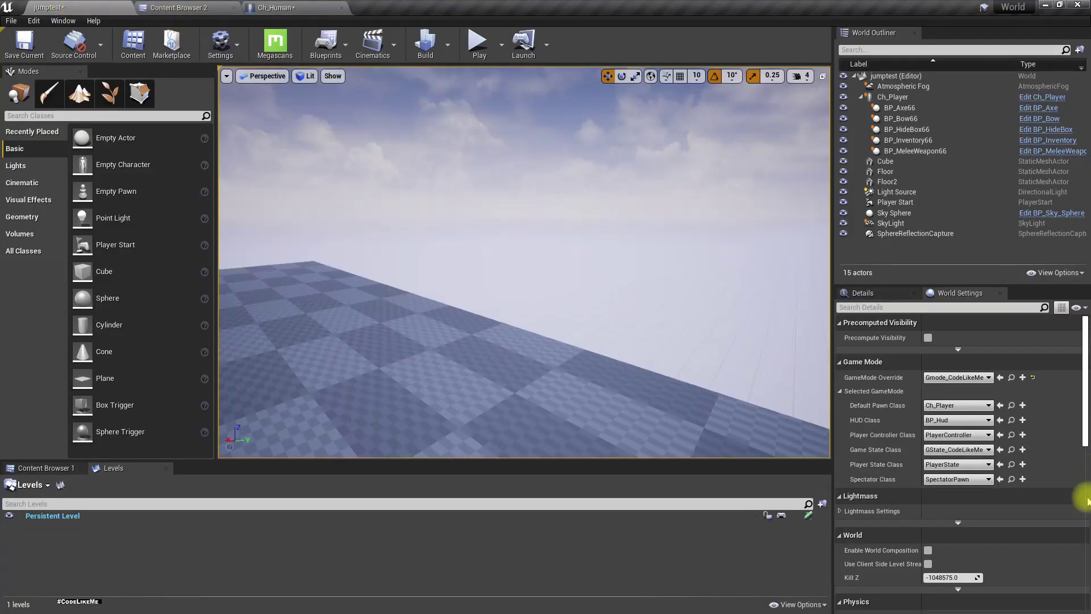
click(1011, 406)
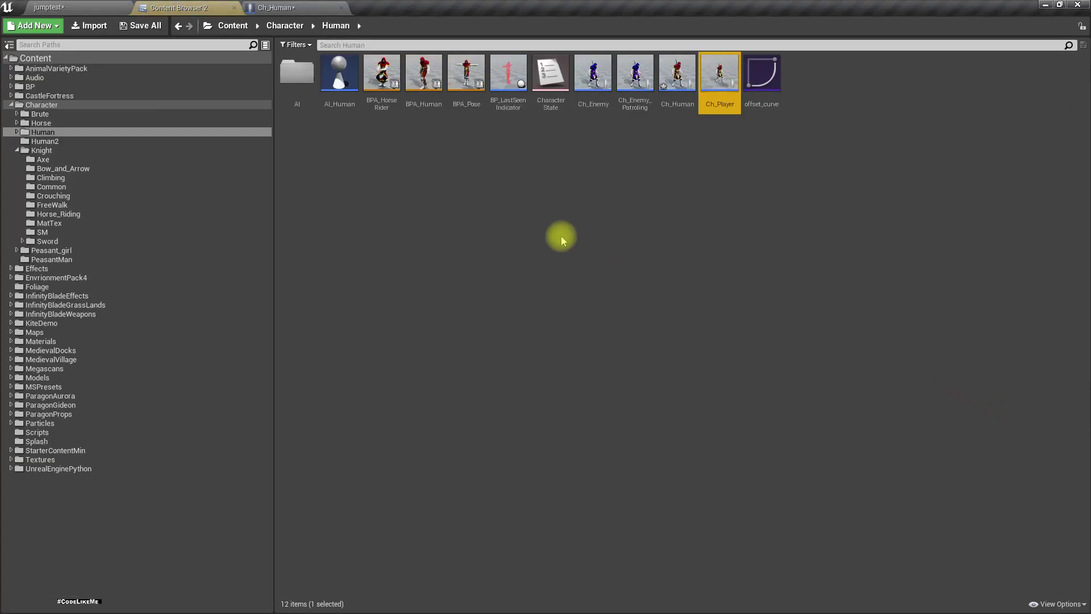
click(297, 5)
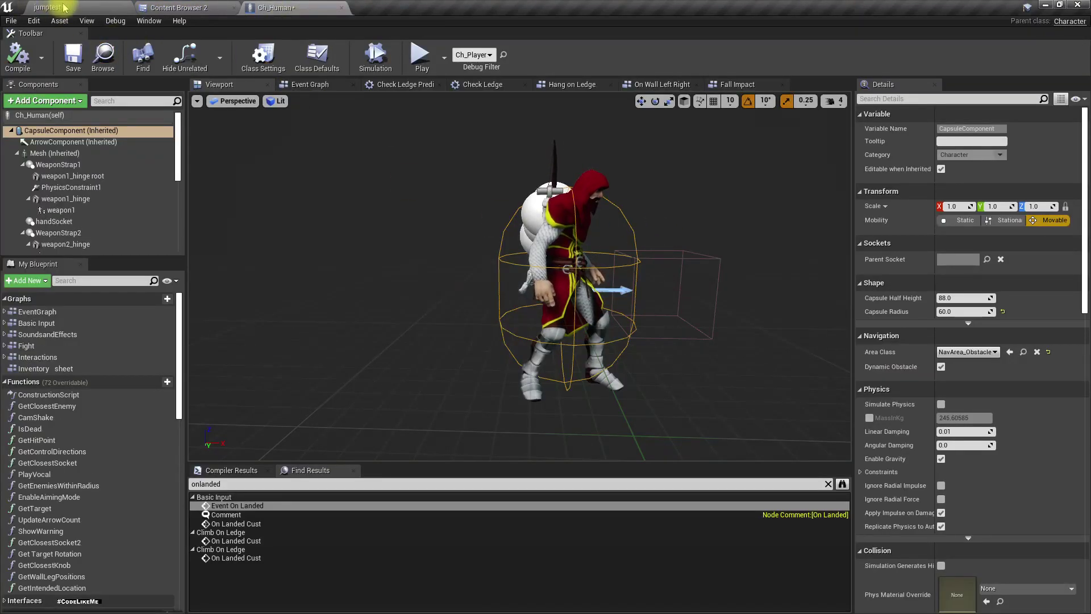
- Locate the montage asset used by Play Anim Montage in Fall Impact and open the Hard_Landing animation from the same folder
click(724, 85)
click(526, 197)
double_click(1066, 87)
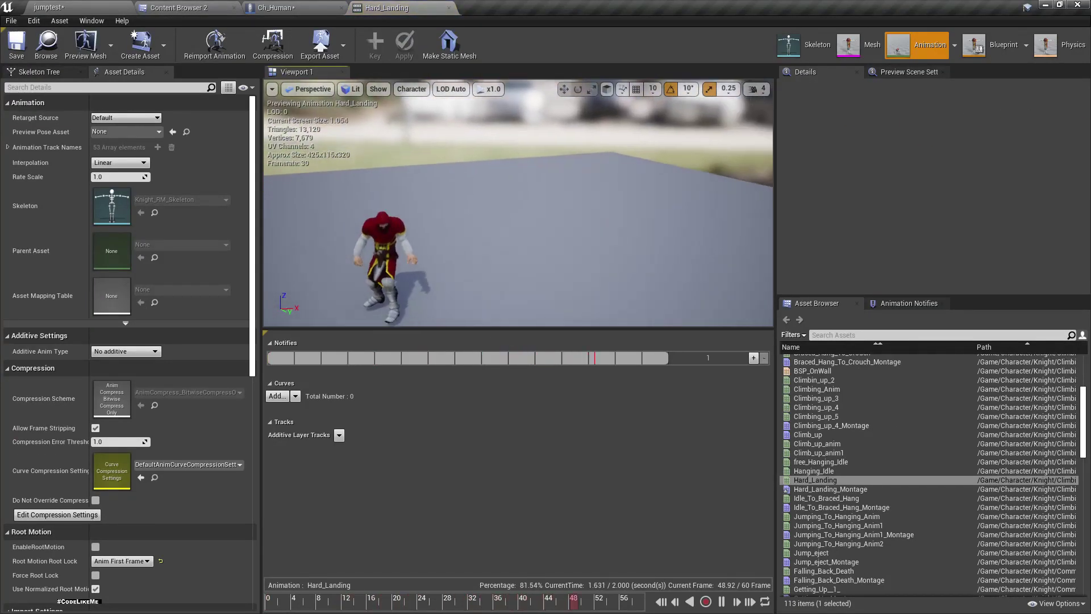
- View the Hard_Landing preview from the side and scrub the animation from its first frame to frame 60
alt+drag(503, 314, 504, 232)
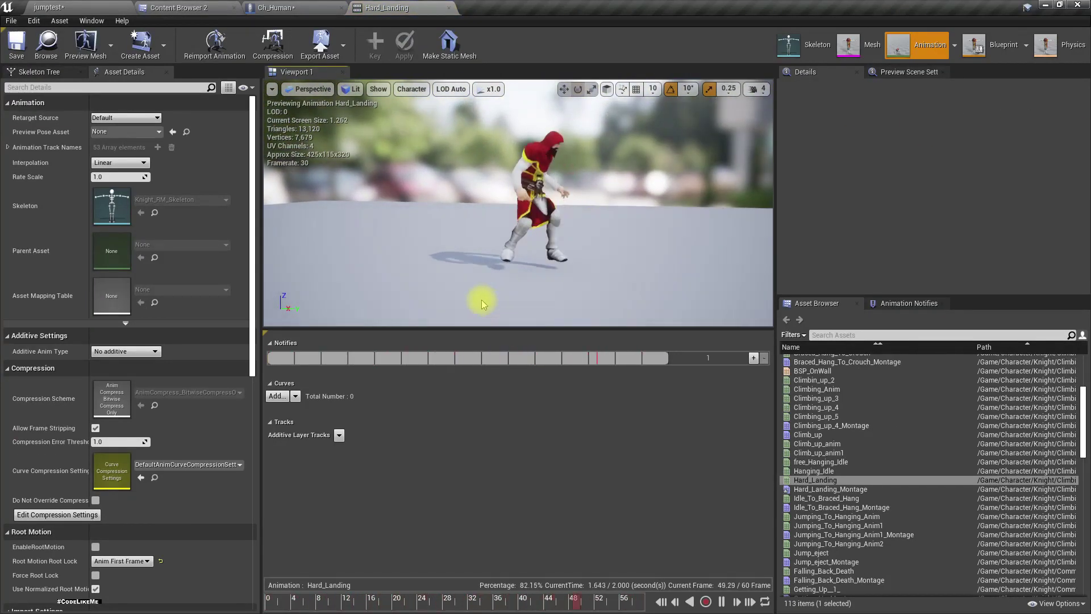
click(273, 601)
drag(275, 603, 713, 603)
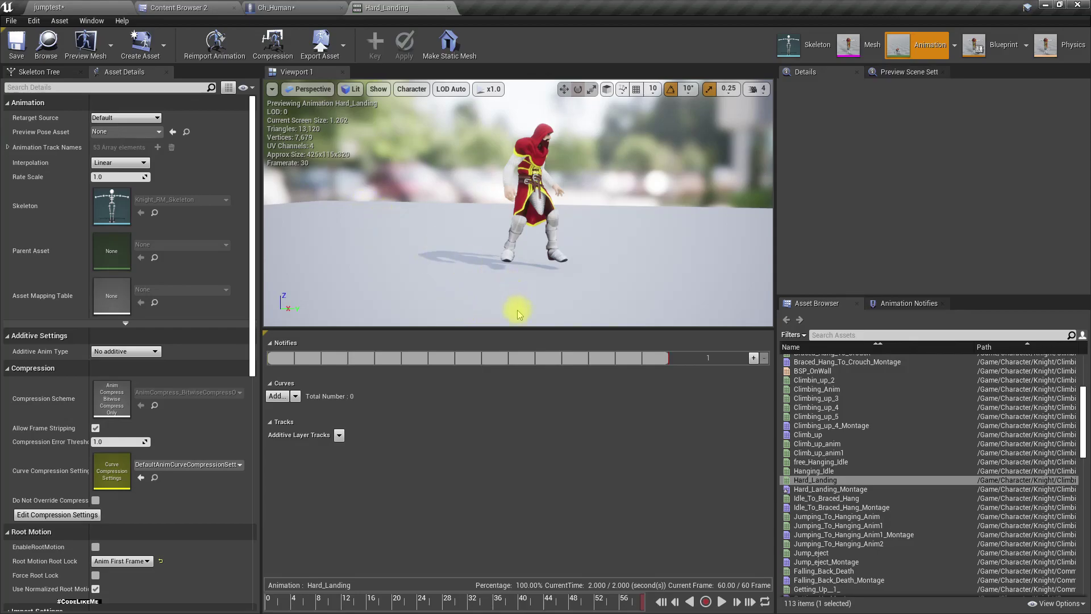
- Enlarge the preview area and examine the final Hard_Landing pose relative to the origin in the Left and Front orthographic views
drag(522, 338, 523, 389)
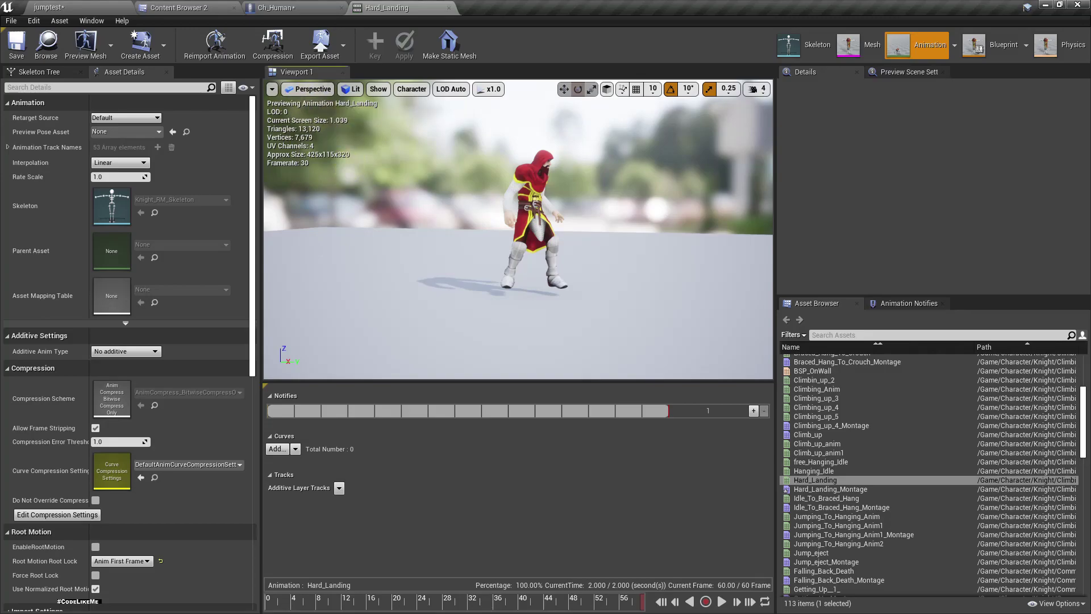
right_drag(347, 169, 368, 176)
key(alt+k)
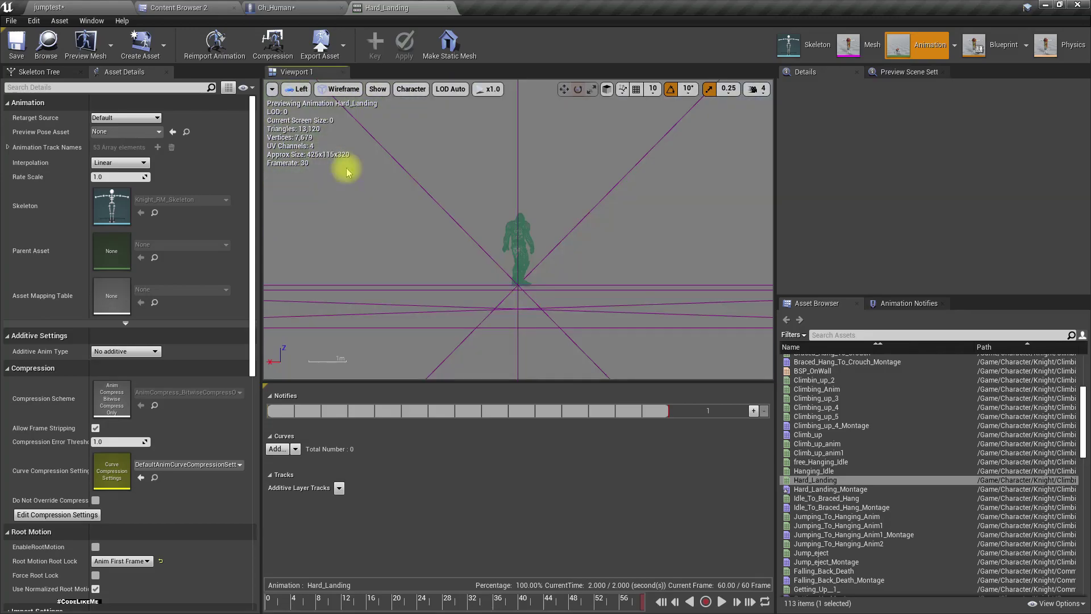
scroll(463, 184, up, 7)
right_drag(312, 192, 289, 87)
key(alt+h)
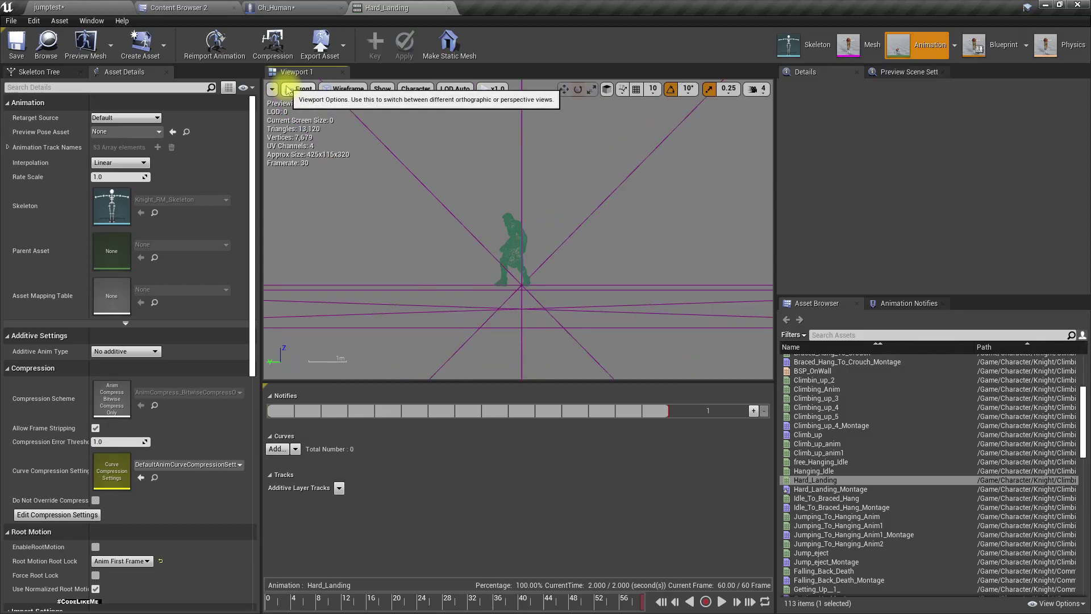
scroll(479, 212, up, 5)
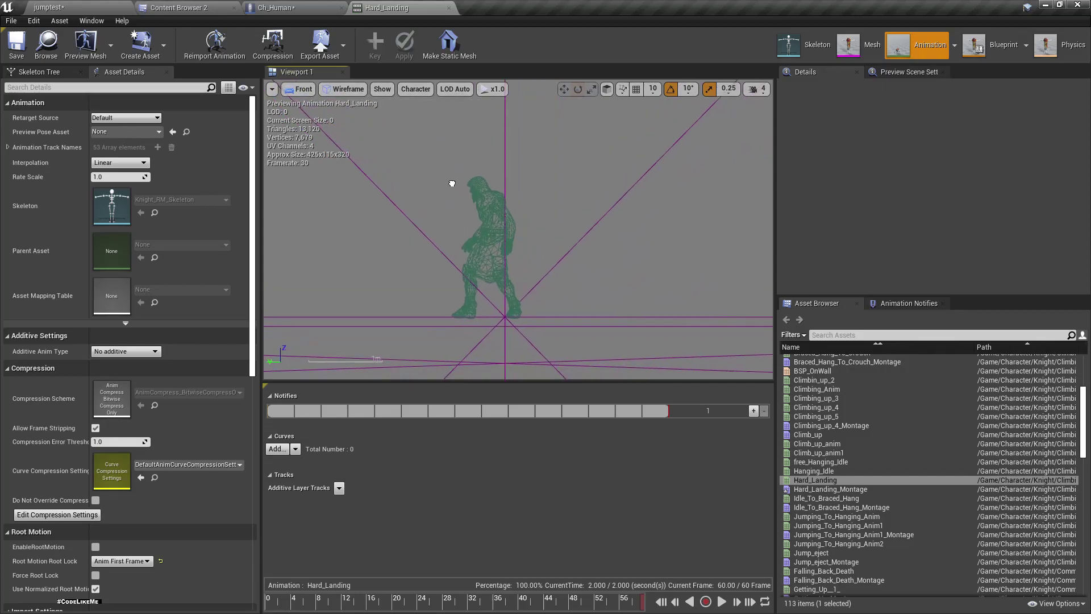
scroll(510, 248, up, 2)
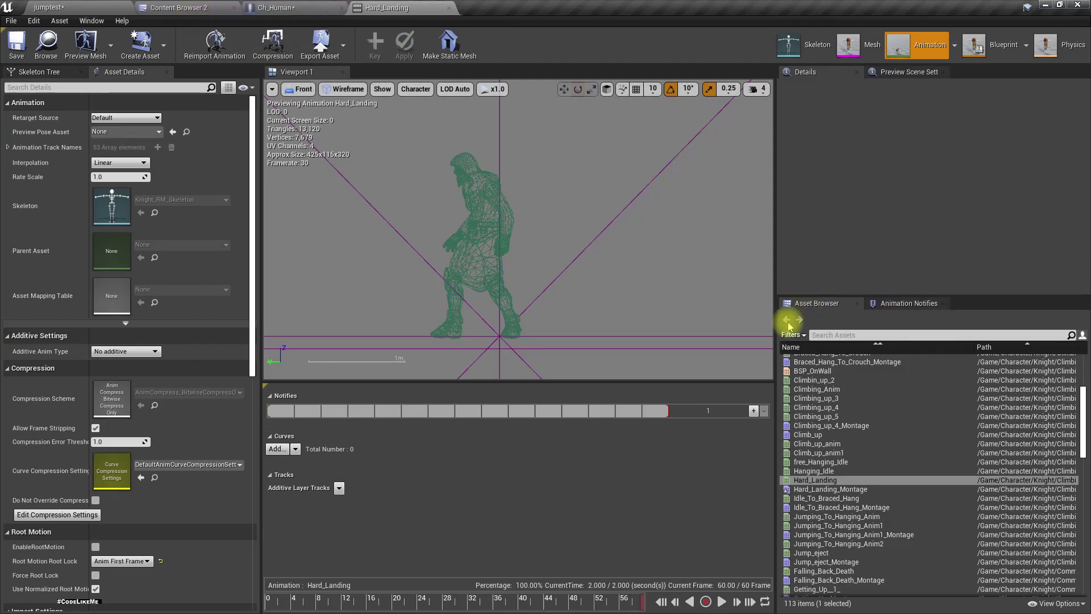
- Search the animation assets for "idle", open Idle_stand, and examine its pose relative to the origin and its root motion settings
click(838, 335)
text(id)
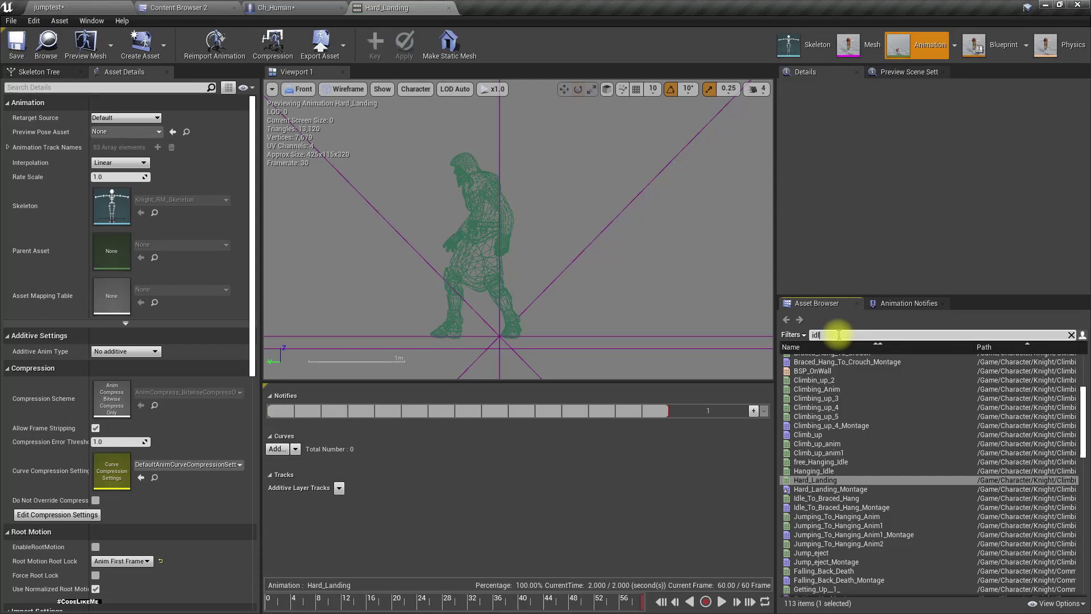
text(le)
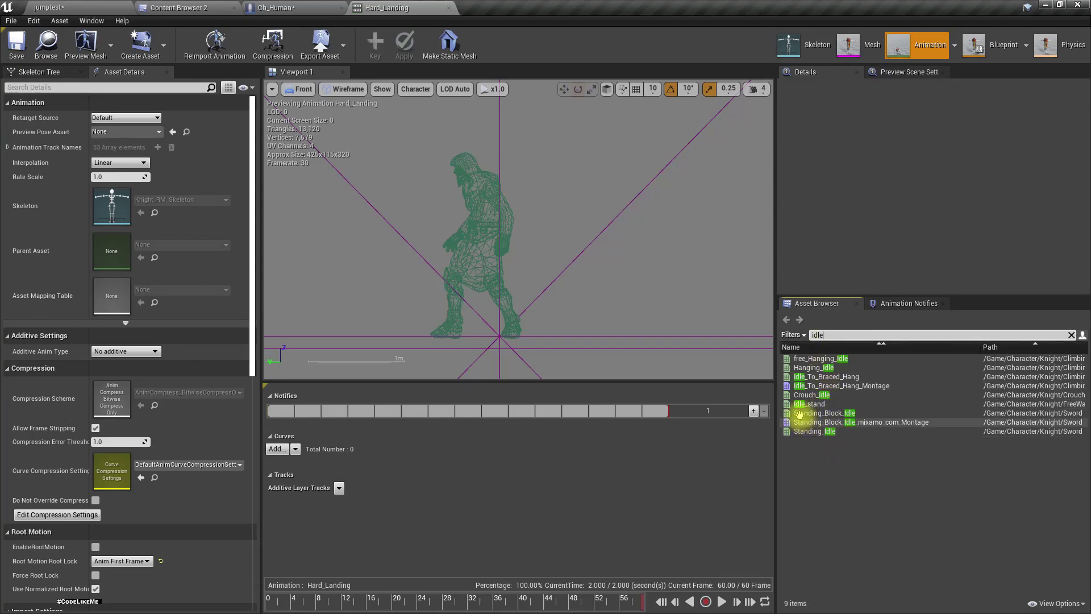
mouse_move(809, 400)
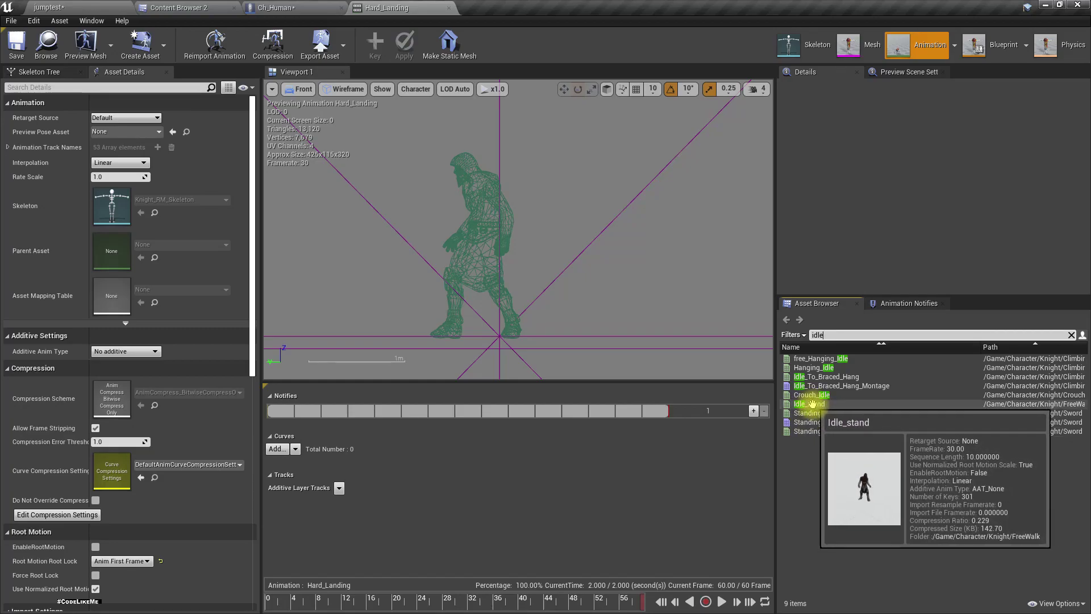
double_click(811, 403)
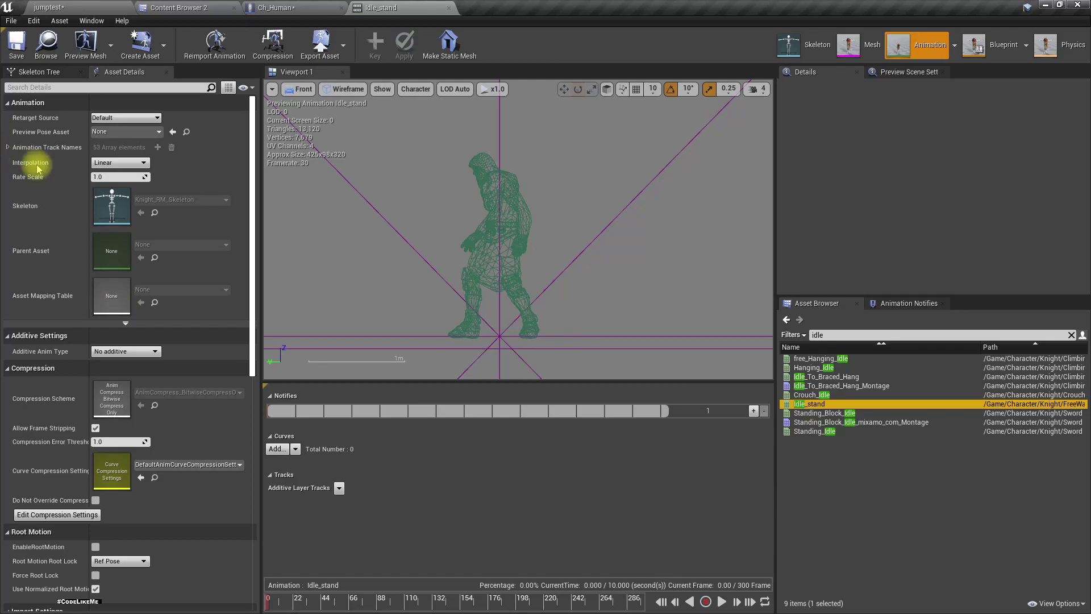
scroll(106, 281, down, 6)
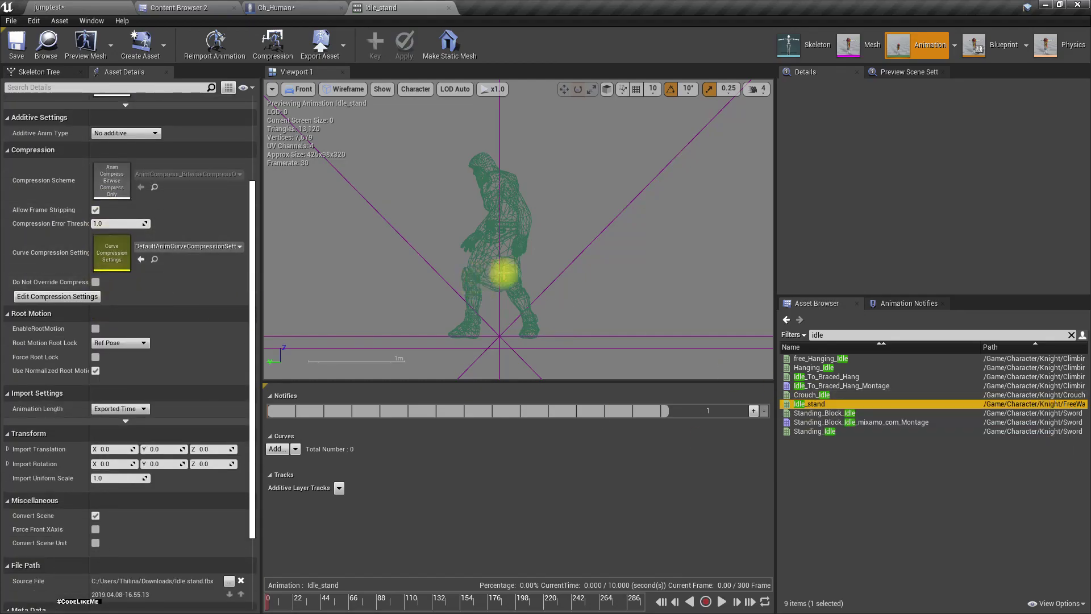
scroll(533, 244, up, 3)
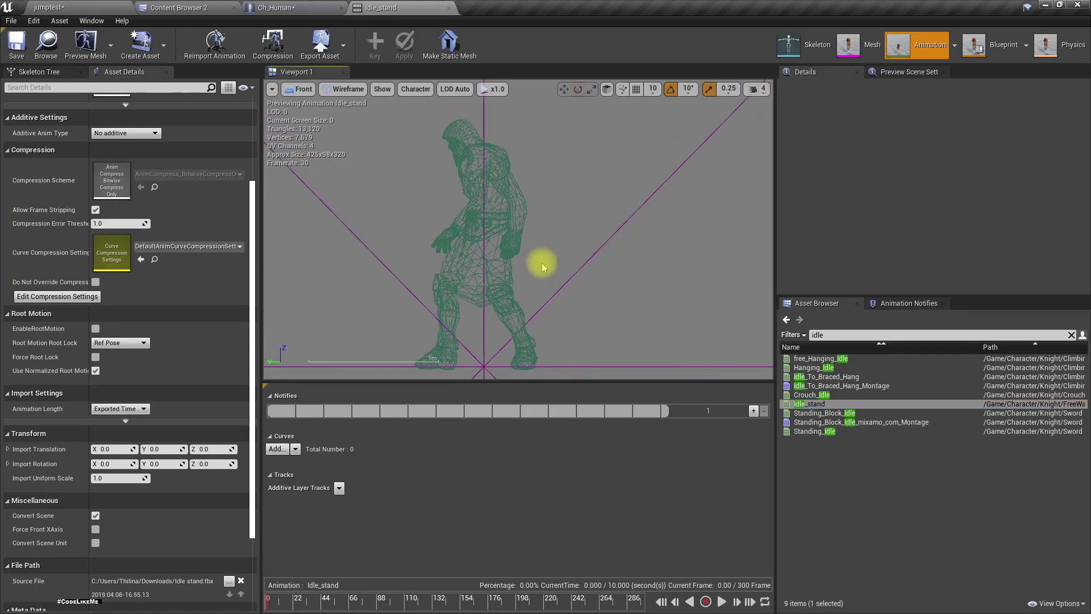
scroll(543, 267, down, 2)
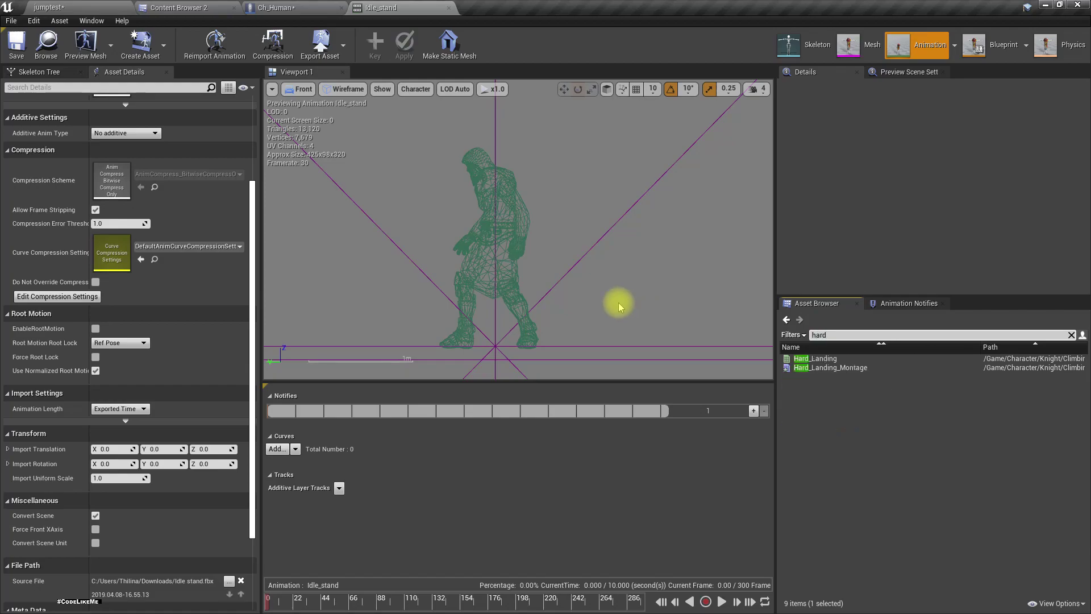
- Reopen Hard_Landing and shift its root bone at frame 60 to a local location of about X -17.59, Y 0.18
double_click(839, 358)
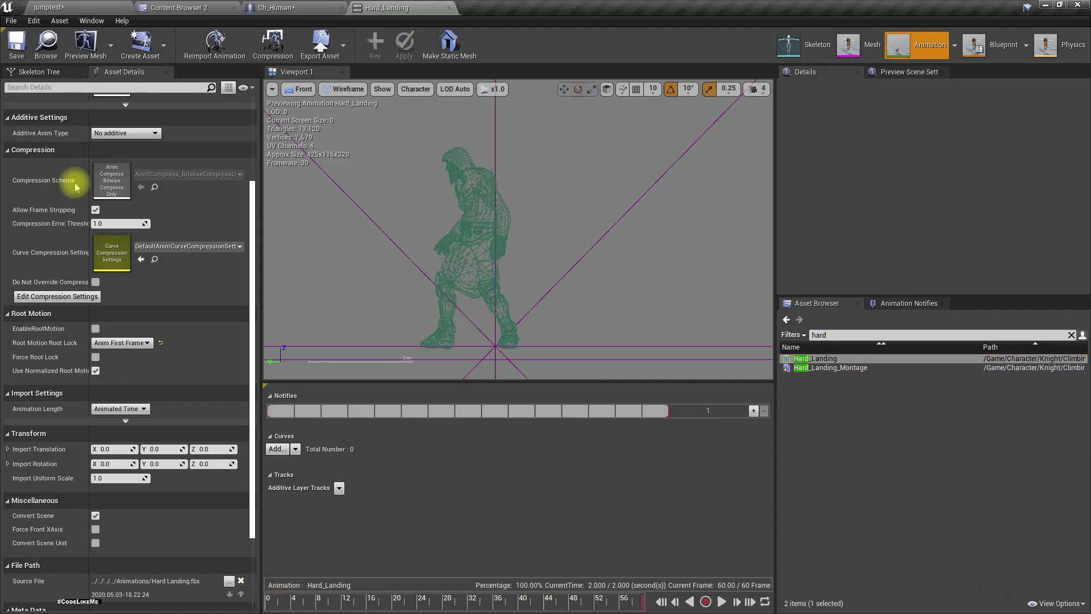
click(51, 72)
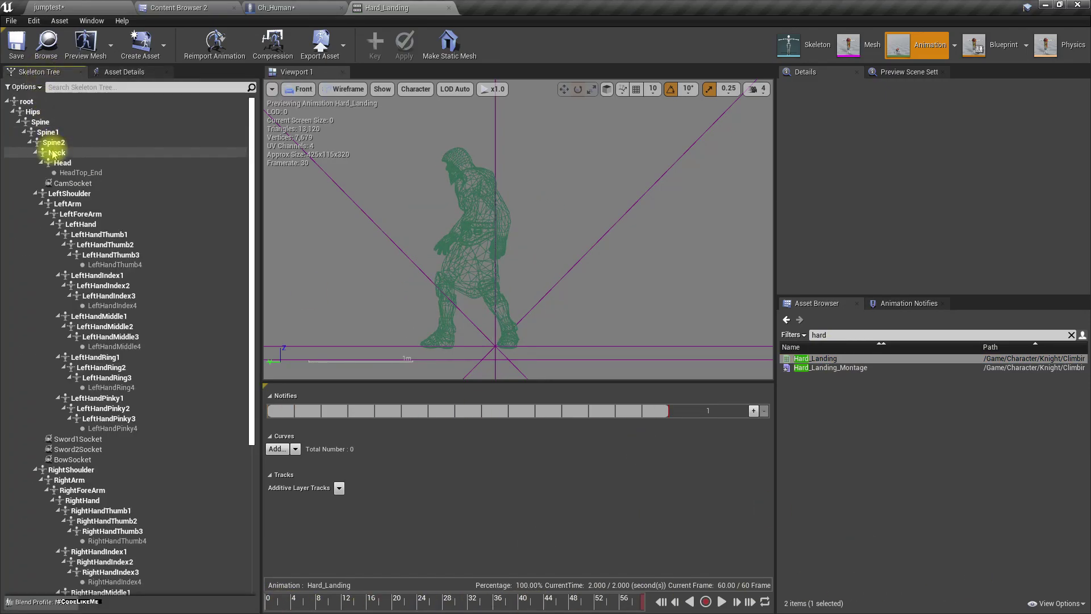
click(37, 103)
right_drag(550, 300, 552, 279)
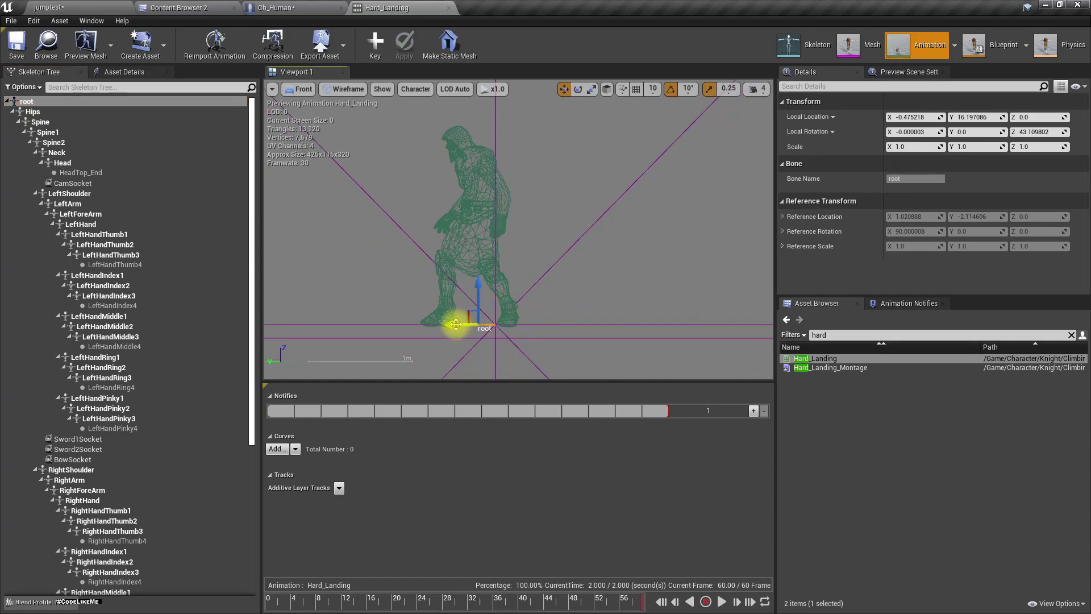
drag(456, 324, 486, 315)
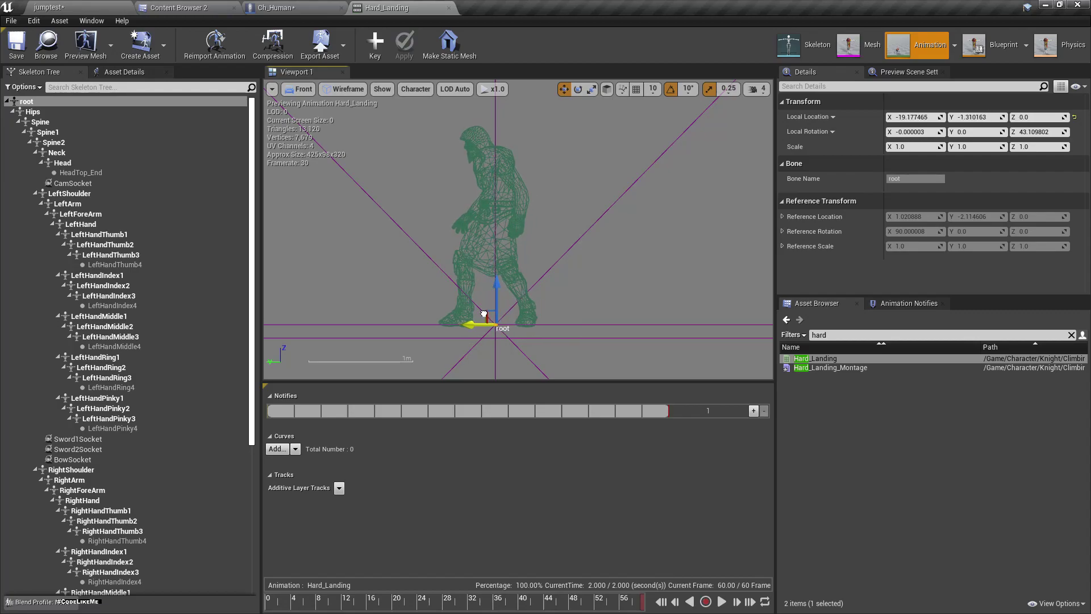
drag(481, 314, 482, 314)
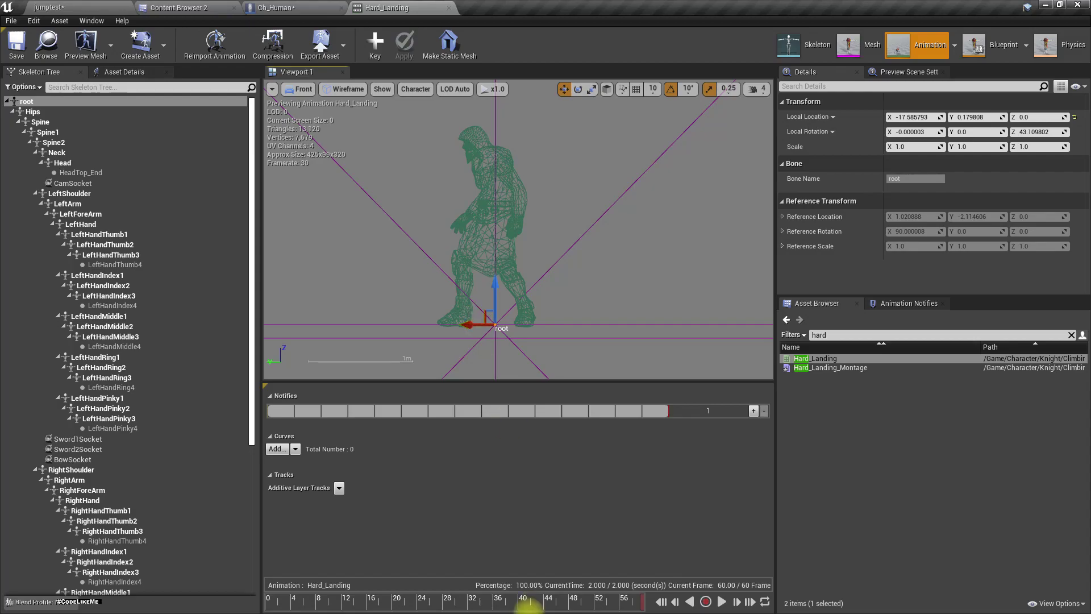
- Scrub Hard_Landing back to frame 0 and enable root motion in its asset details
drag(365, 602, 176, 551)
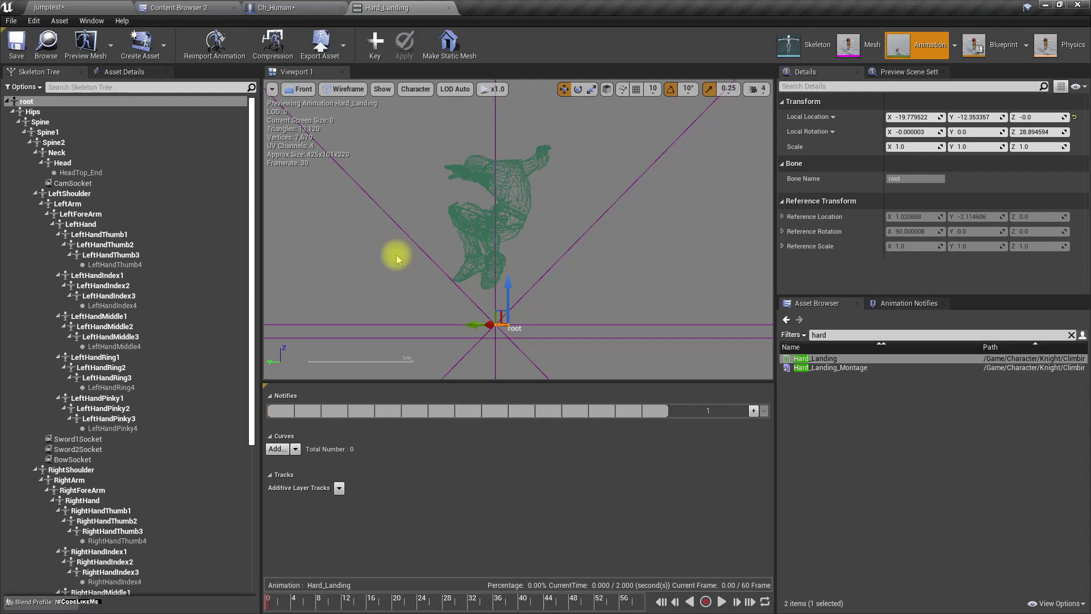
click(122, 72)
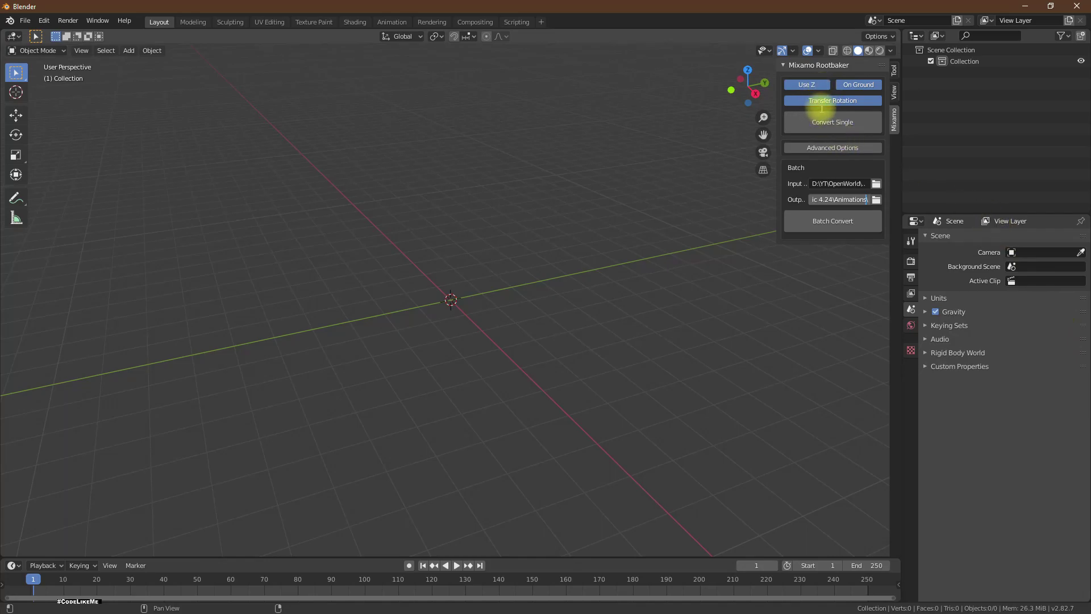
- In Blender's Mixamo Rootbaker, turn off Use Z and Transfer Rotation and batch convert the Hard Landing file
click(827, 149)
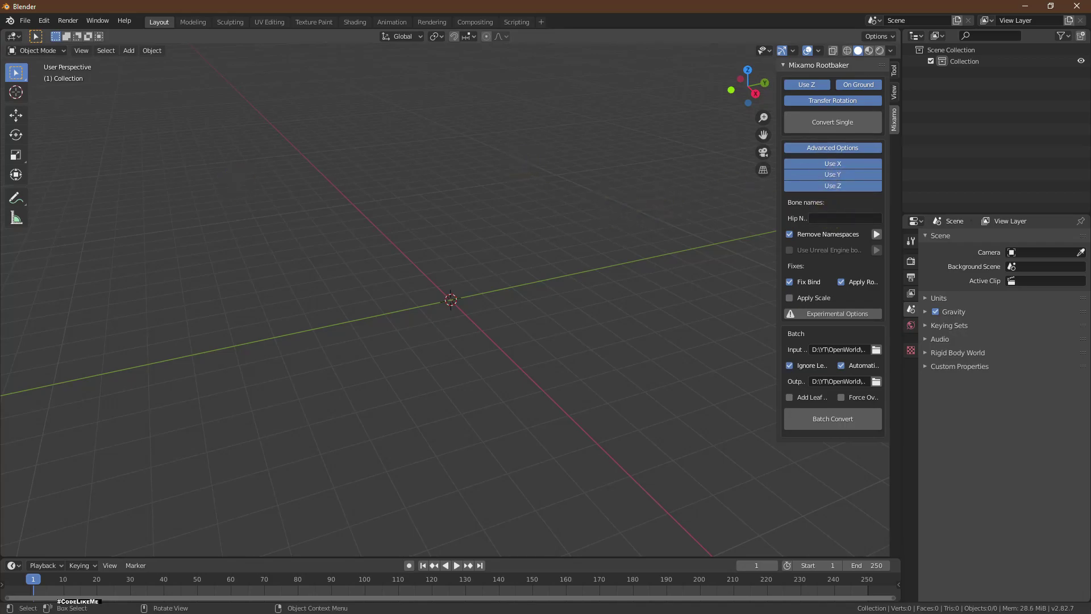
click(830, 186)
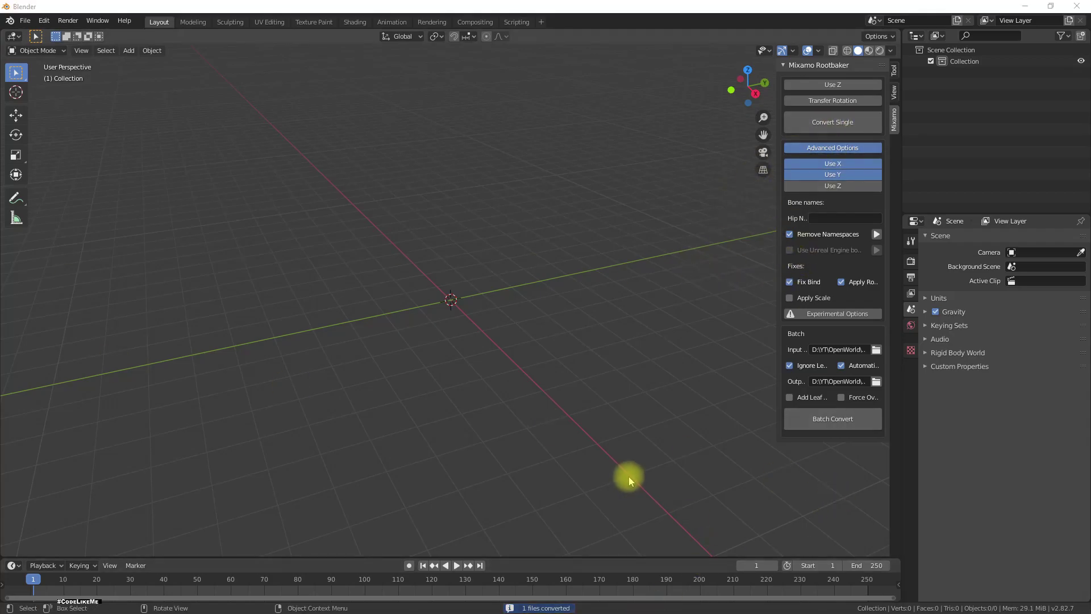
- Bring the FBX from the Converted folder into Unreal's Character/Knight/Climbing content folder to reimport Hard_Landing
key(alt+Tab)
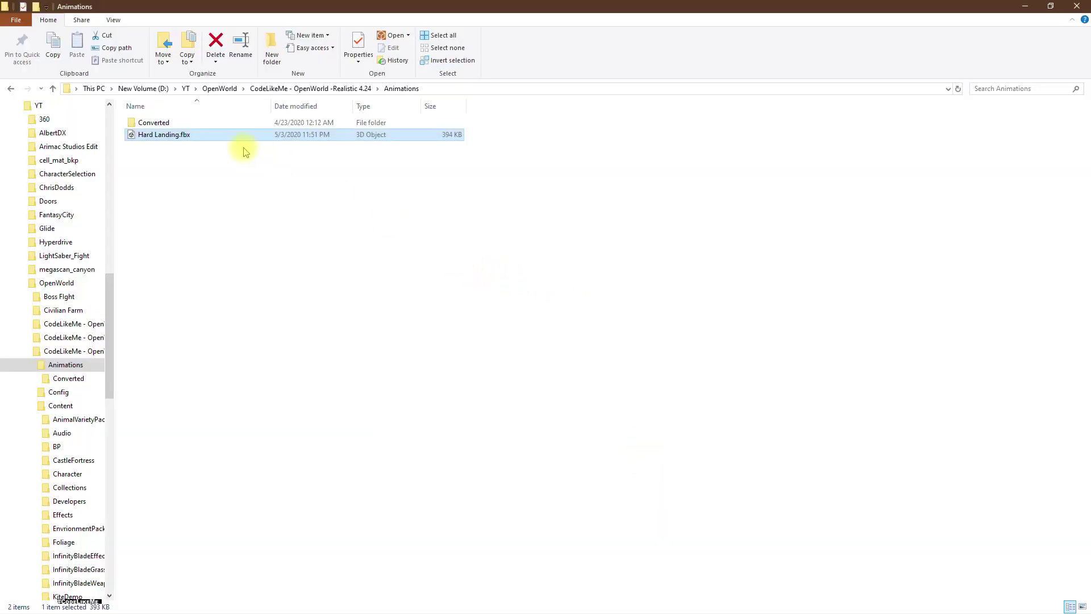
double_click(162, 124)
drag(153, 146, 453, 462)
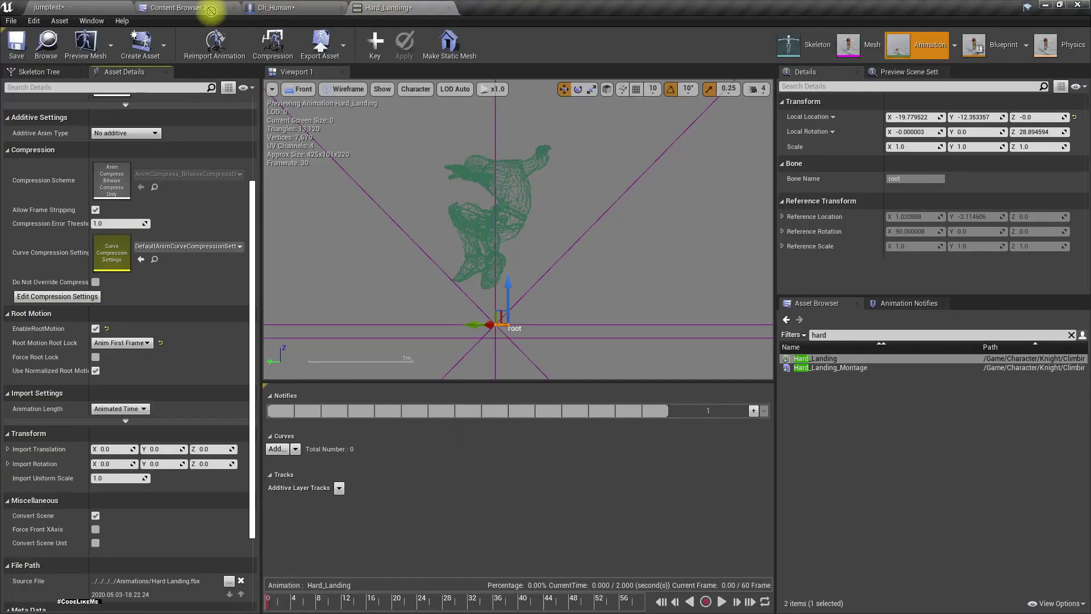
click(202, 9)
drag(673, 432, 673, 429)
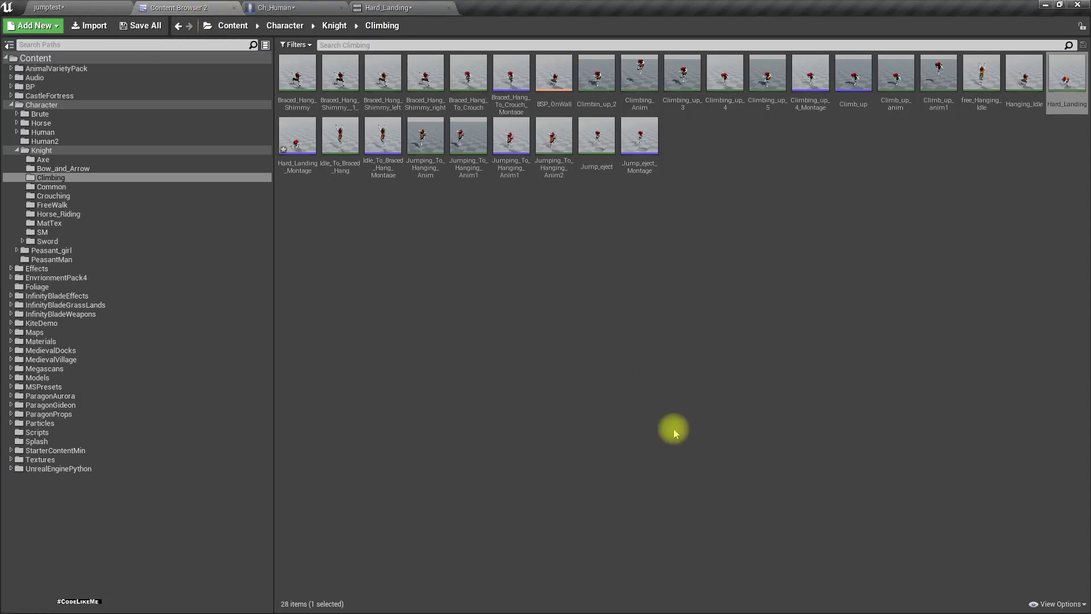
- Open the reimported Hard_Landing, scrub it to frame 60 and back to frame 0, and save the animation
double_click(1060, 72)
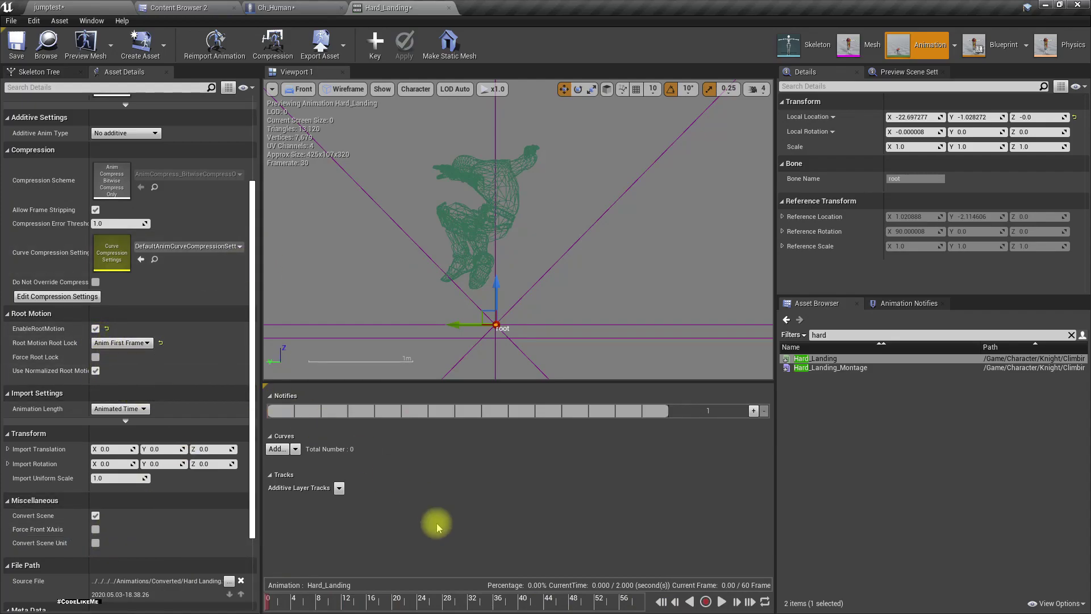
drag(329, 596, 771, 607)
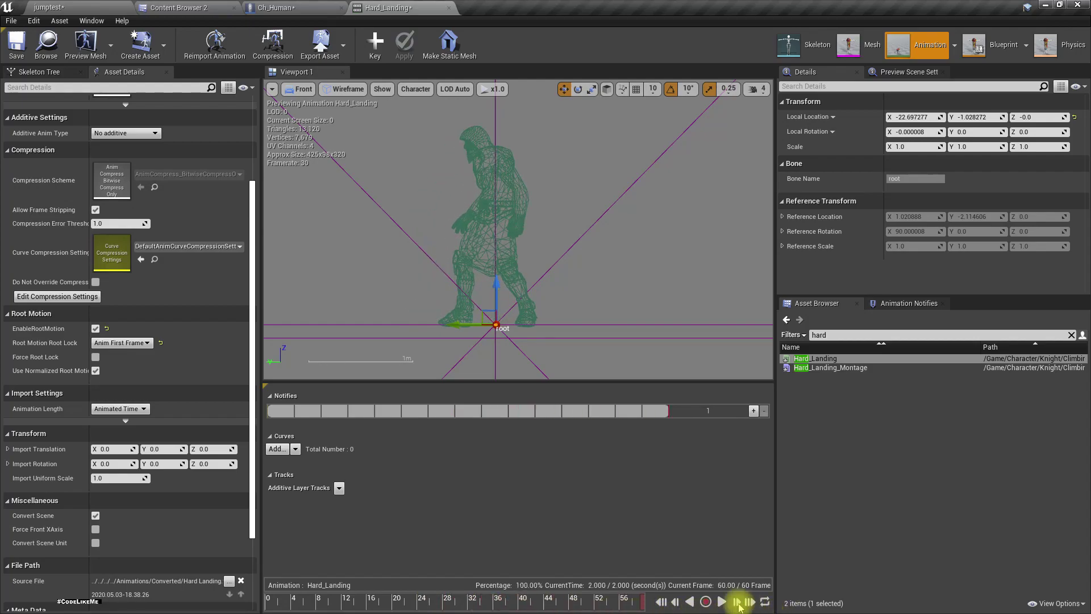
drag(612, 585, 165, 525)
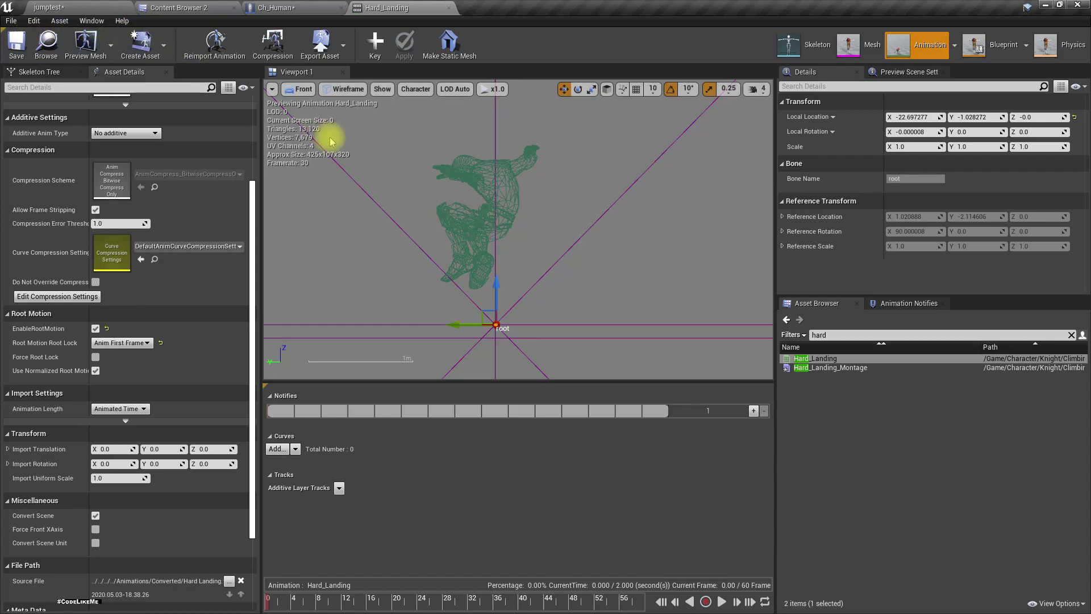
- Play the jumptest level in fullscreen and send the character off the high platform to test the hard landing
click(57, 8)
key(F11)
key(alt+p)
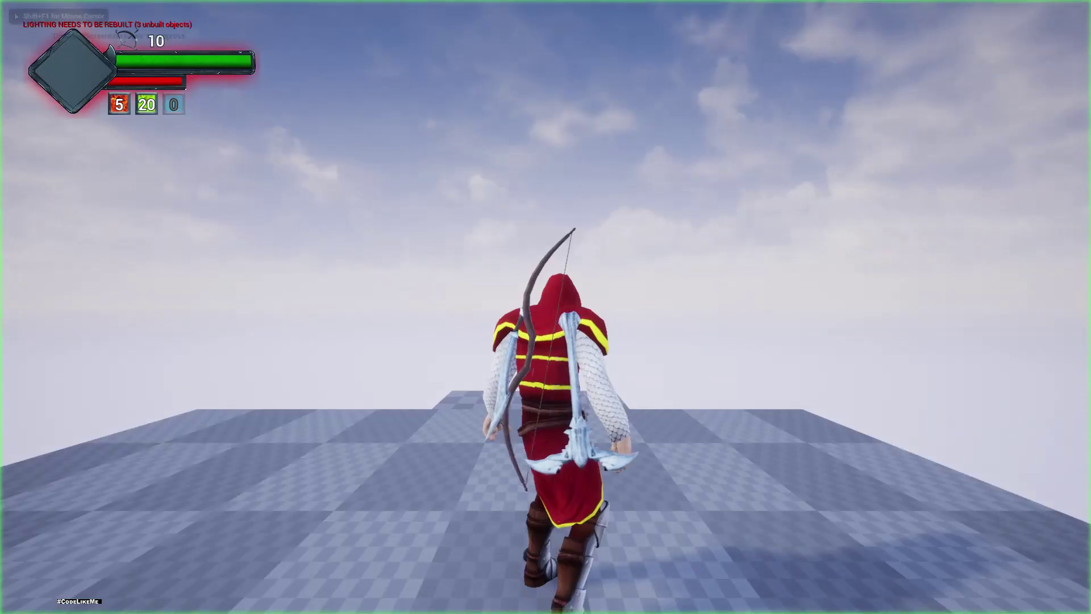
click(623, 385)
key(w)
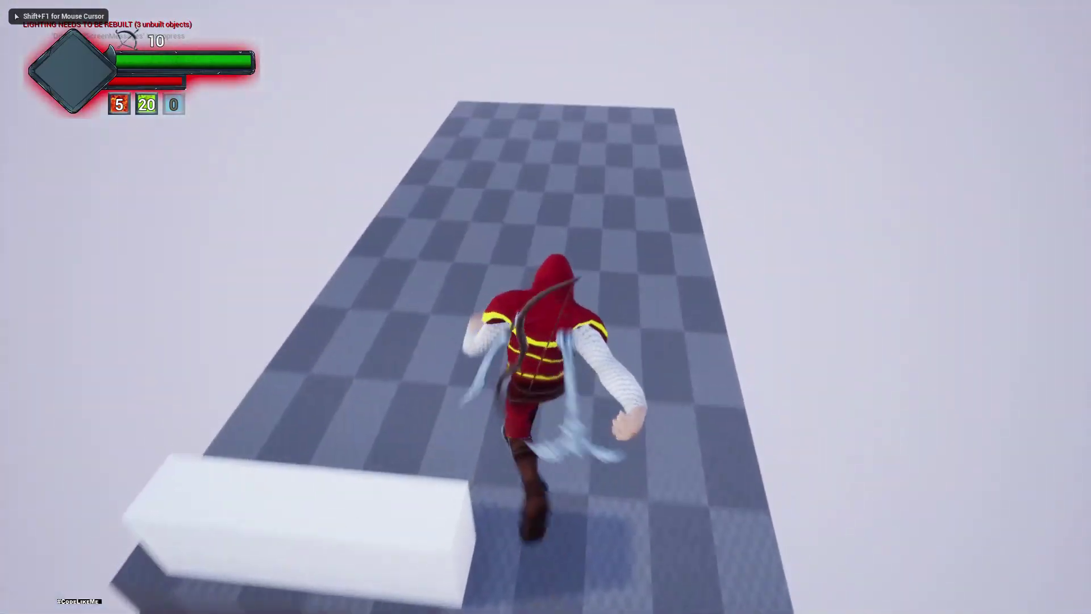
key(space)
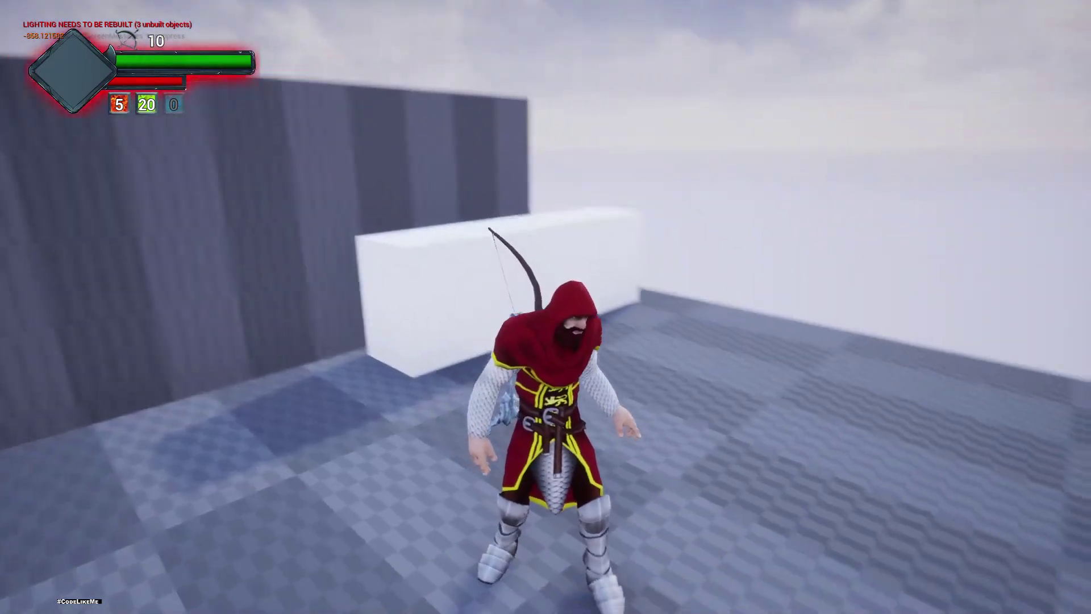
key(Escape)
- Replay the level and run the character off the ledge, watching the landing from the side
mouse_move(98, 344)
right_down()
mouse_move(91, 310)
mouse_move(40, 321)
mouse_move(97, 344)
right_up()
key(e)
key(w)
key(alt+p)
key(w)
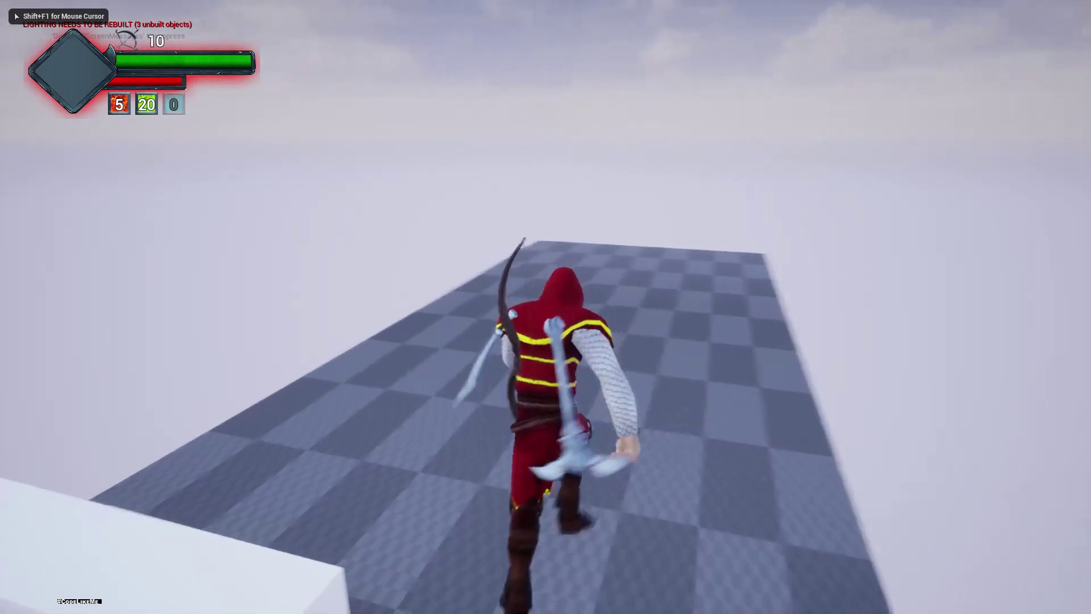
key(d)
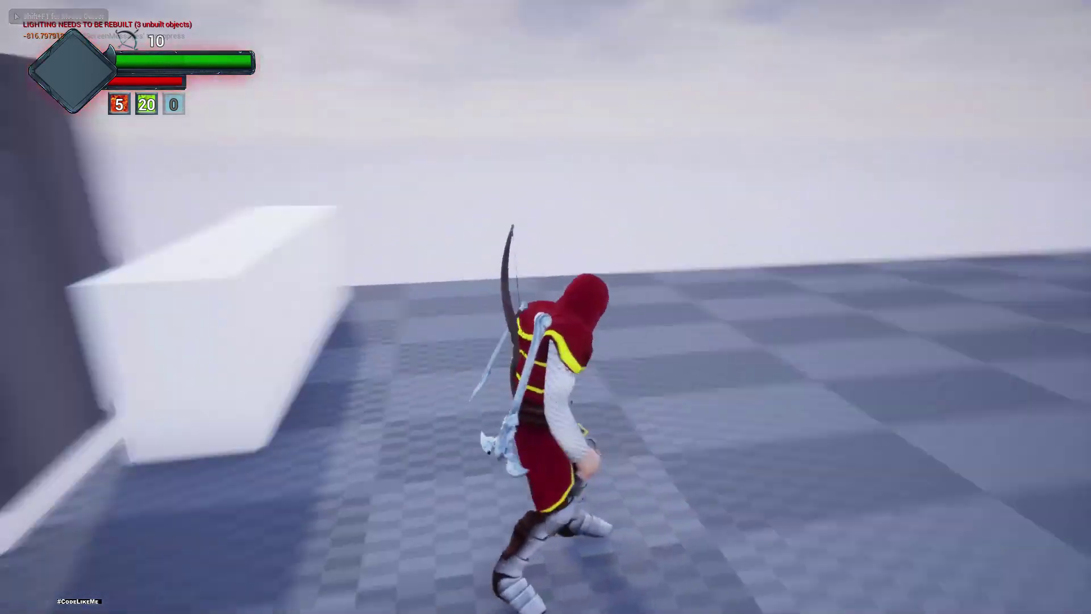
- Repeat the fall test in two play sessions, observing how the landing crouch blends into the idle stance
click(182, 521)
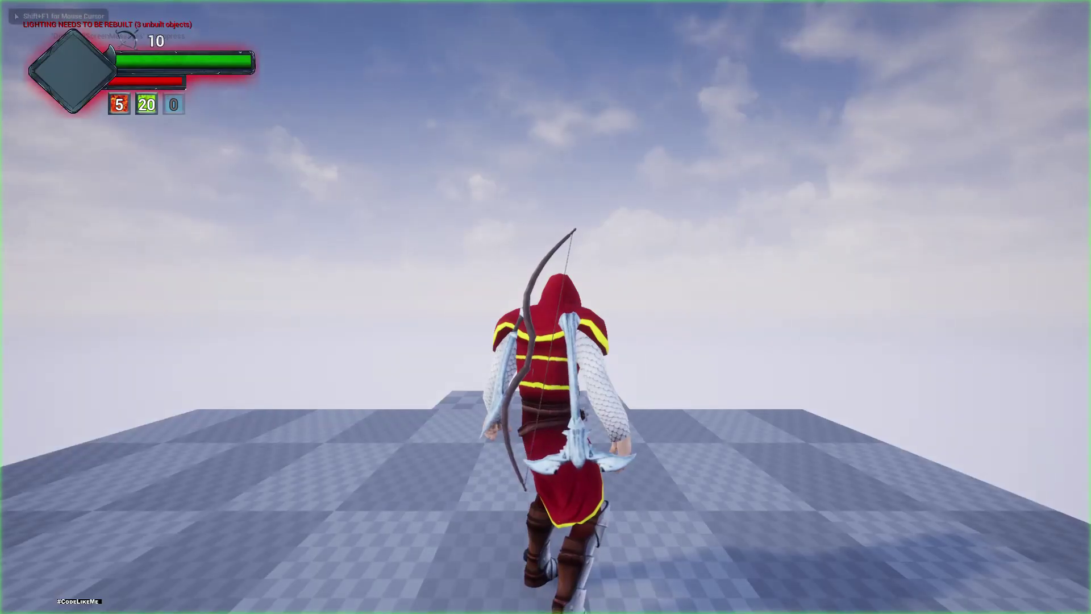
key(w)
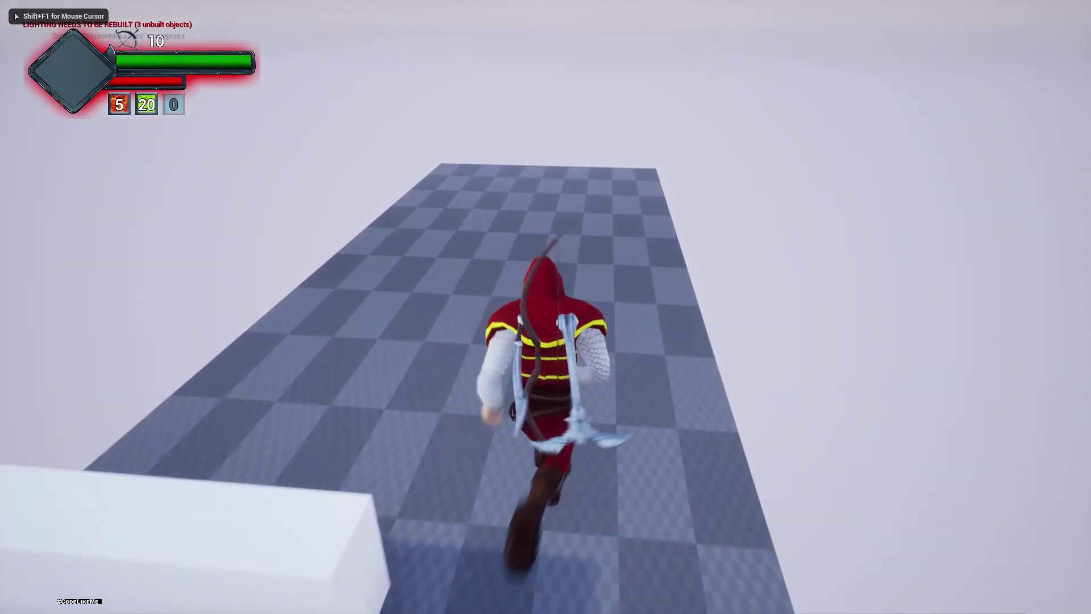
key(d)
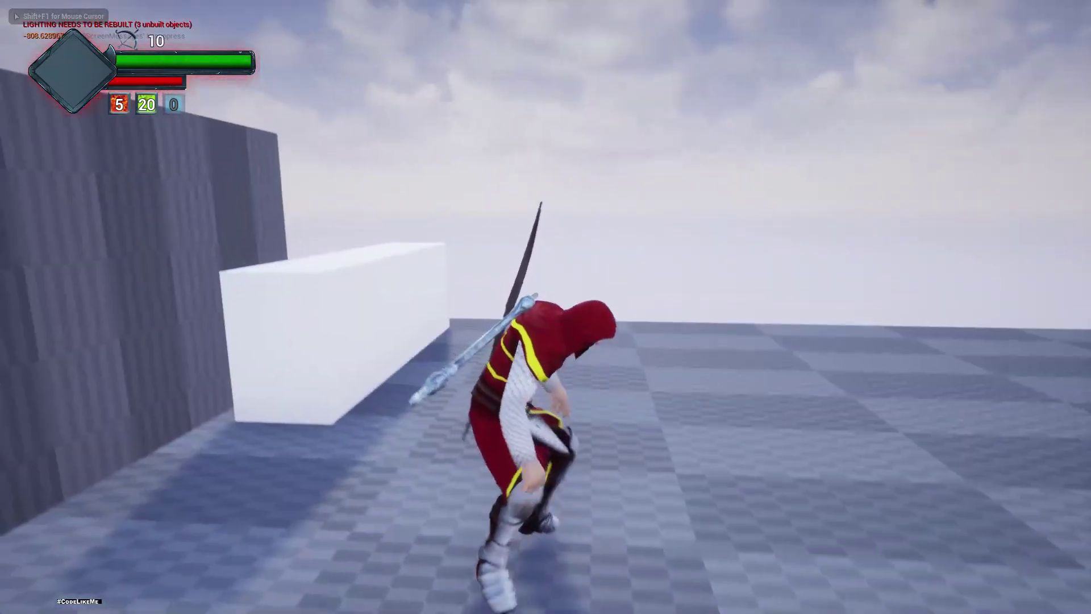
key(Escape)
key(alt+p)
click(172, 505)
key(d)
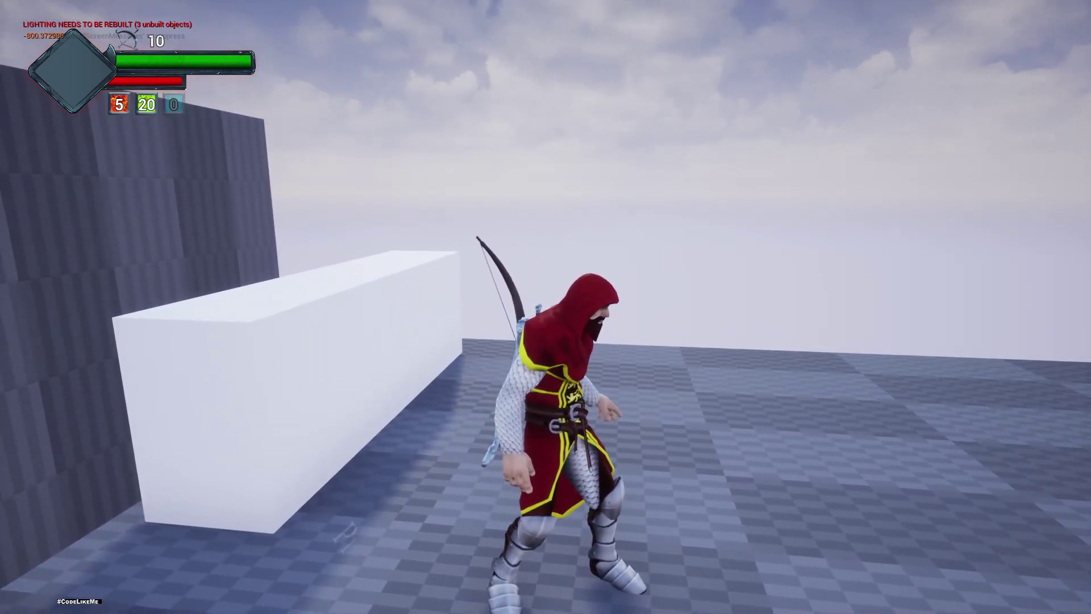
key(Escape)
- Run the character off the platform in two more play sessions and examine the recovery from the hard landing
mouse_move(593, 450)
right_down()
mouse_move(478, 415)
mouse_move(593, 450)
right_up()
key(w)
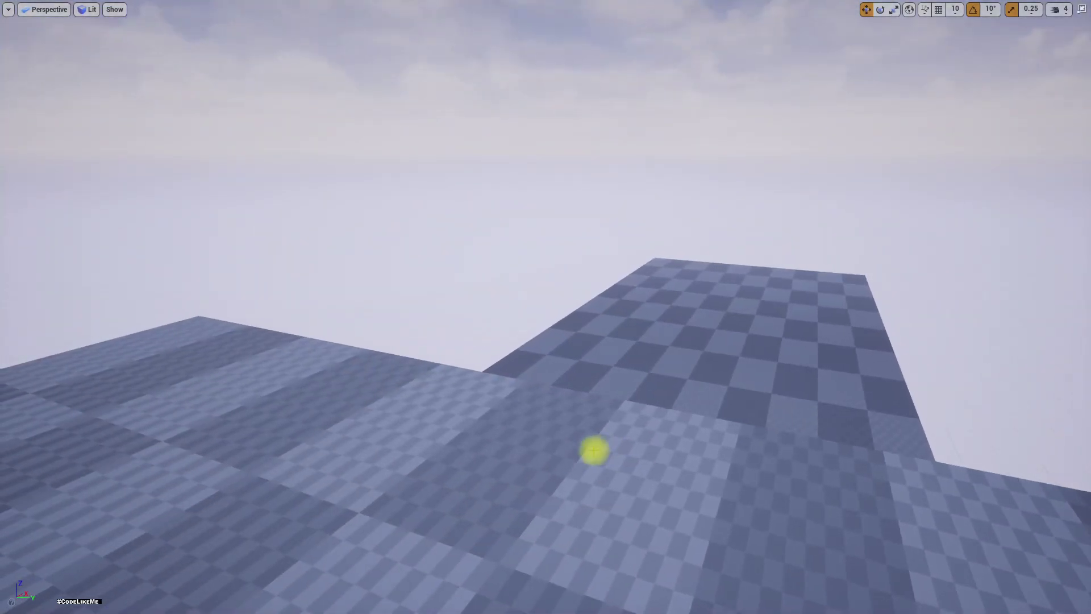
key(alt+p)
key(w)
key(w)
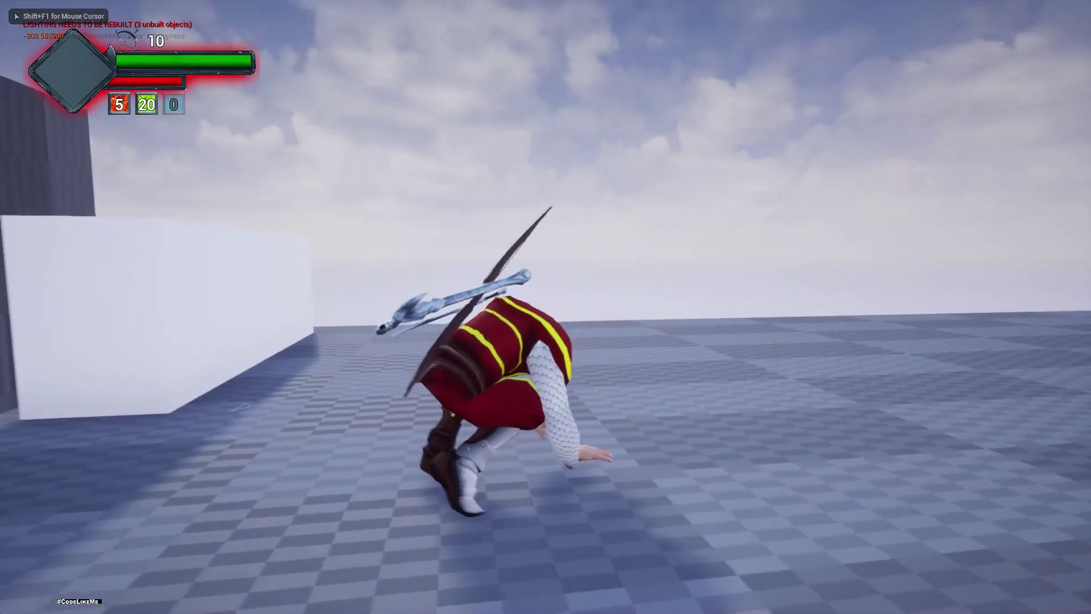
key(Escape)
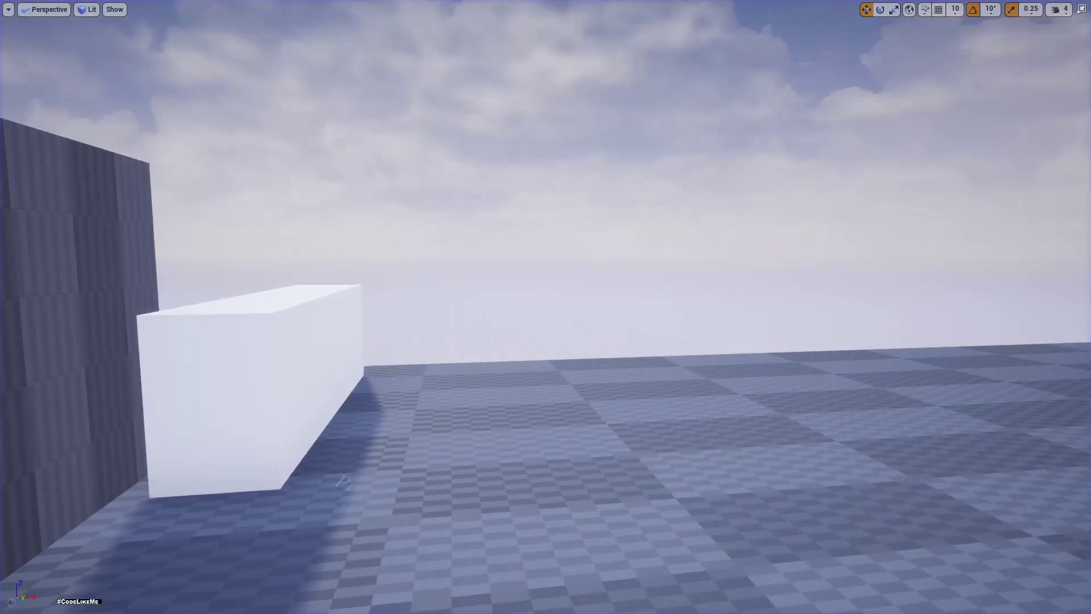
key(alt+p)
key(w)
key(space)
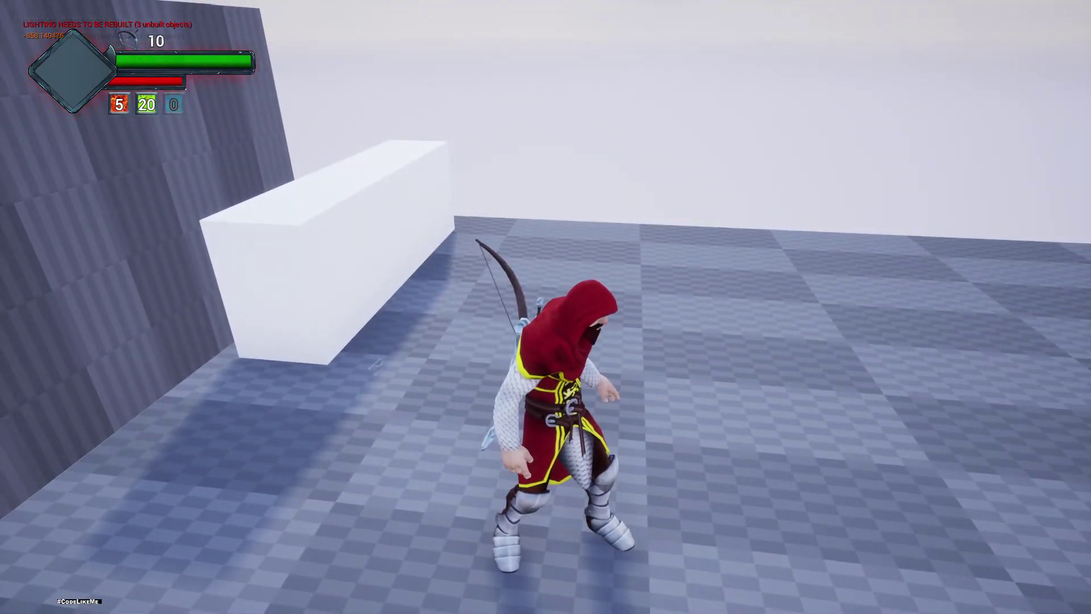
- Stop the play session and show an early frame of the Hard_Landing animation in perspective view
key(Escape)
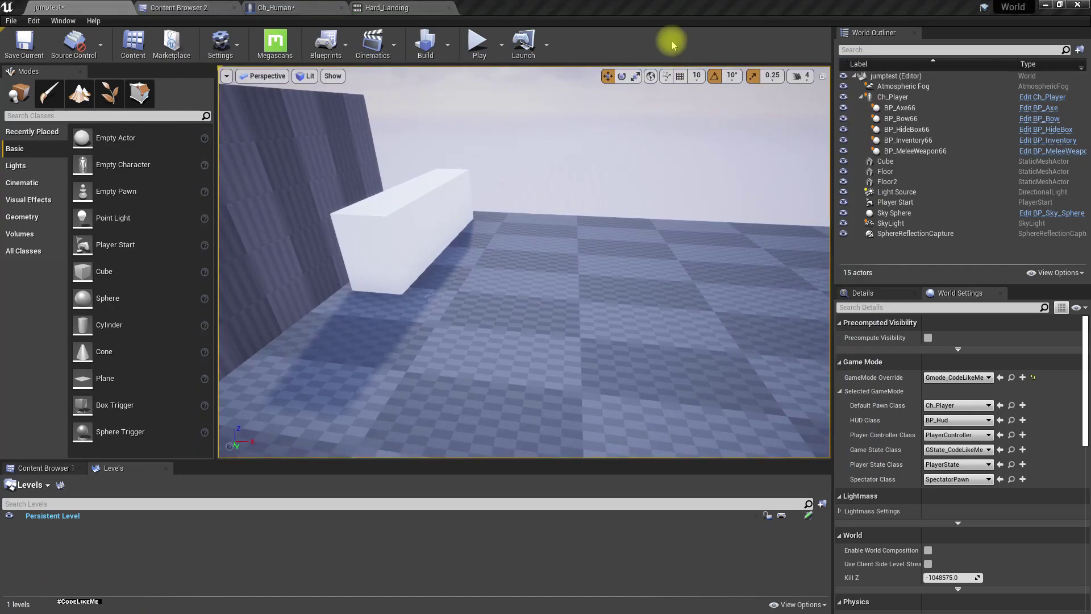
click(364, 6)
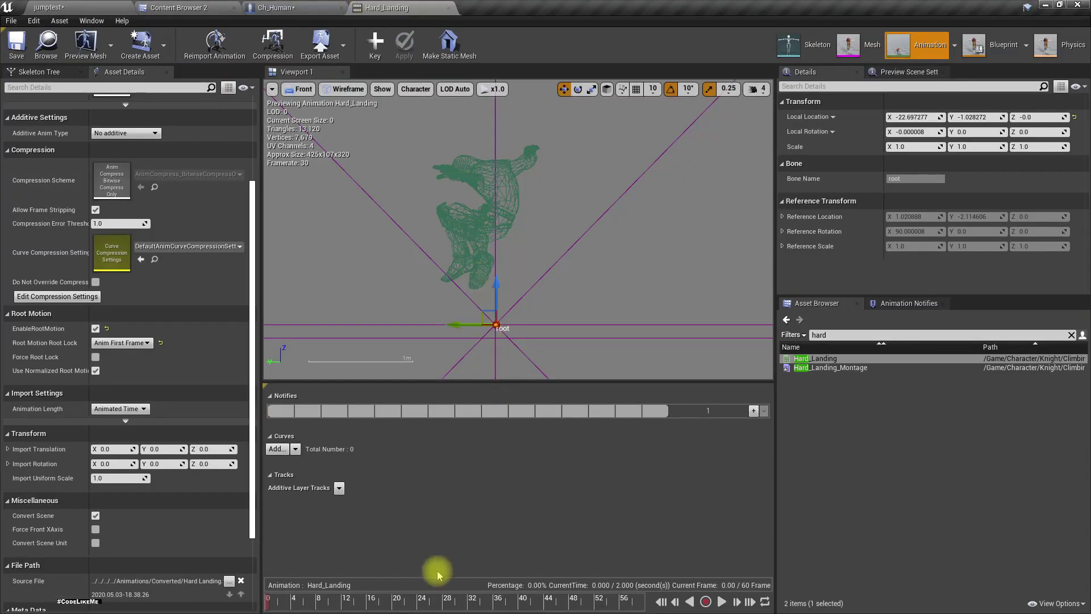
mouse_move(292, 600)
mouse_down()
mouse_move(304, 602)
mouse_move(248, 600)
mouse_move(284, 607)
mouse_move(273, 606)
mouse_up()
right_click(279, 410)
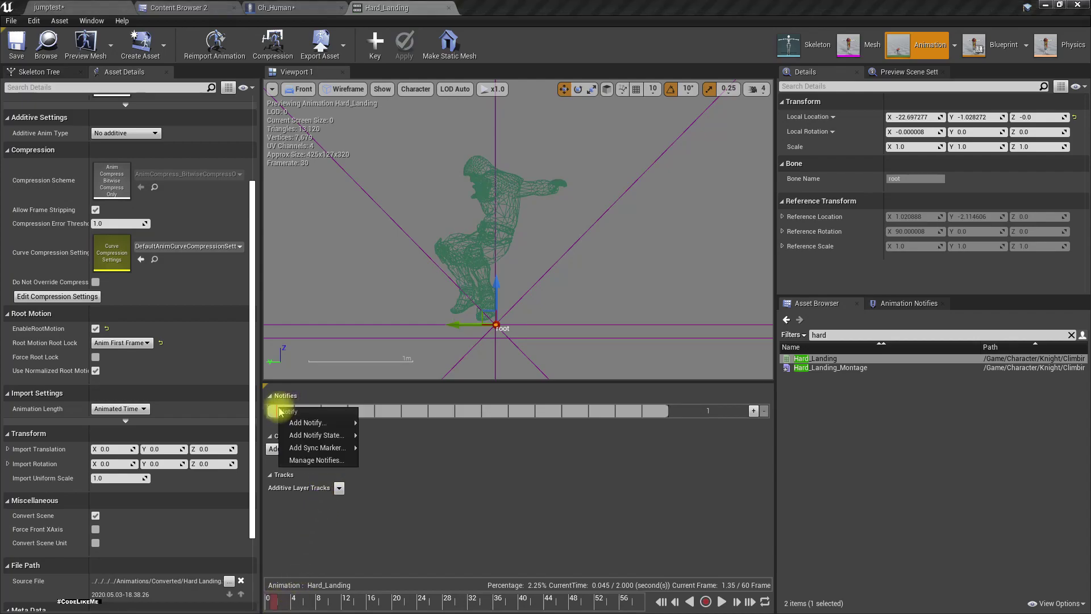
mouse_move(316, 424)
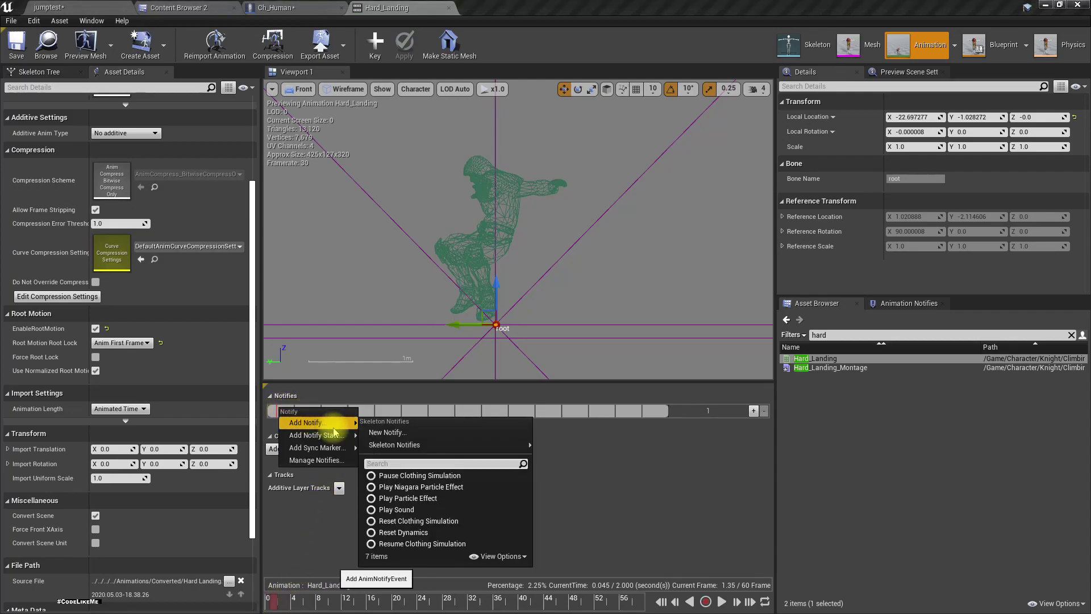
click(314, 91)
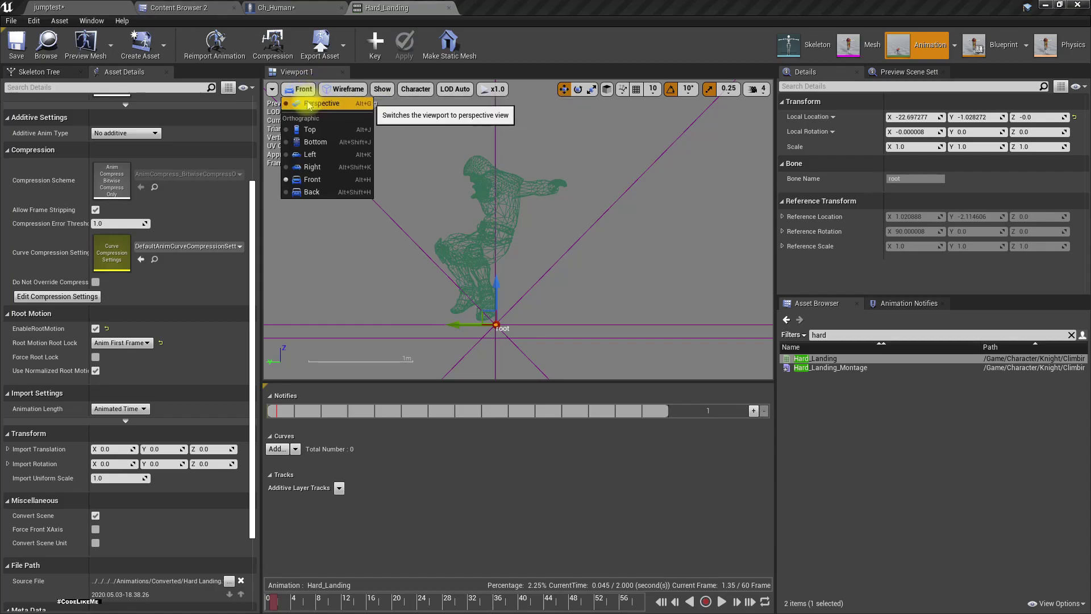
click(304, 102)
right_drag(517, 229, 494, 227)
mouse_move(446, 260)
right_down()
mouse_move(446, 307)
mouse_move(446, 260)
right_up()
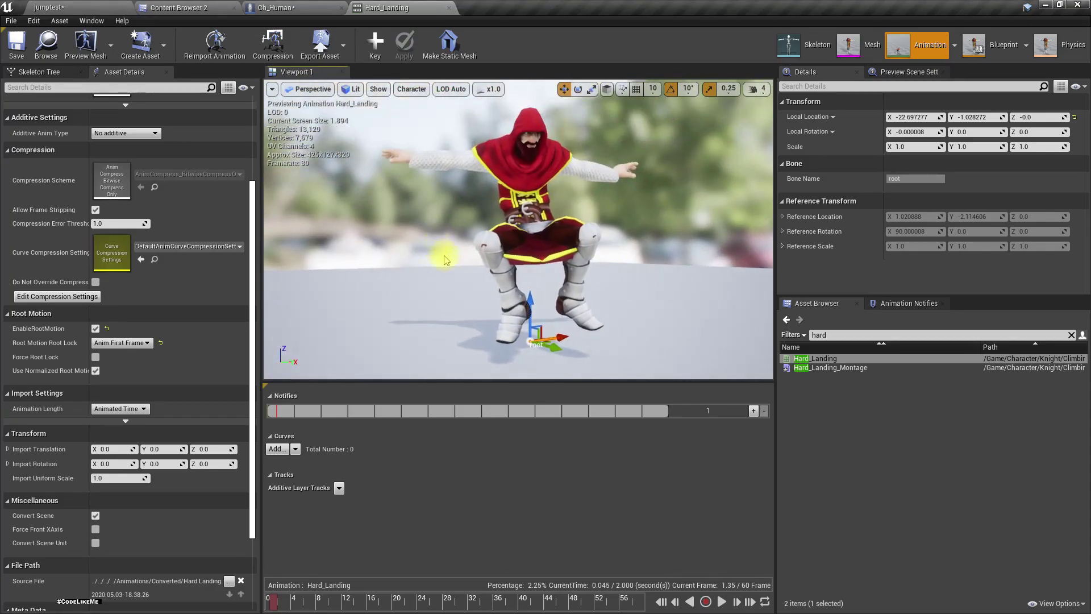
- Add the Footstep_R skeleton notify near the start of the Hard_Landing animation, at about frame 2
right_click(284, 406)
mouse_move(310, 426)
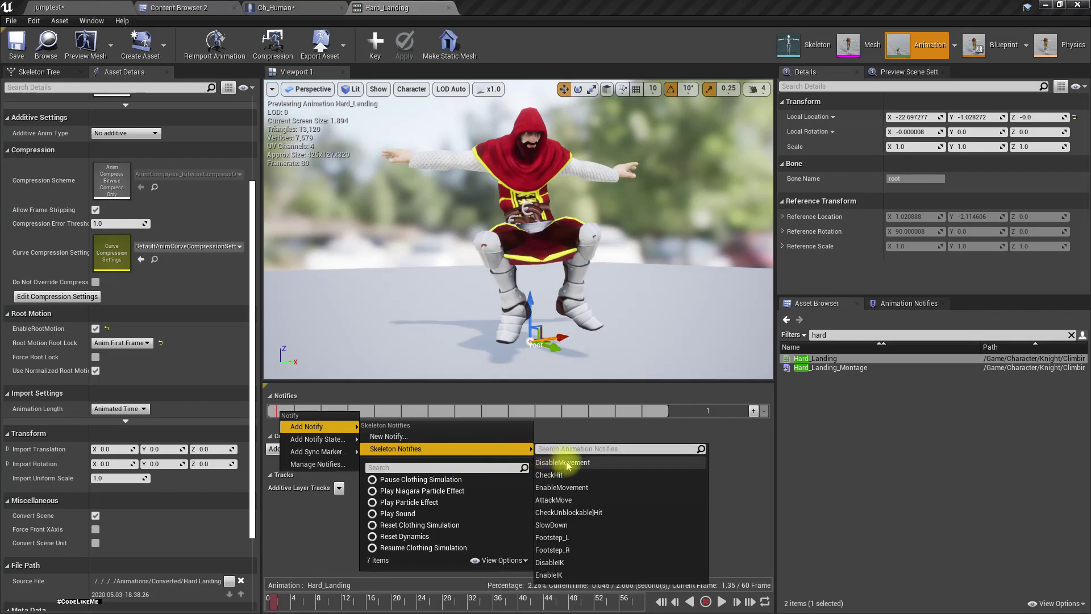
click(575, 550)
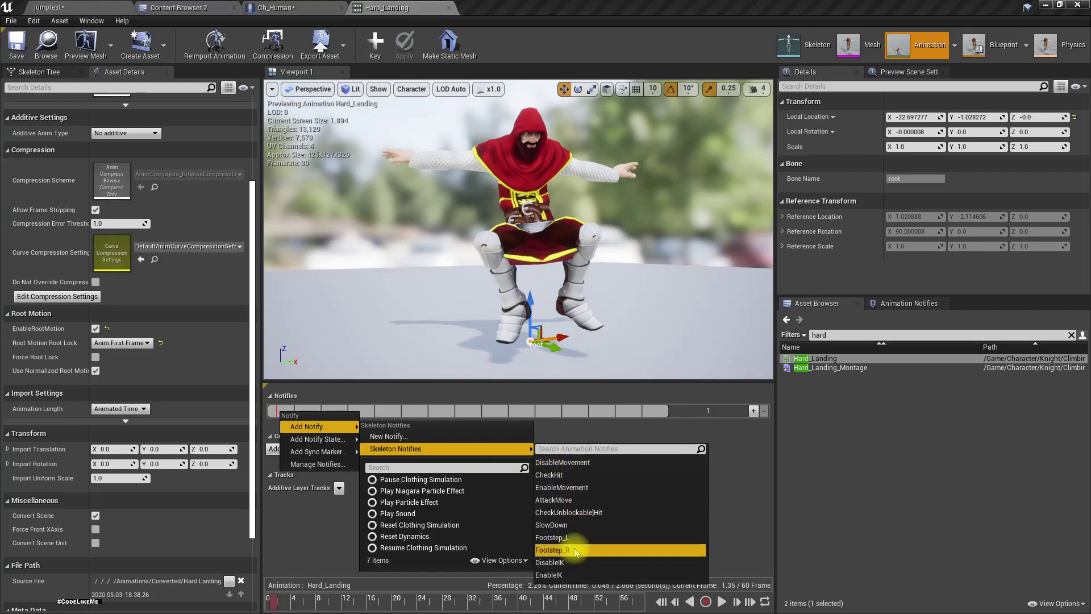
- Add a Footstep_L skeleton notify and place it just after the Footstep_R notify
drag(275, 604, 283, 605)
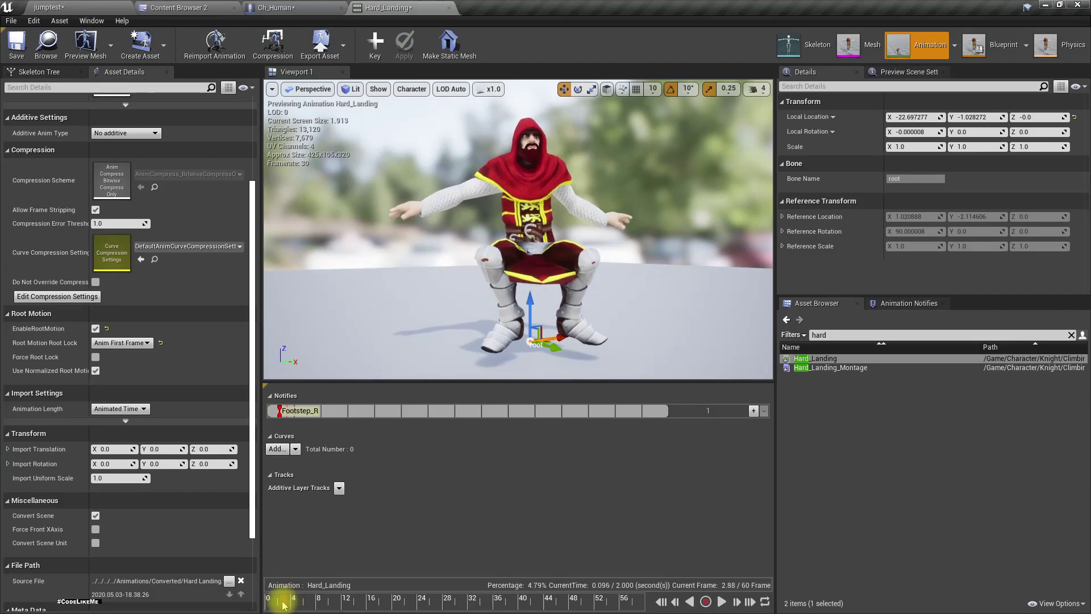
right_click(290, 415)
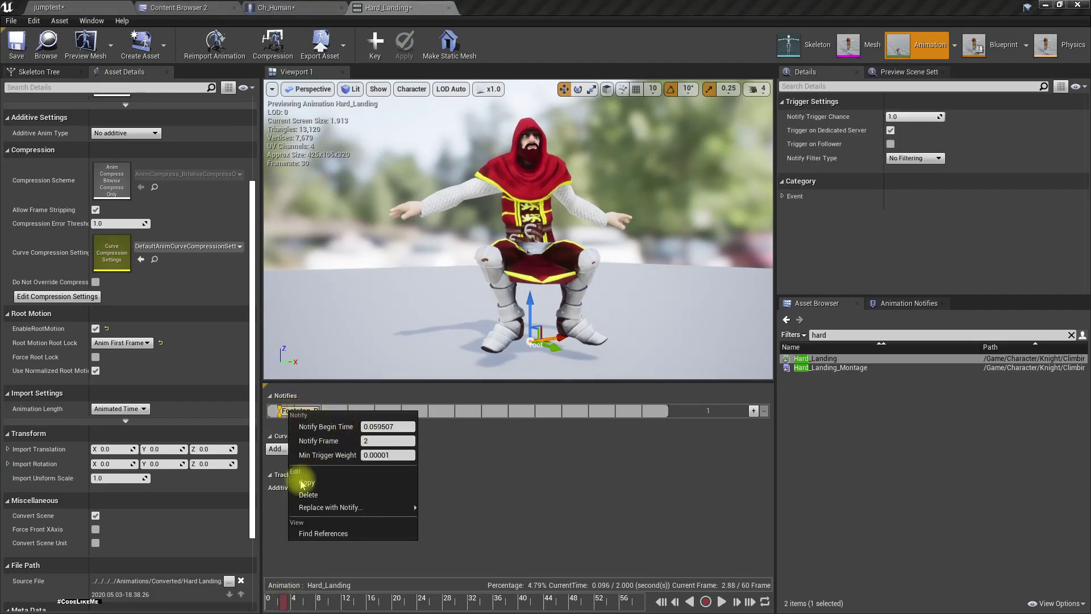
click(429, 362)
right_click(339, 419)
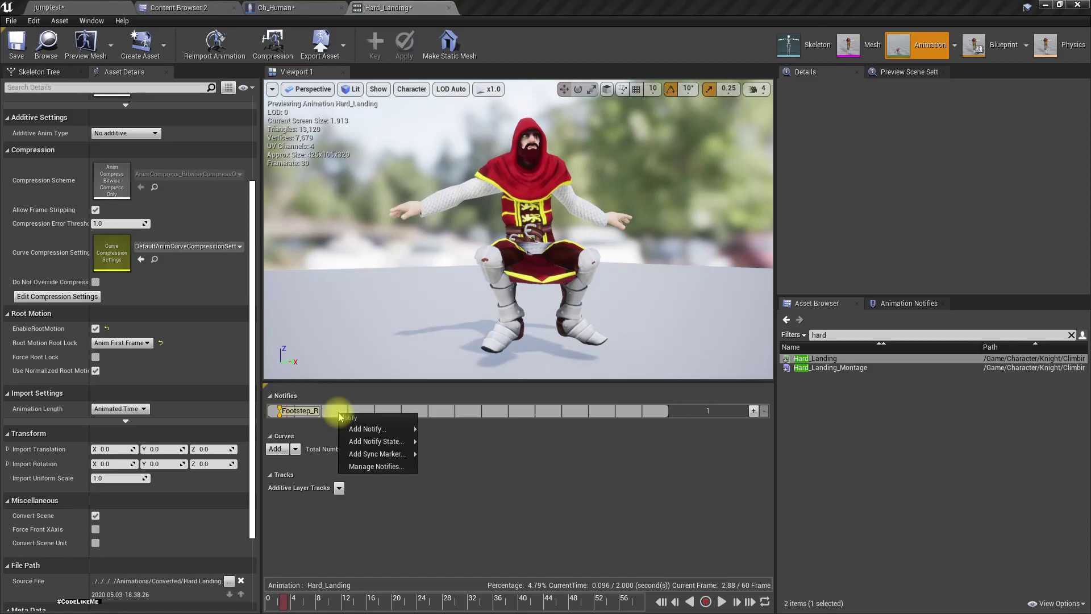
mouse_move(375, 429)
mouse_move(454, 450)
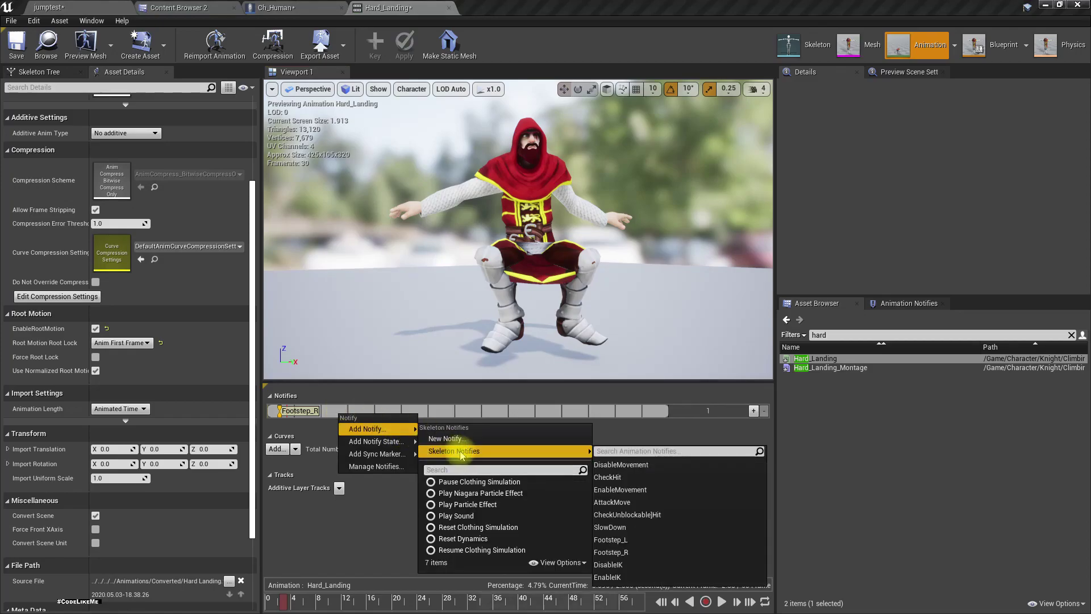
click(620, 539)
drag(364, 415, 316, 411)
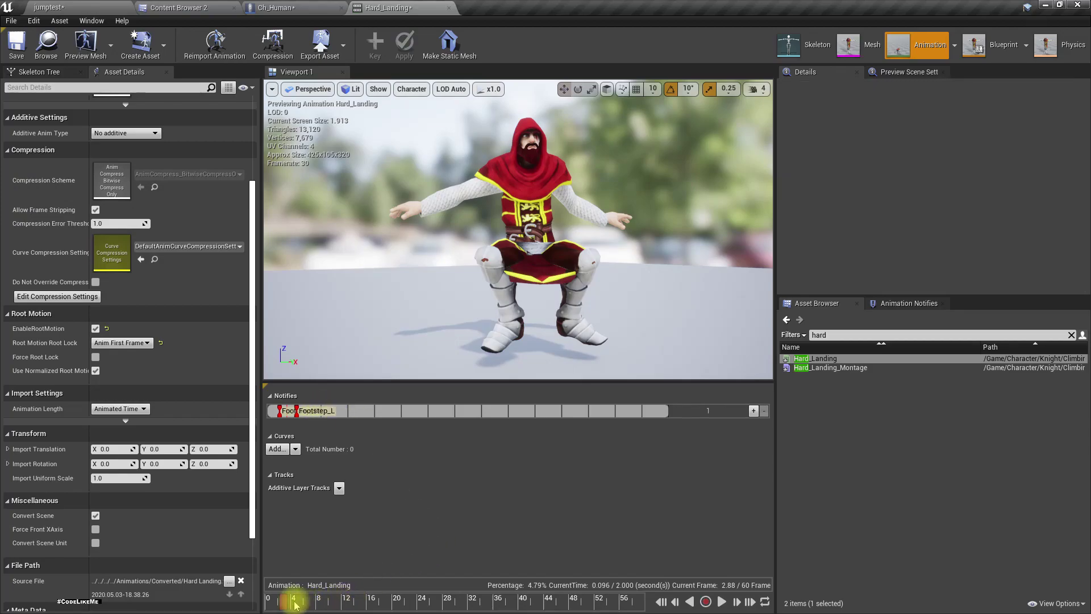
- Add a second Footstep_L notify at the deep crouch, at about frame 12, and save the animation
drag(286, 604, 338, 601)
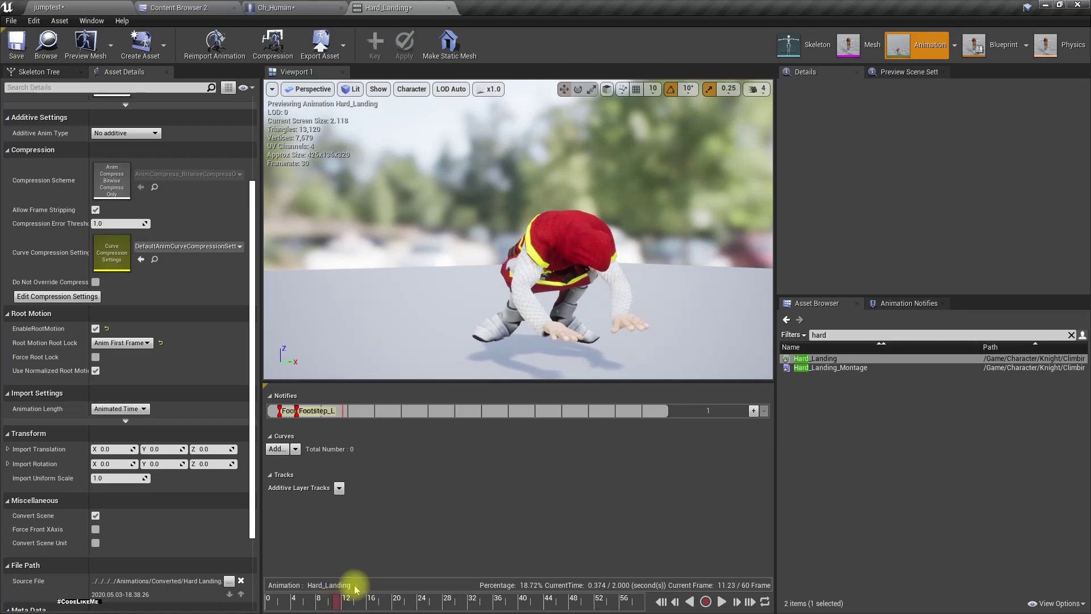
right_click(351, 411)
mouse_move(409, 423)
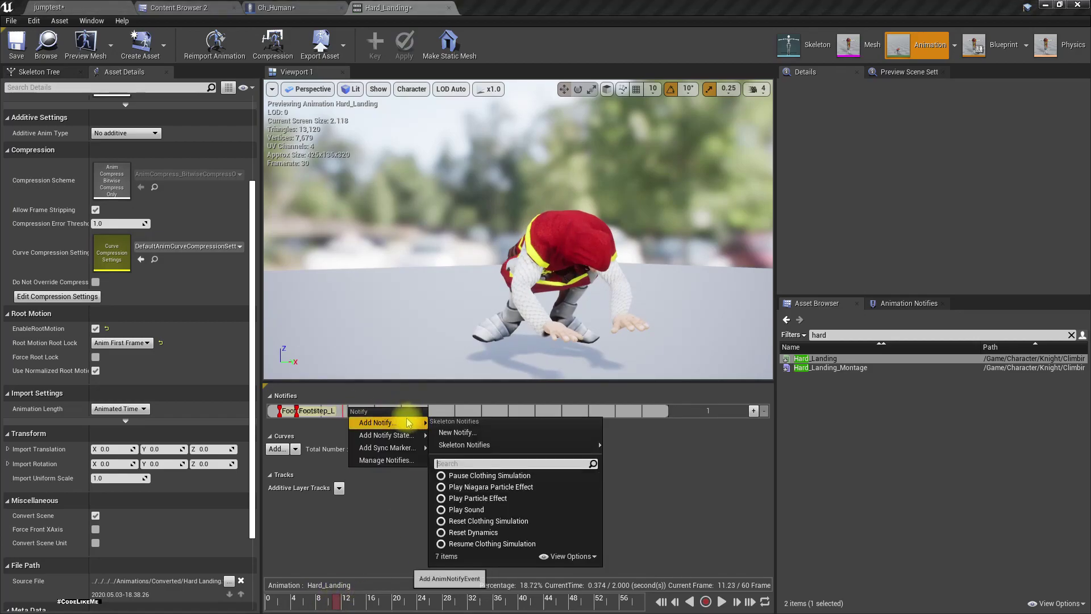
mouse_move(494, 449)
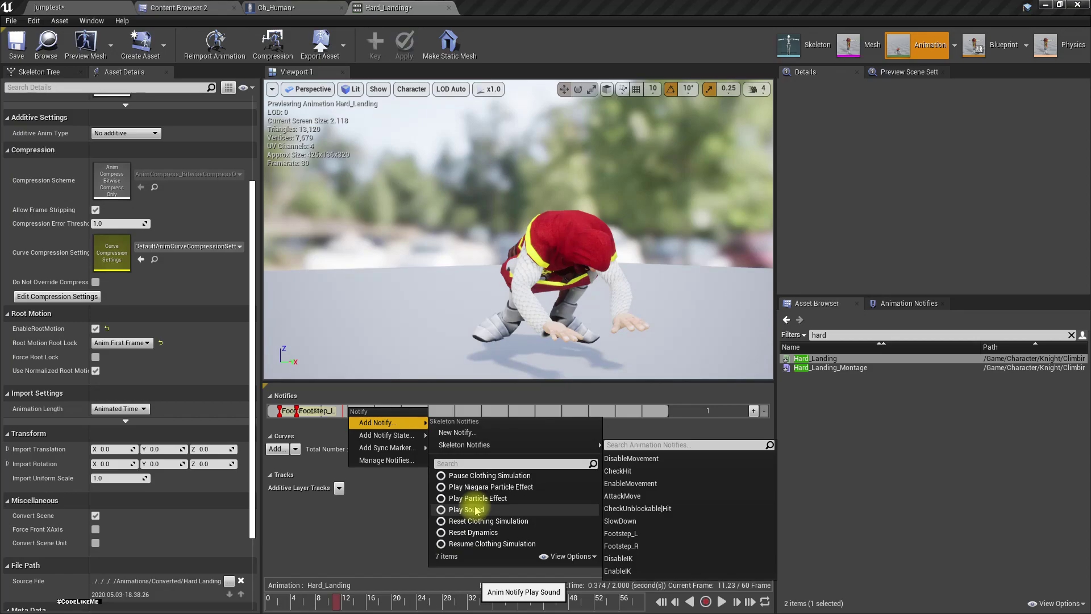
click(663, 530)
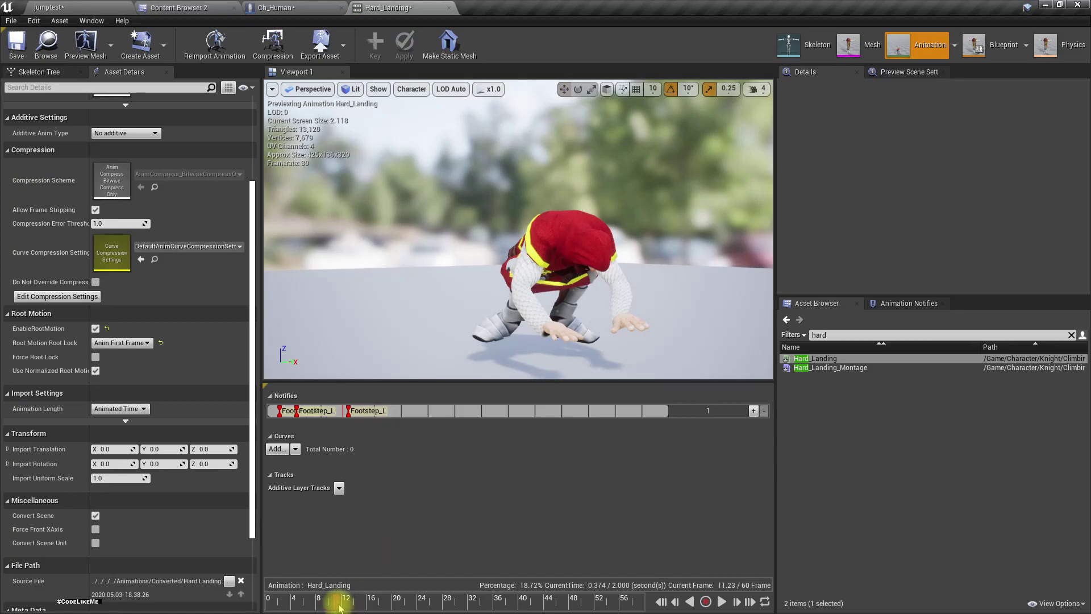
drag(339, 607, 187, 595)
click(750, 601)
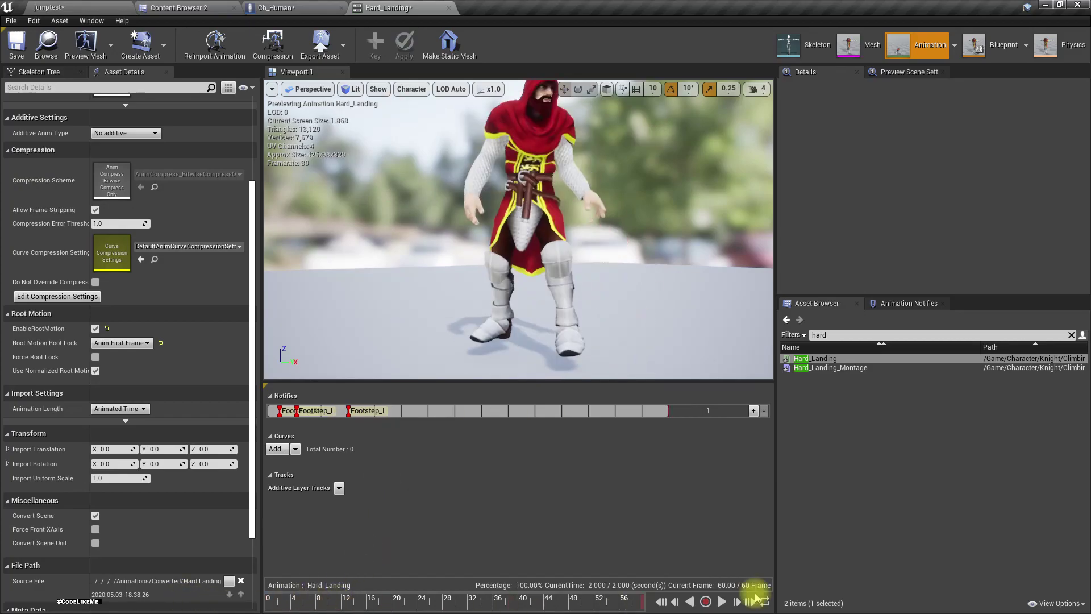
click(20, 46)
- Play the jumptest level and run the character off the ledge to test the landing's footstep notifies
click(62, 7)
right_drag(580, 289, 551, 270)
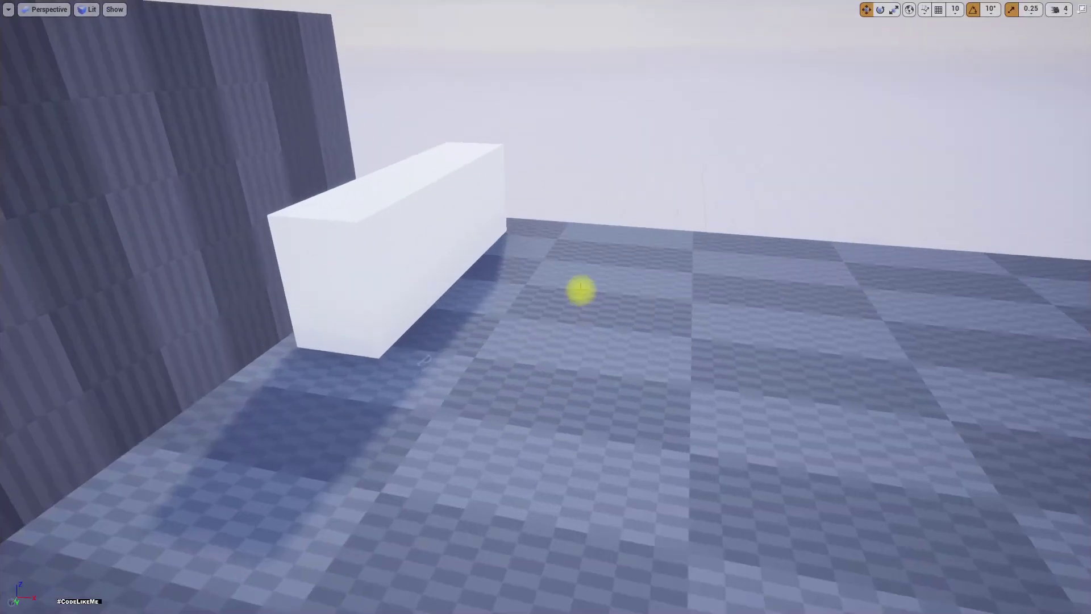
key(alt+p)
key(w)
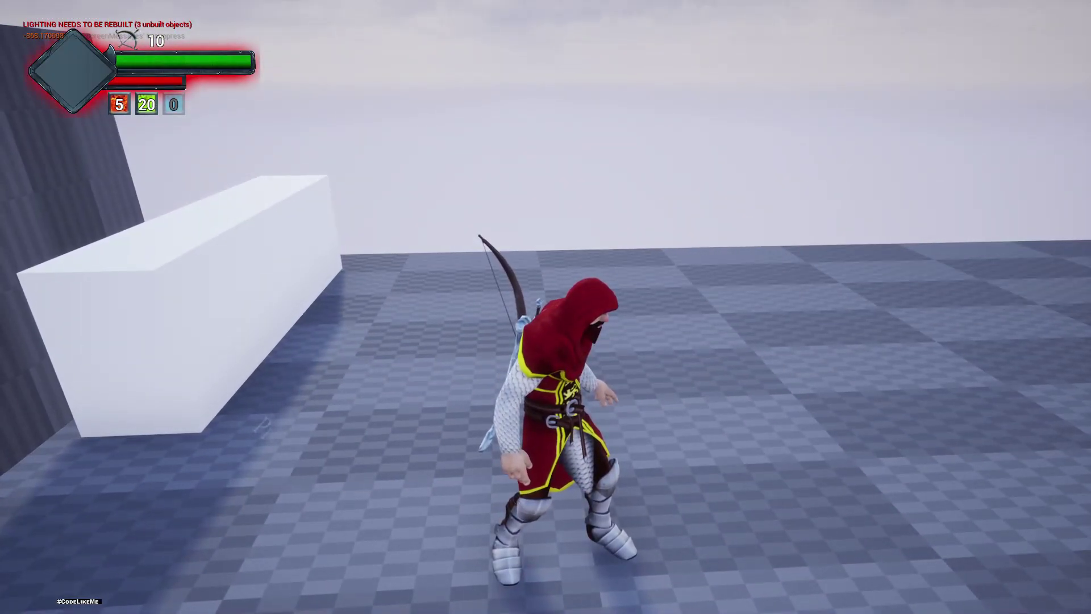
key(Escape)
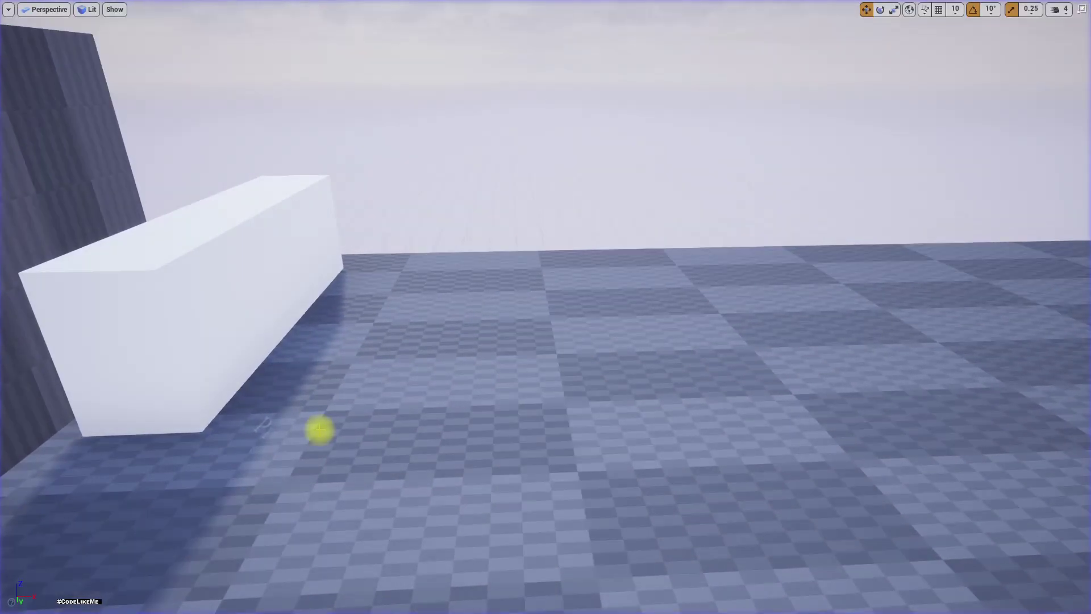
- Add a Play Sound notify around the middle of the Hard_Landing animation and select it
click(269, 6)
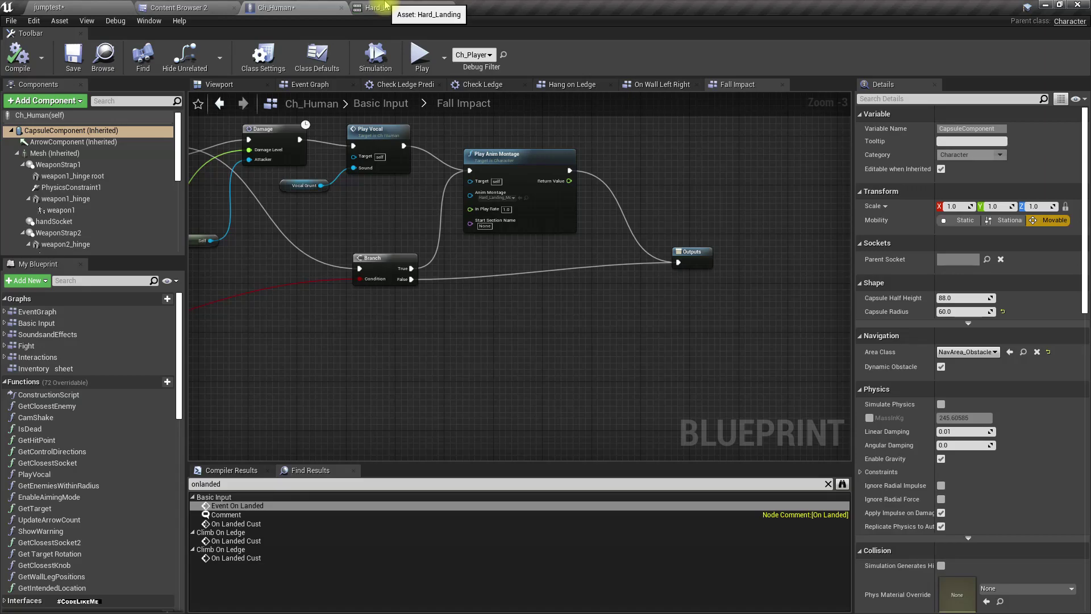
click(383, 6)
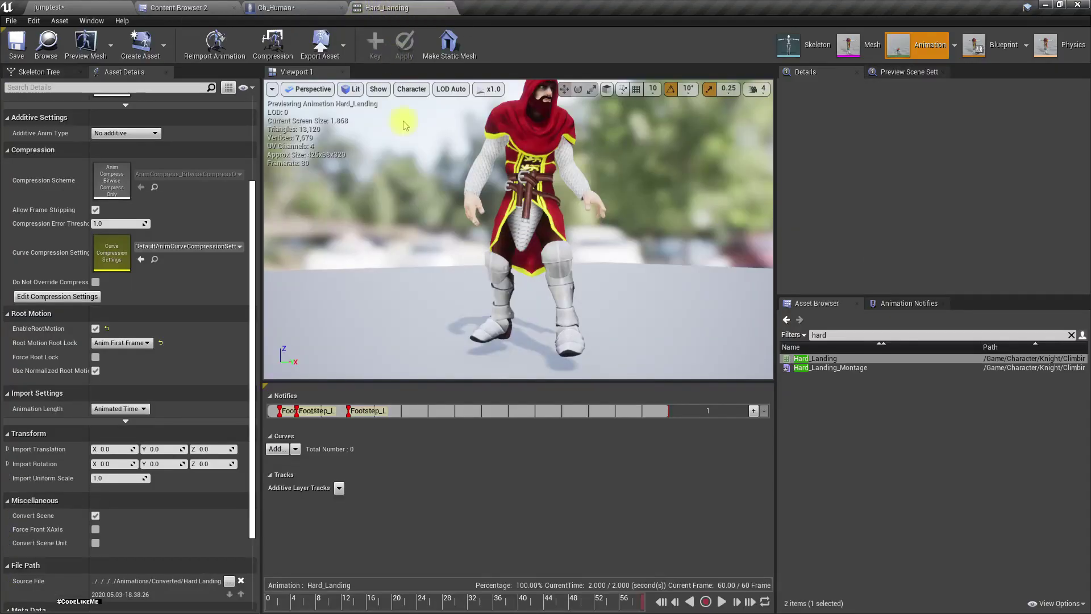
right_click(430, 414)
mouse_move(483, 422)
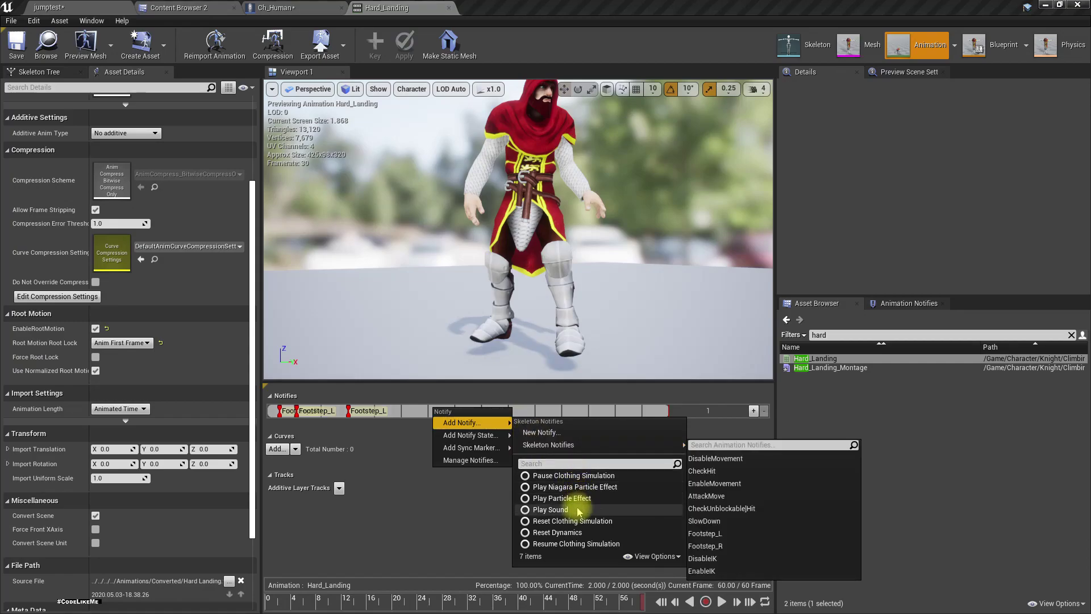
click(568, 510)
click(446, 411)
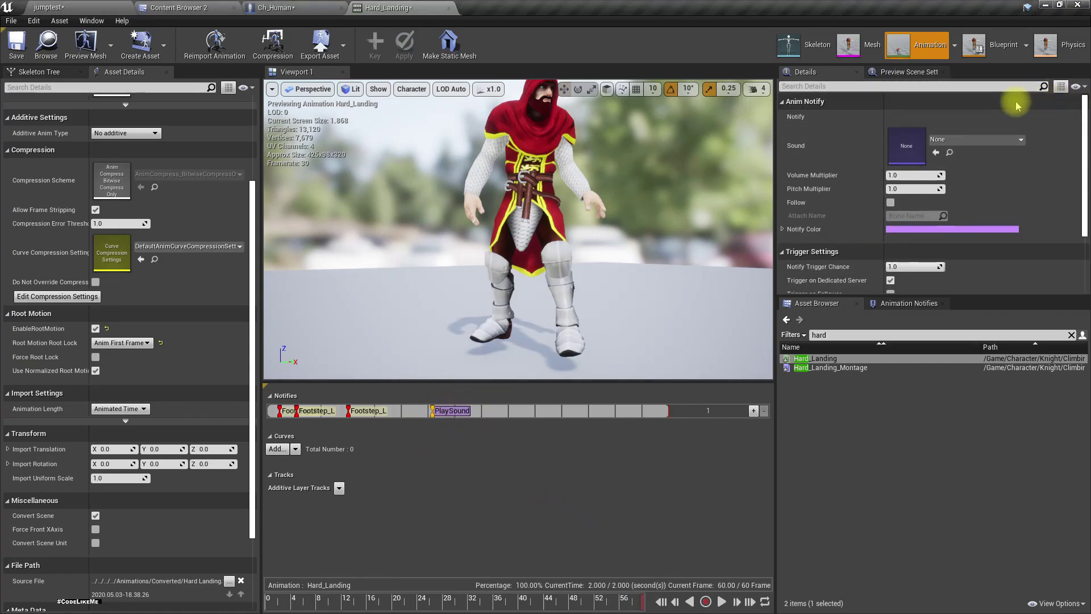
- Search the Play Sound notify's available sounds for "cloth" and "thud"
click(962, 141)
text(clo)
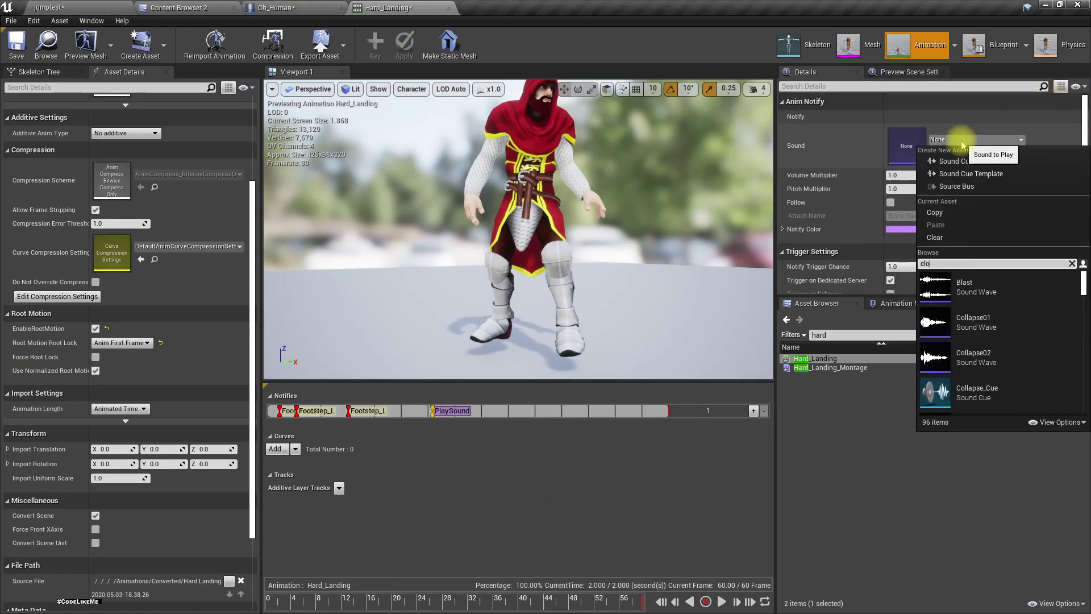
text(th)
key(BackSpace)
key(BackSpace)
key(BackSpace)
key(BackSpace)
key(BackSpace)
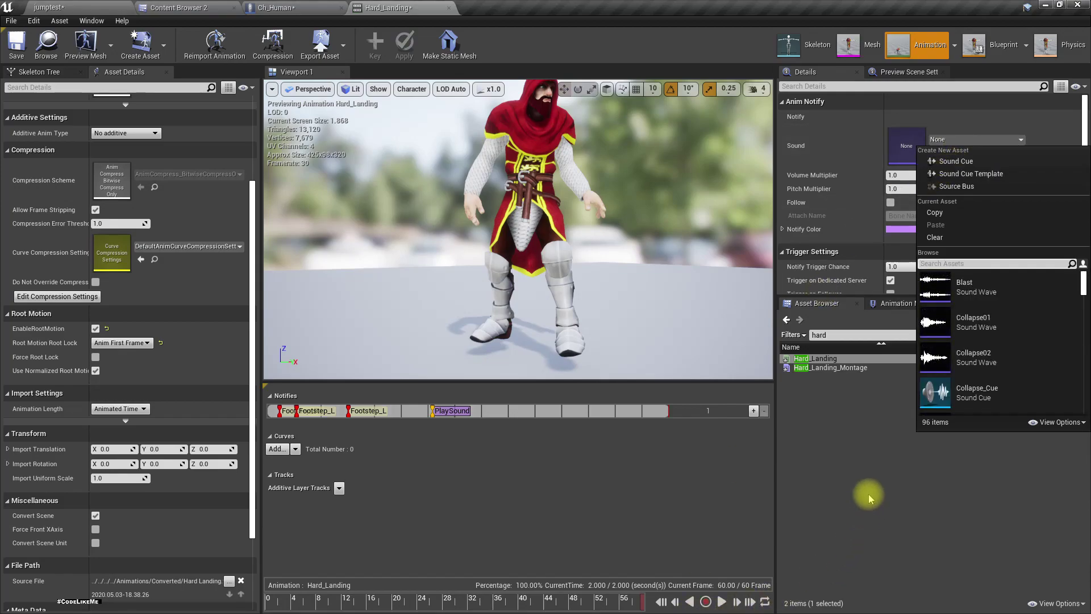
text(thud)
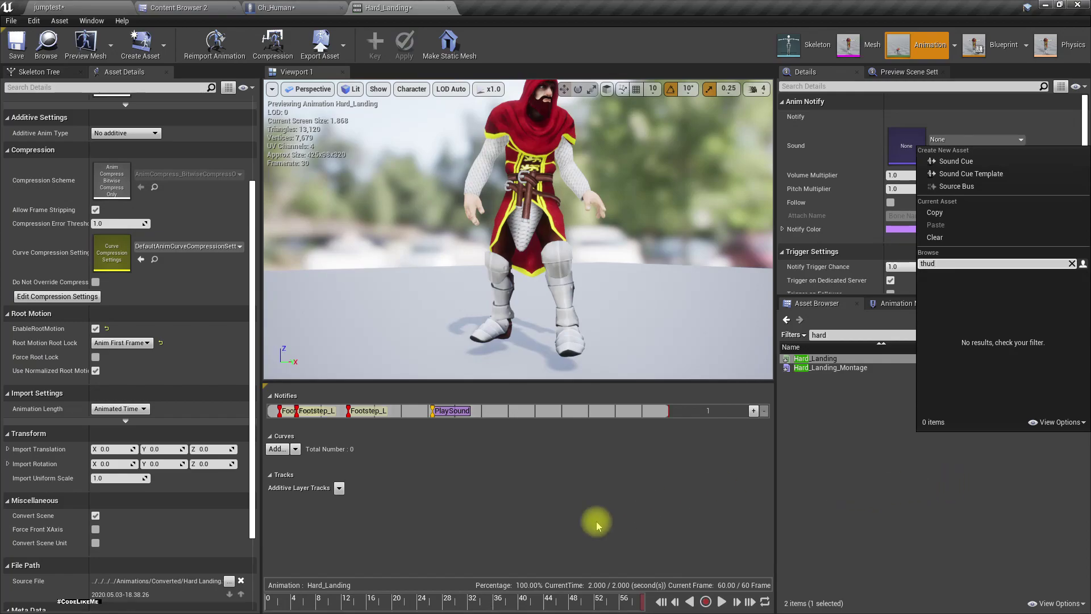
click(453, 348)
- Open the Audio/Impact folder in the content browser and audition the jump_begin and magic_blast sounds
click(165, 7)
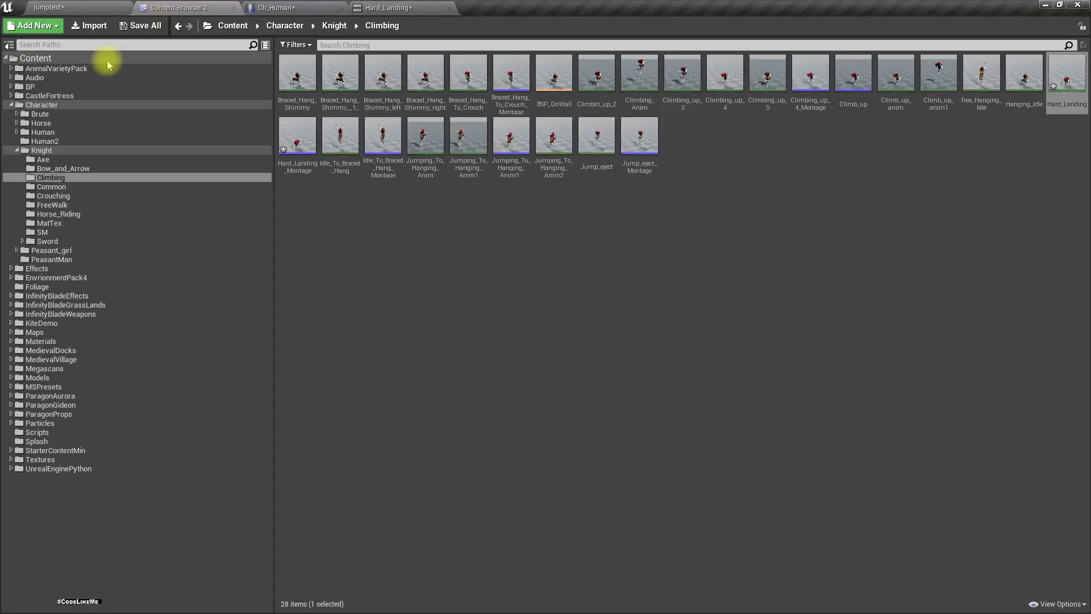
click(34, 78)
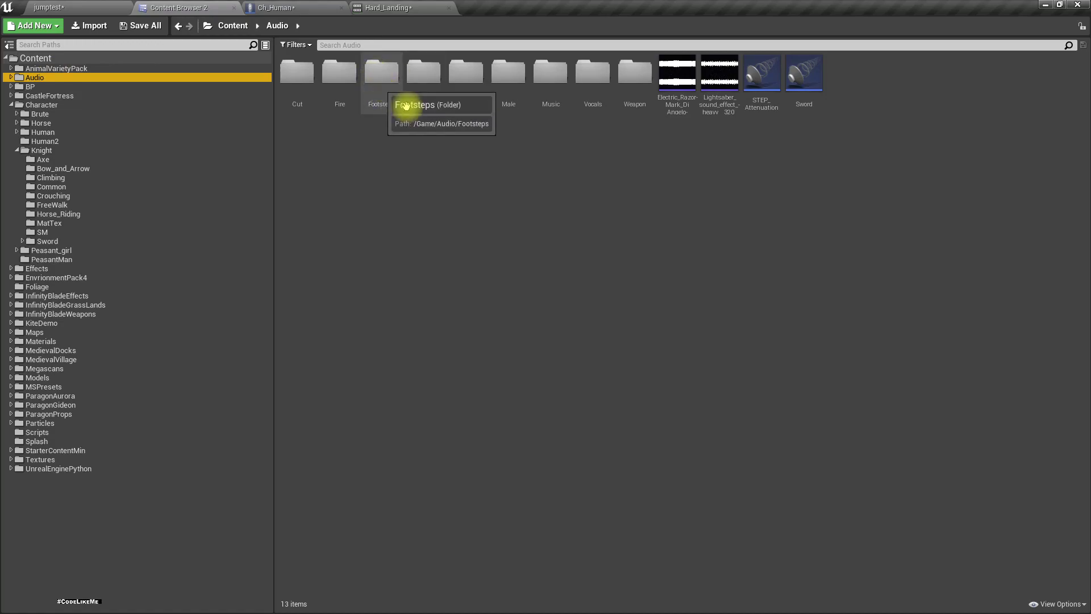
double_click(438, 80)
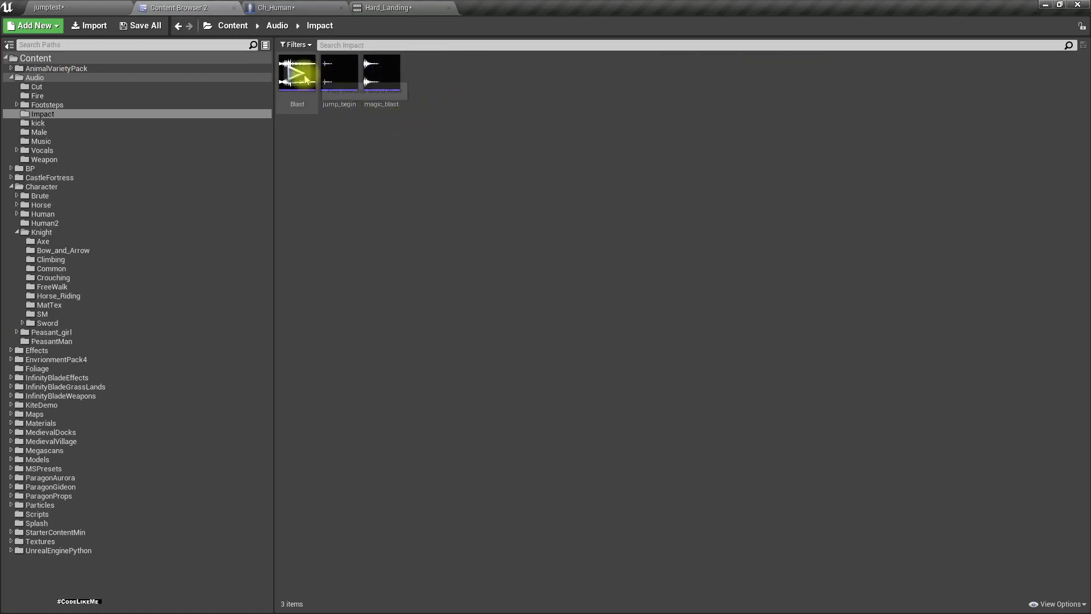
click(339, 73)
click(380, 72)
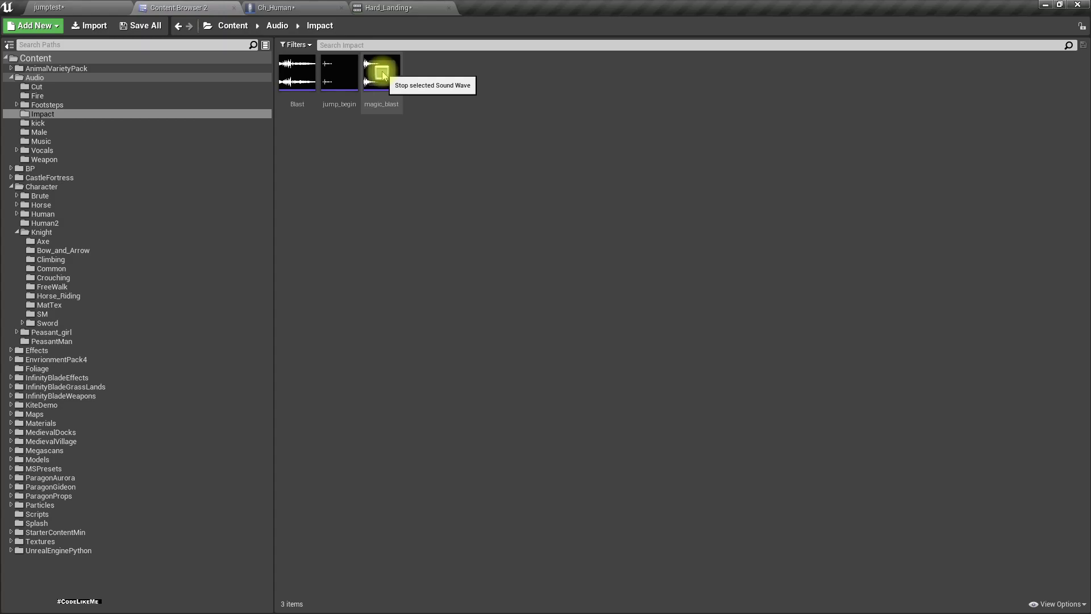
click(338, 76)
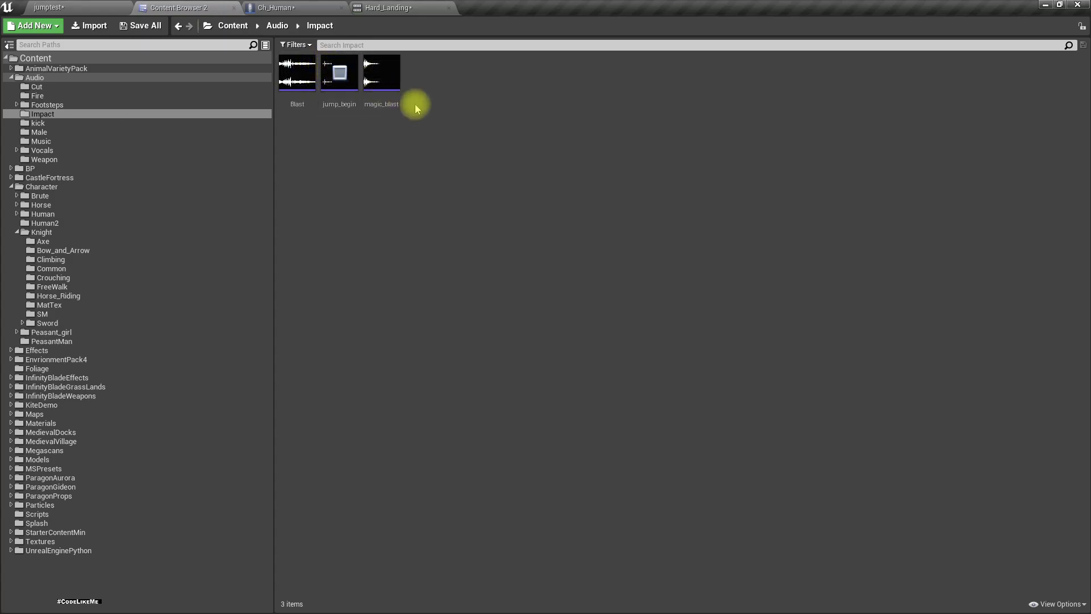
click(380, 74)
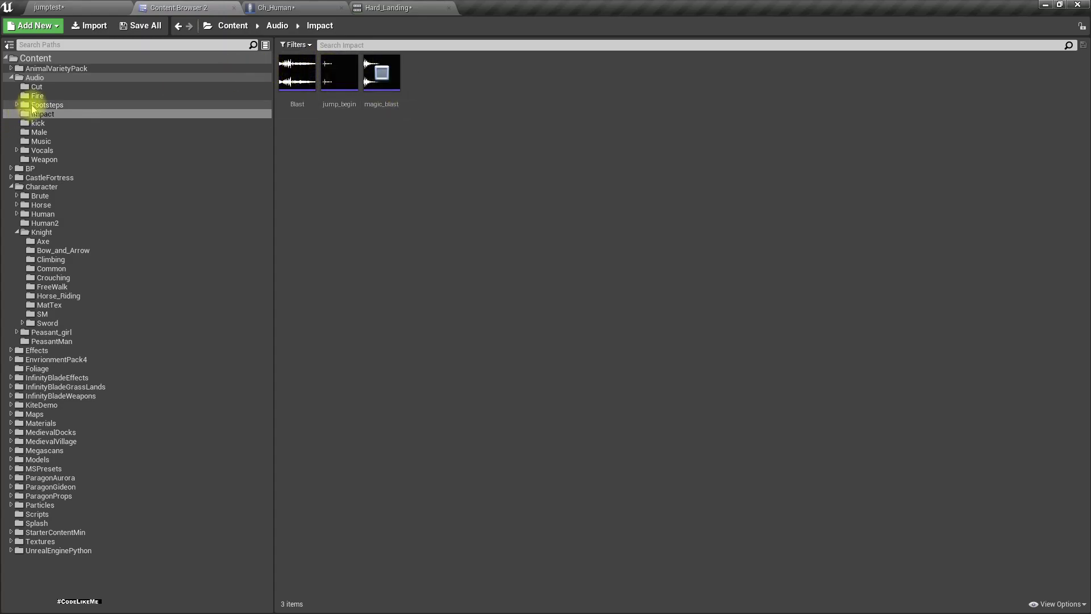
- Open the Audio/Footsteps/Horse_hoof folder in the content browser and audition the wood footstep sounds
click(17, 104)
click(47, 114)
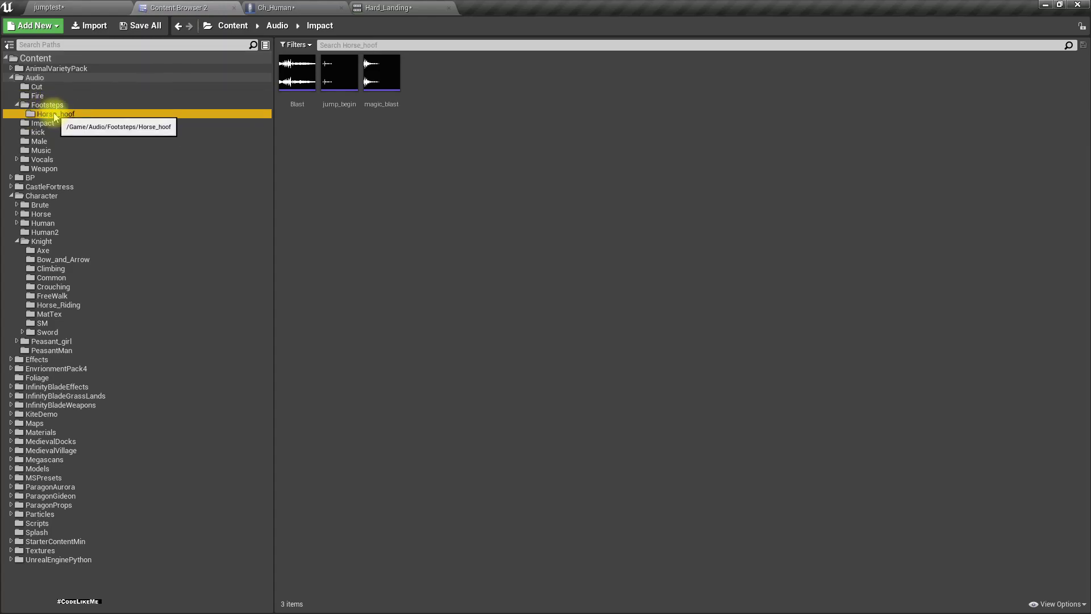
click(297, 73)
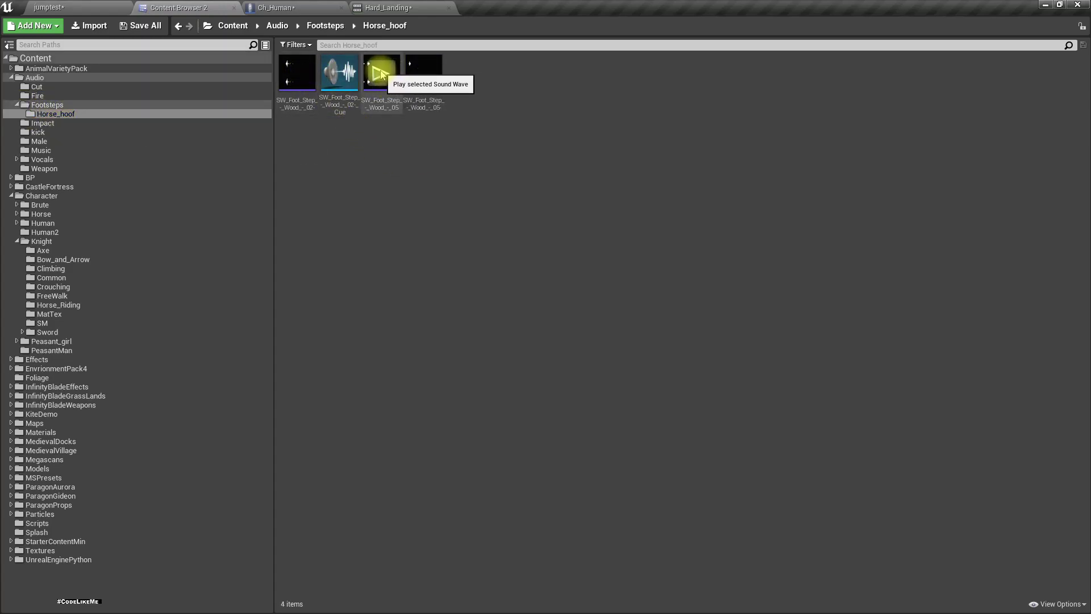
click(381, 73)
click(378, 76)
click(431, 77)
click(295, 73)
click(298, 75)
click(335, 74)
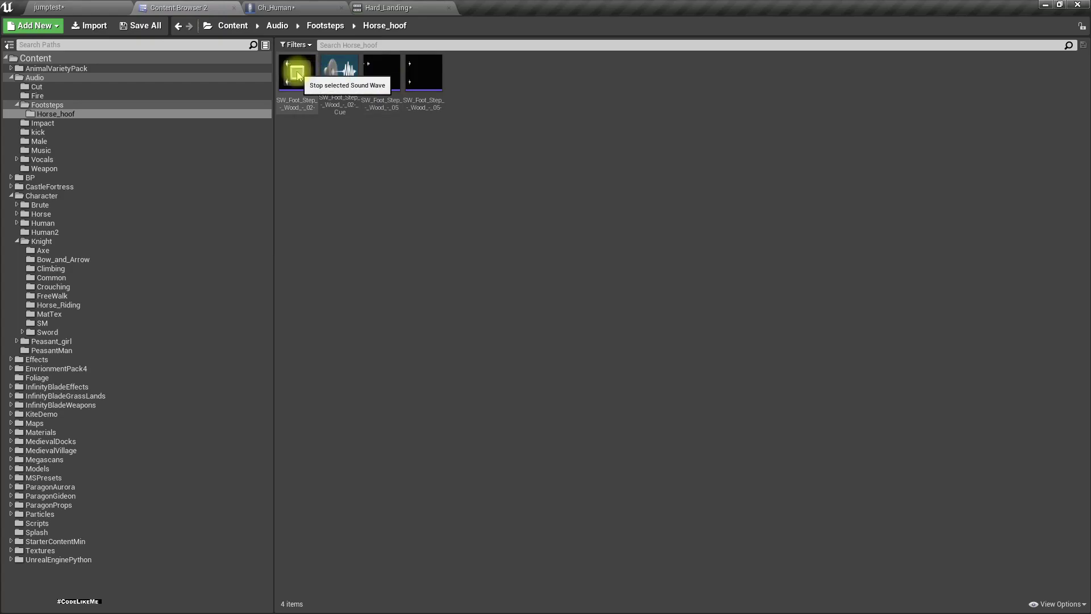
click(425, 76)
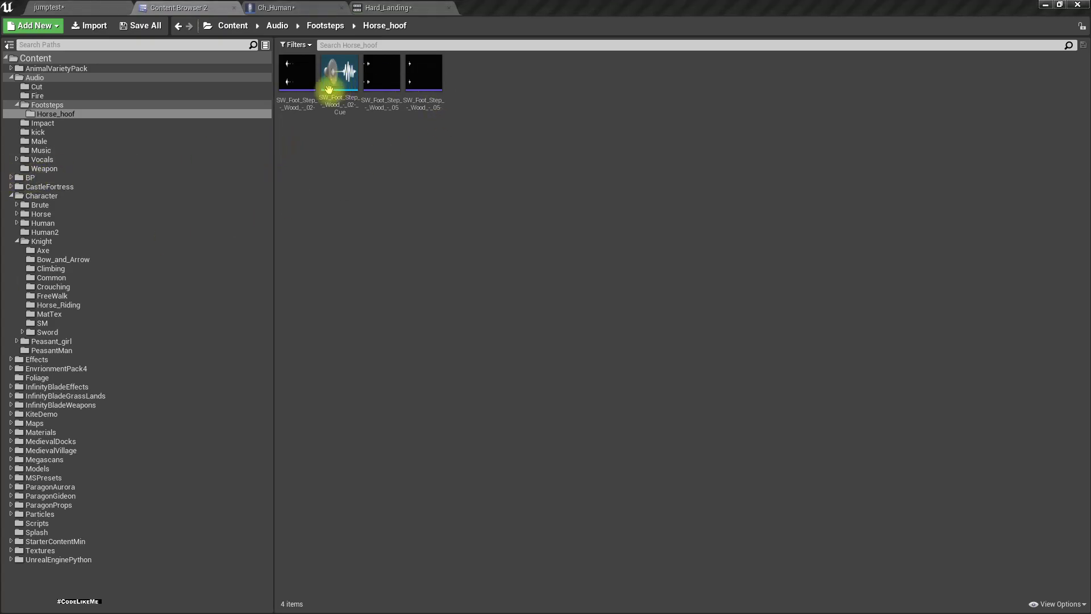
click(294, 103)
- Set the Hard_Landing Play Sound notify's sound to SW_Footstep_Generic03 from the Audio/Footsteps folder
click(424, 81)
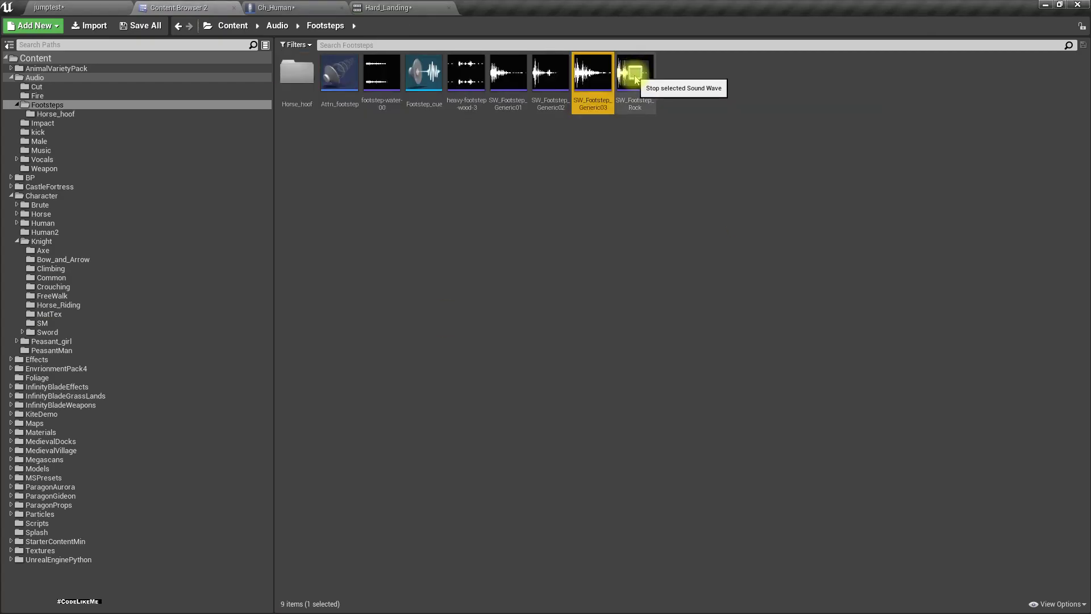
click(591, 80)
drag(591, 83, 912, 155)
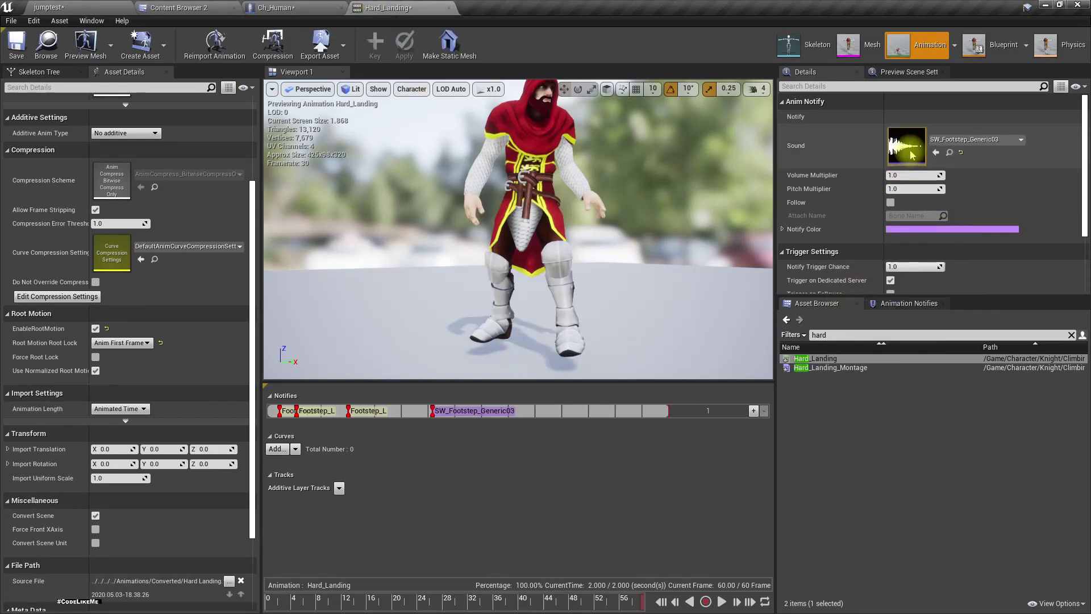
- Delete the first Footstep_L notify, near frame 4, and move the SW_Footstep_Generic03 notify earlier to about frame 22
click(317, 411)
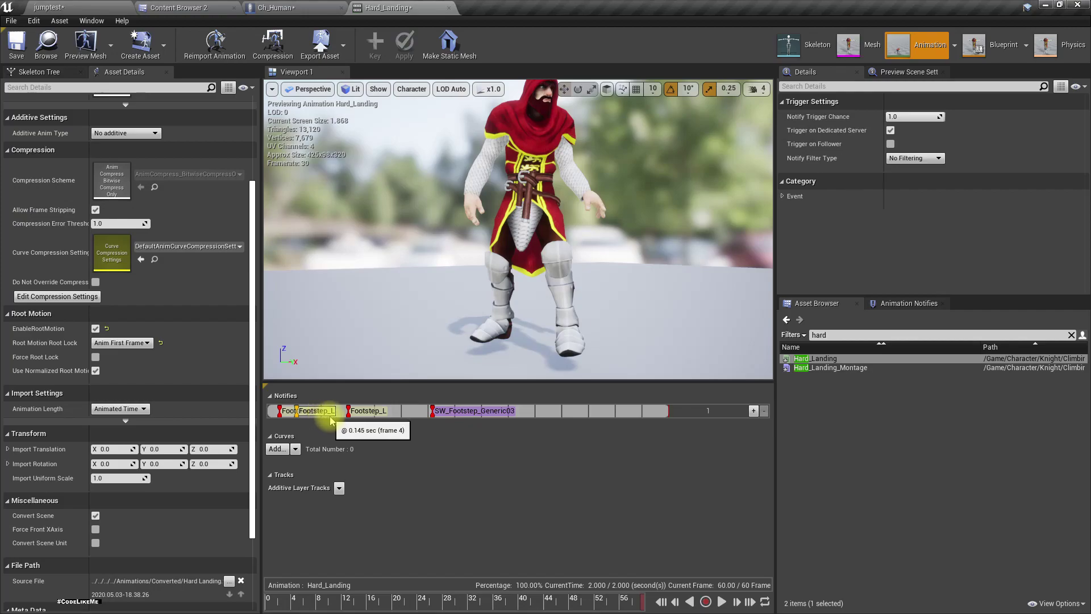
key(Delete)
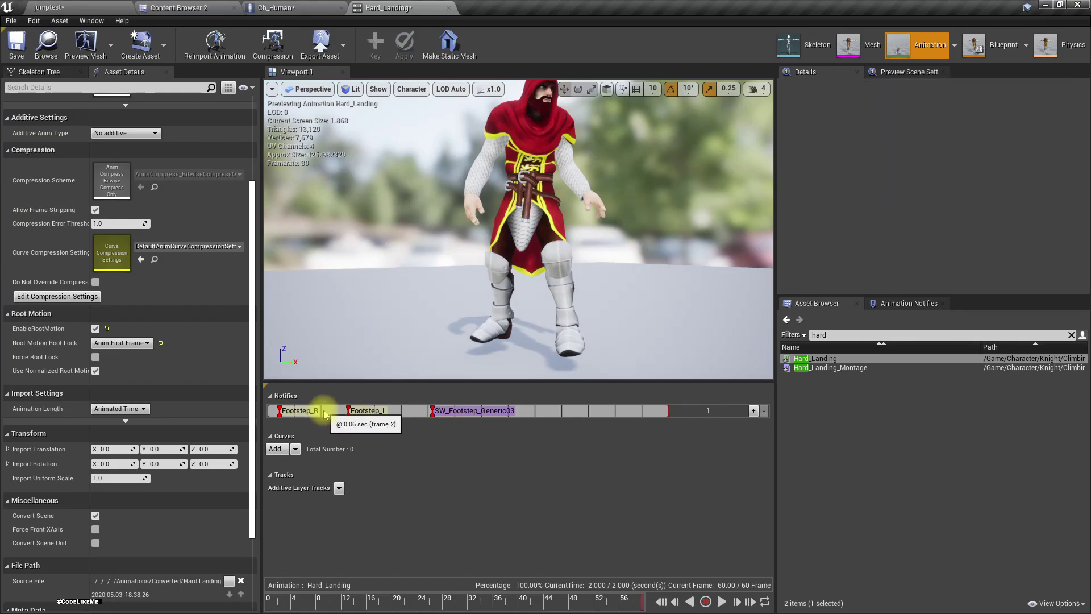
right_click(326, 413)
mouse_move(363, 424)
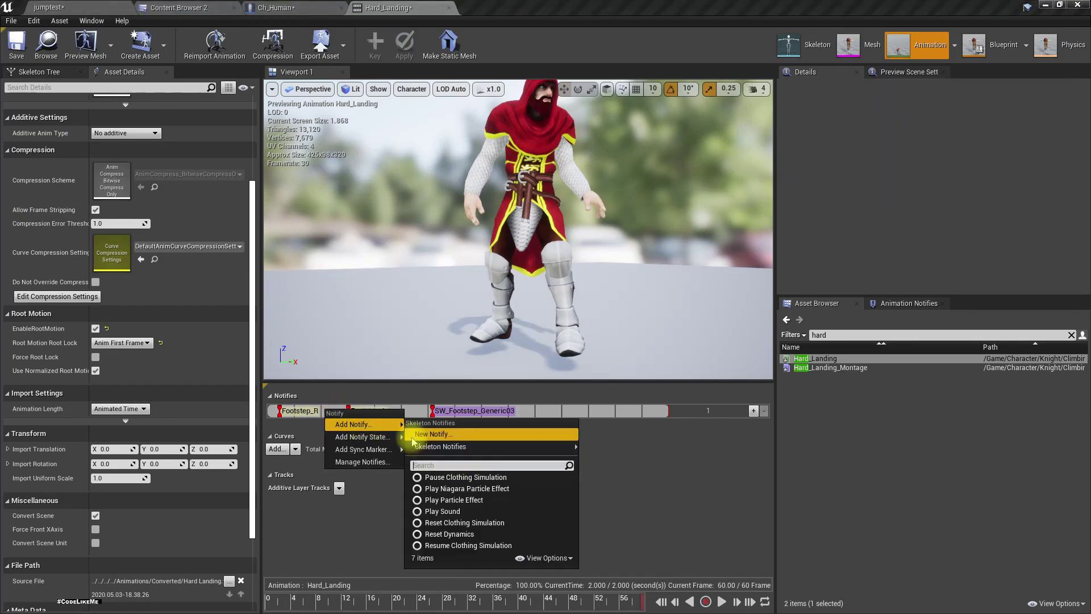
click(444, 409)
drag(444, 410, 429, 408)
- Add a Play Sound notify between Footstep_R and Footstep_L and set its sound to SW_Footstep_Rock
right_click(328, 413)
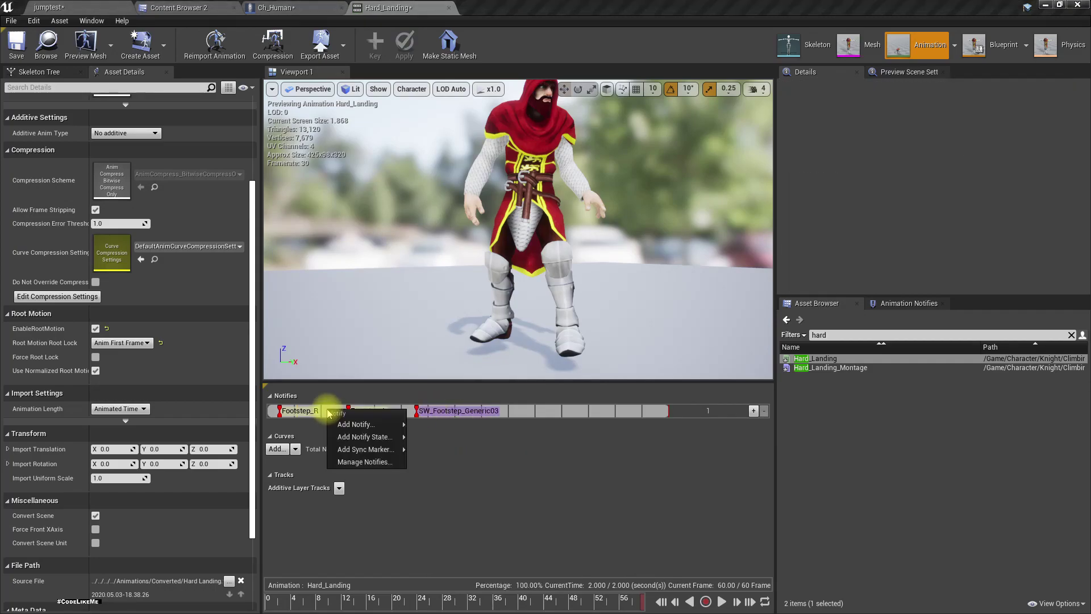
mouse_move(367, 426)
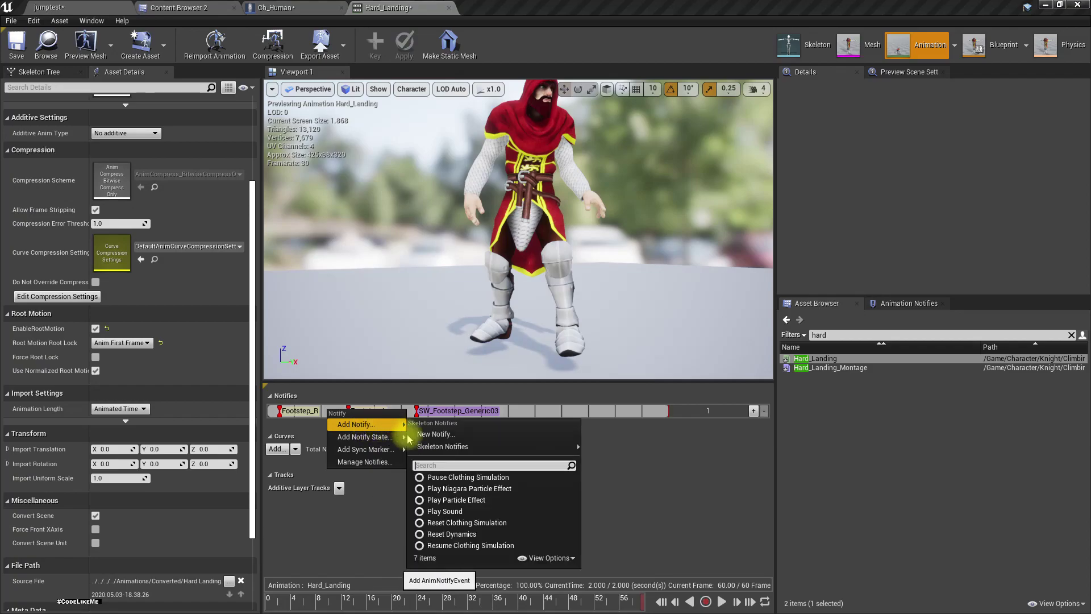
click(441, 506)
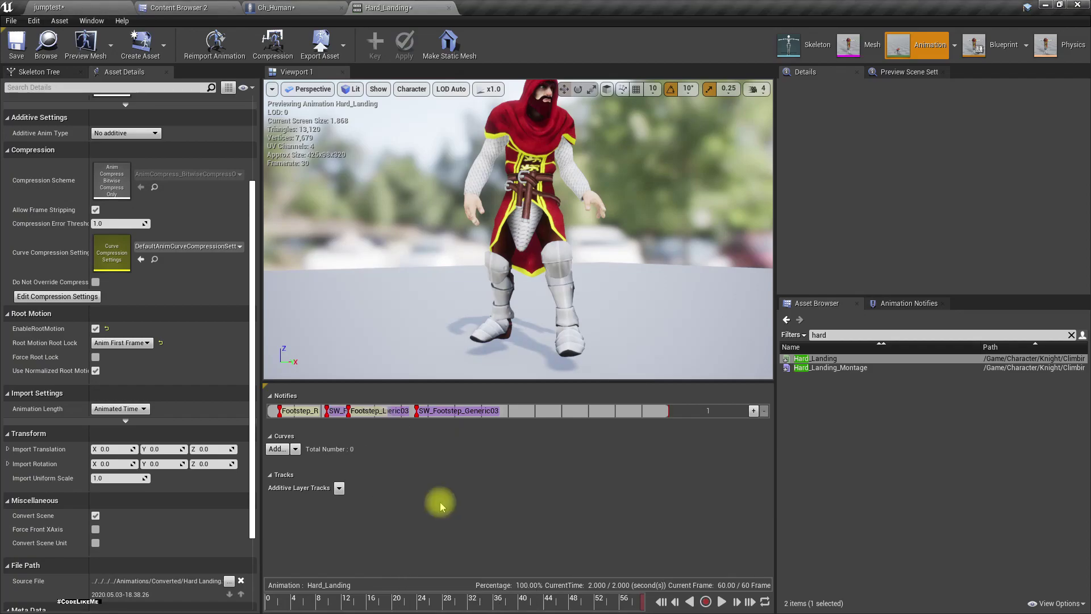
click(342, 410)
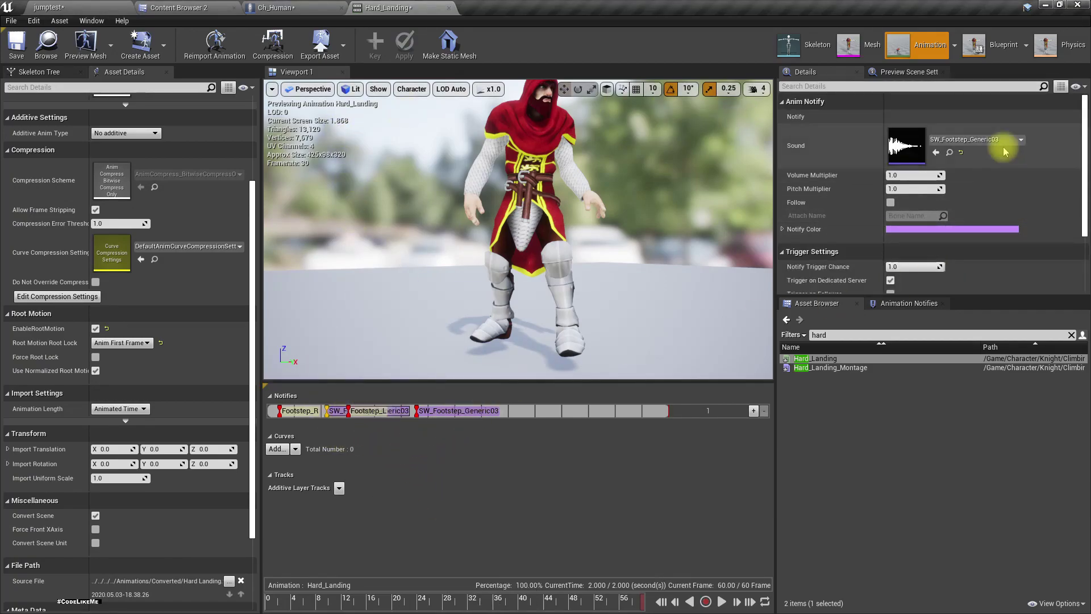
click(949, 152)
mouse_move(632, 79)
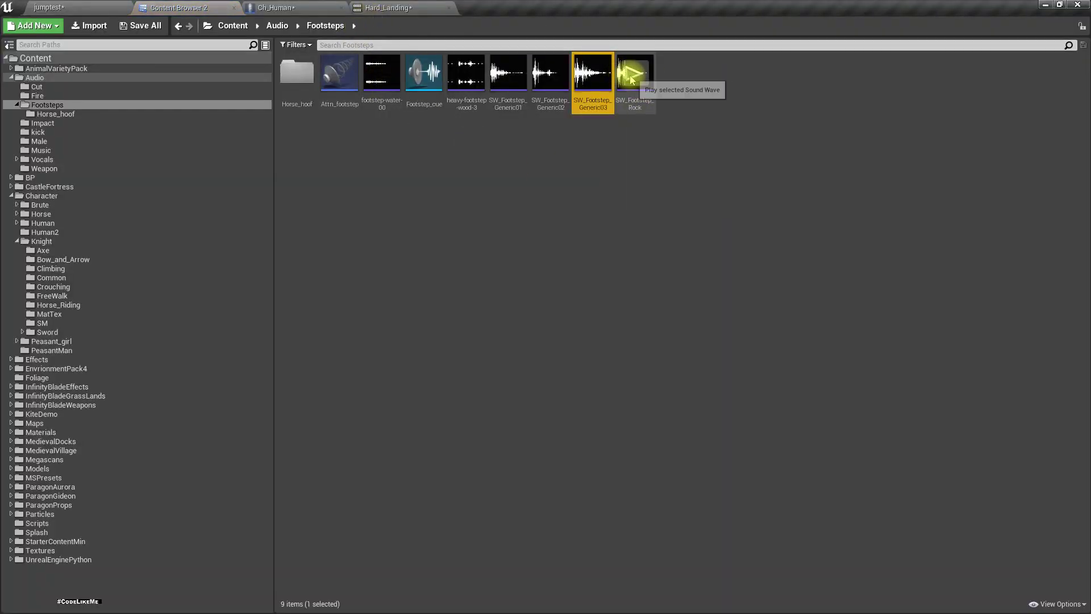
drag(628, 101, 946, 147)
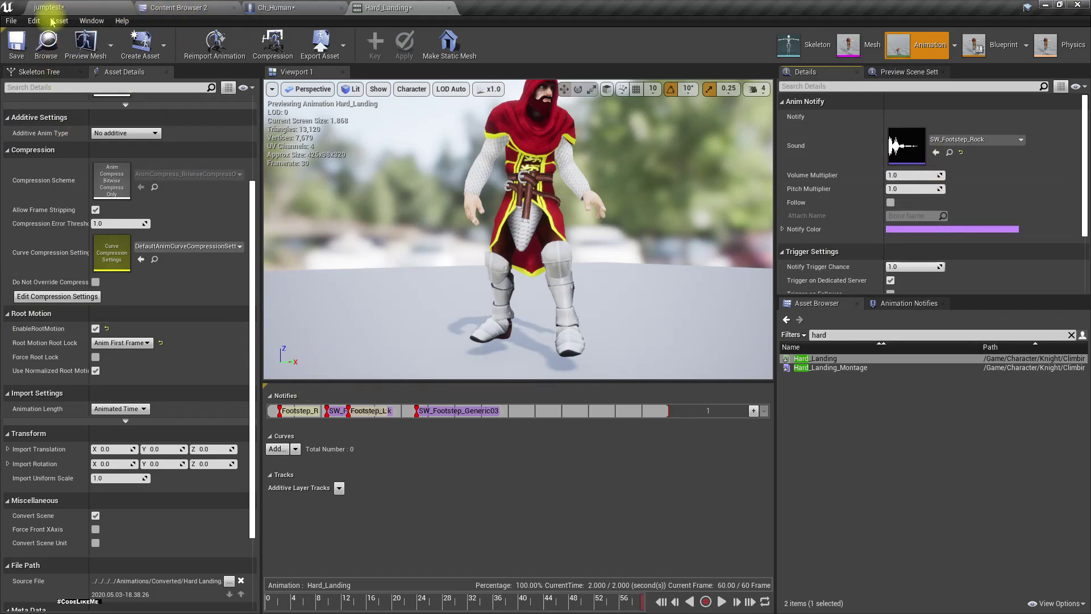
- Save the Hard_Landing animation and play the jumptest level fullscreen, running the character off the ledge to test the landing sounds
click(19, 46)
click(50, 8)
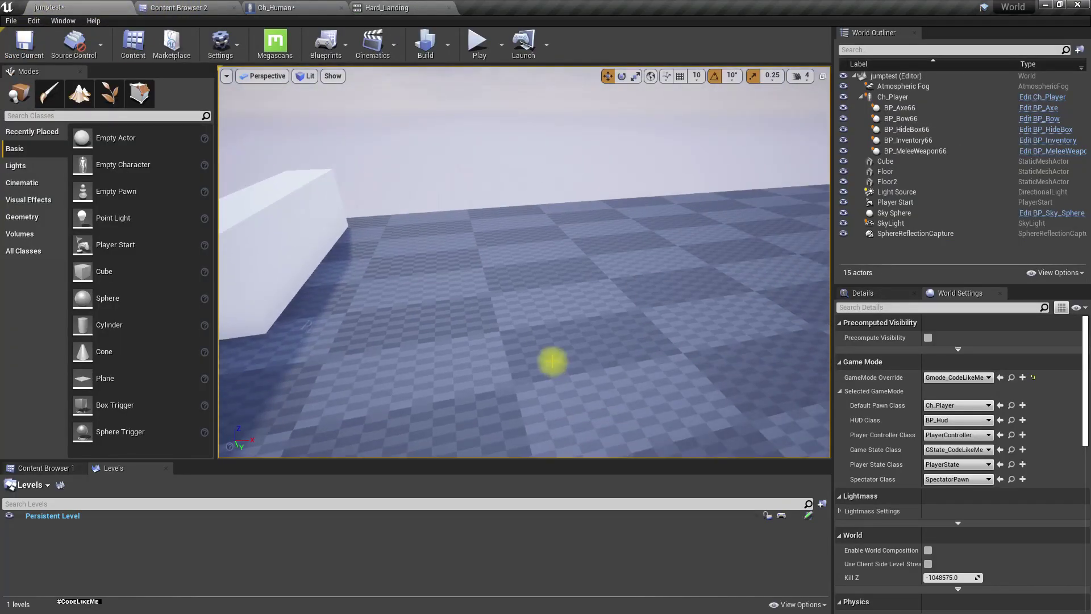
key(F11)
key(alt+p)
key(w)
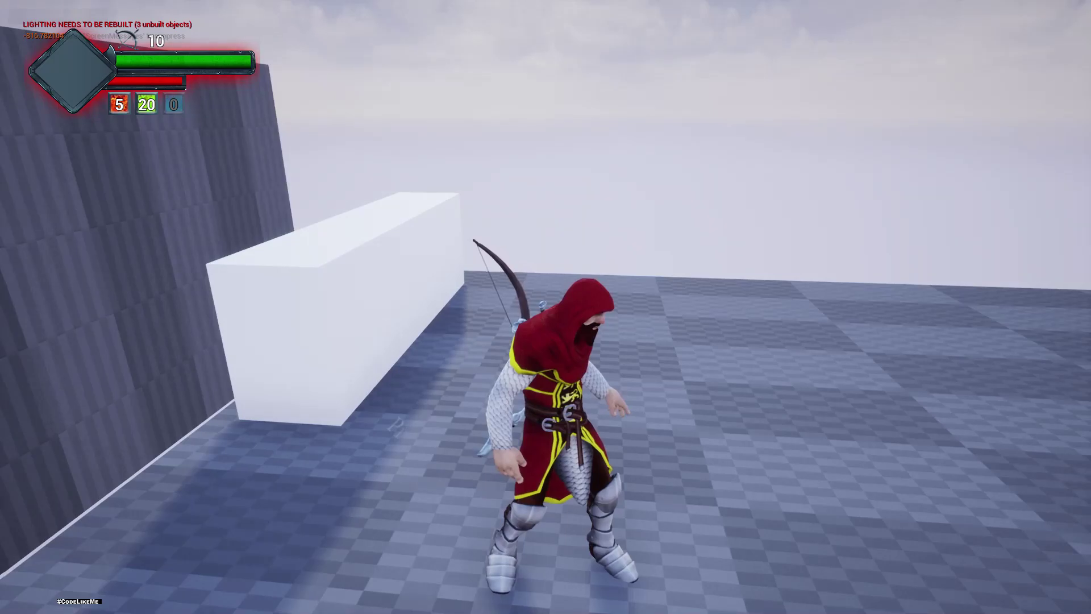
key(shift+F1)
key(Escape)
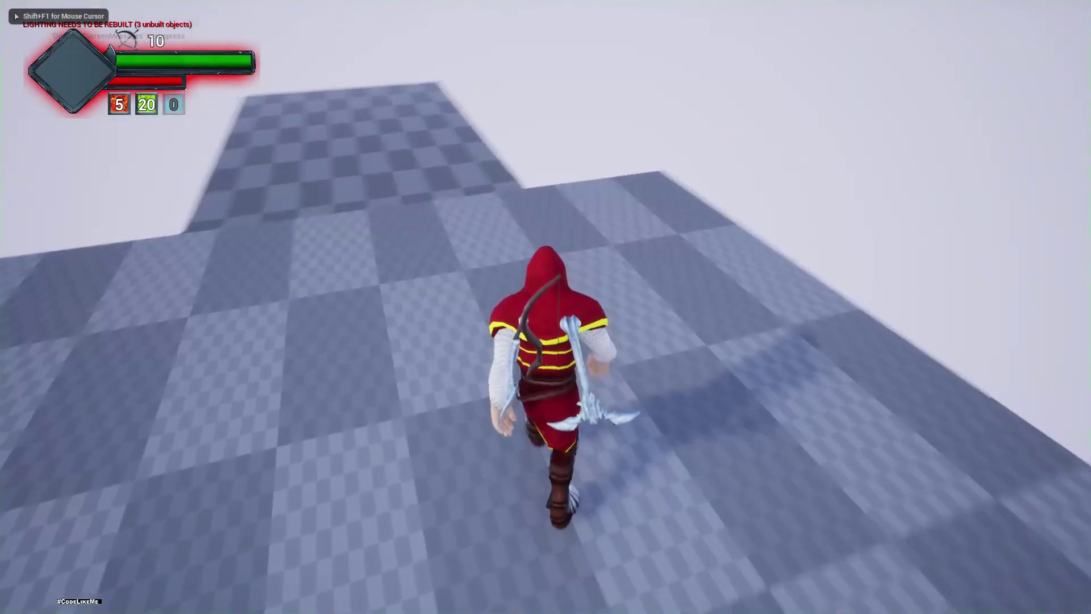
- Play the level two more times, running and jumping the character off the ledge to listen to the landing sounds again
key(w)
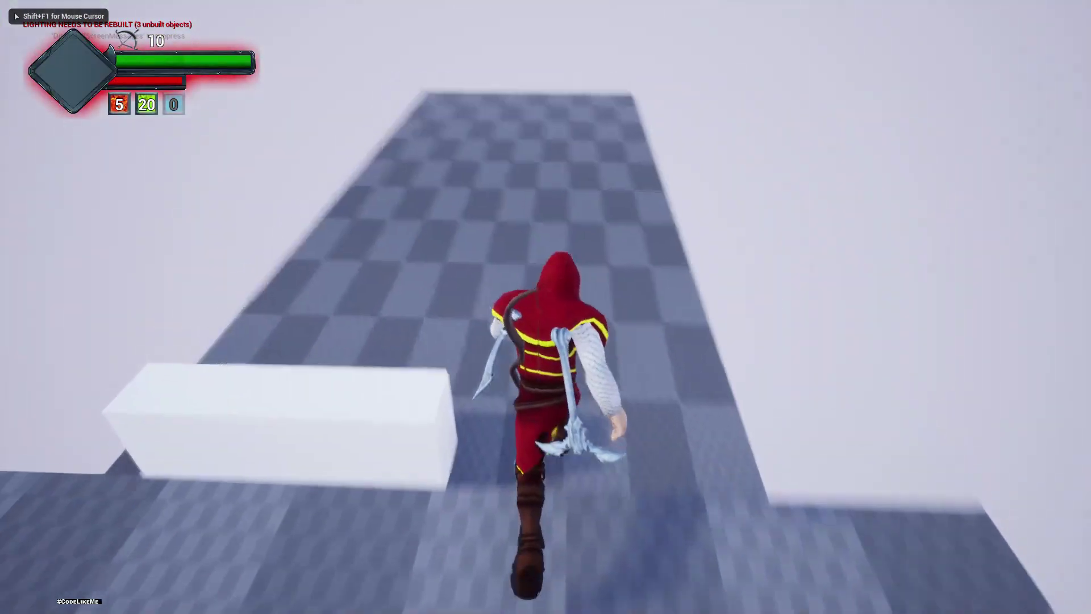
key(space)
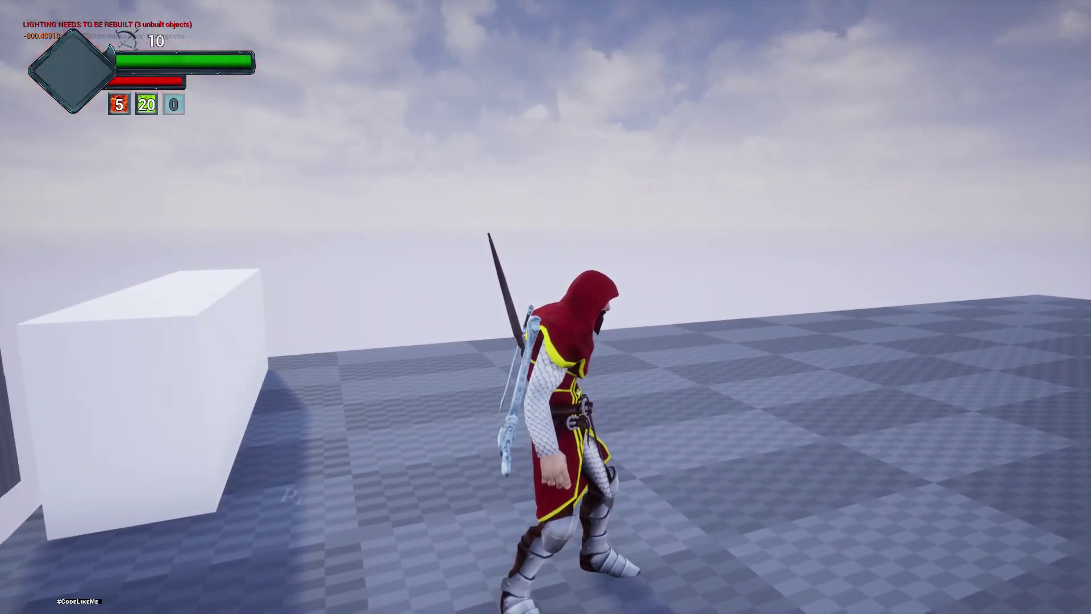
key(Escape)
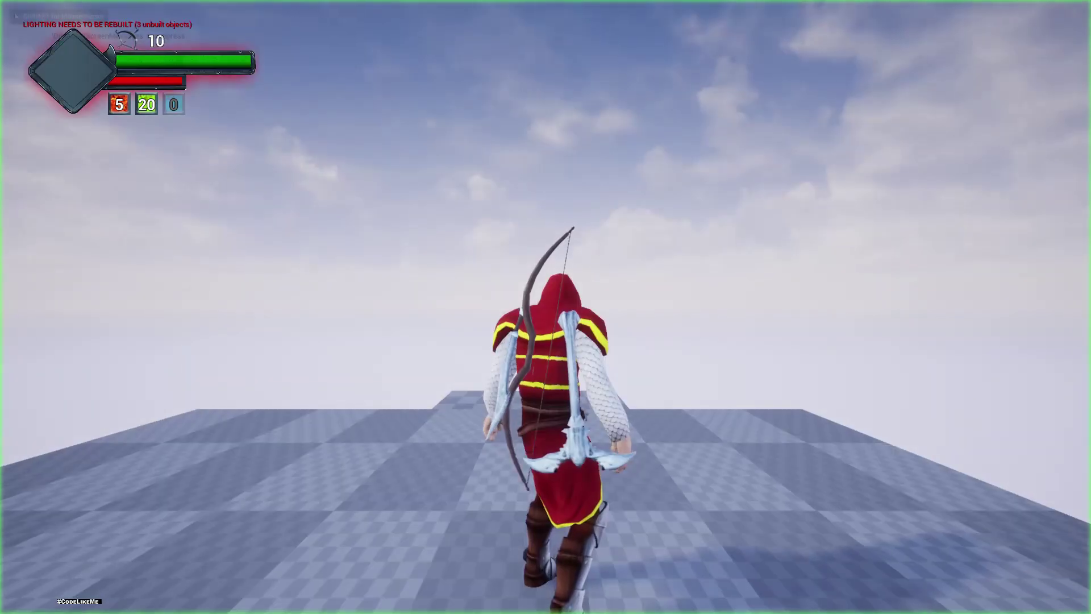
key(w)
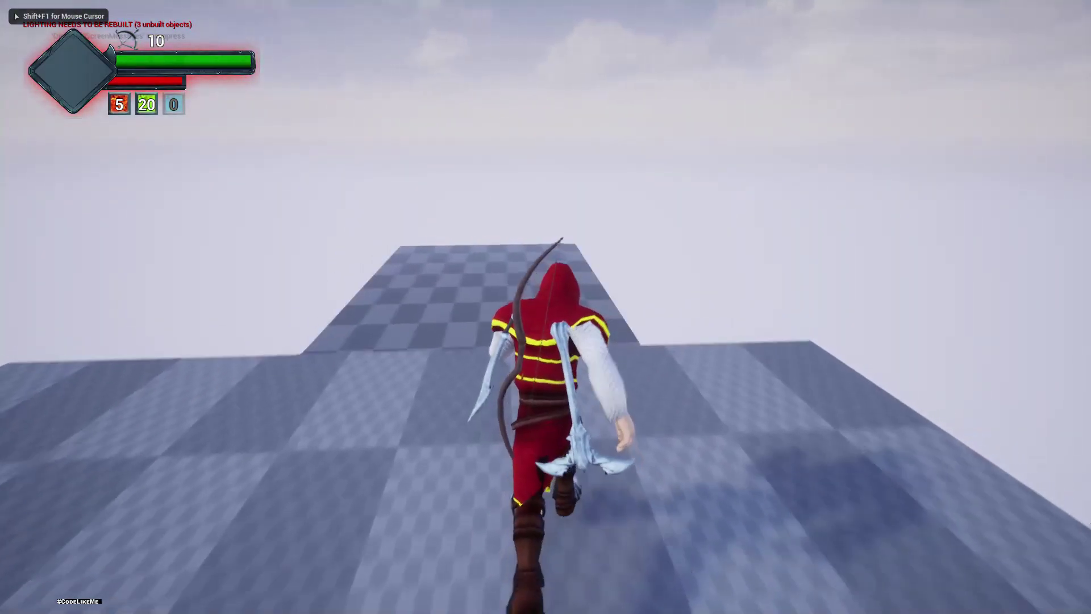
key(space)
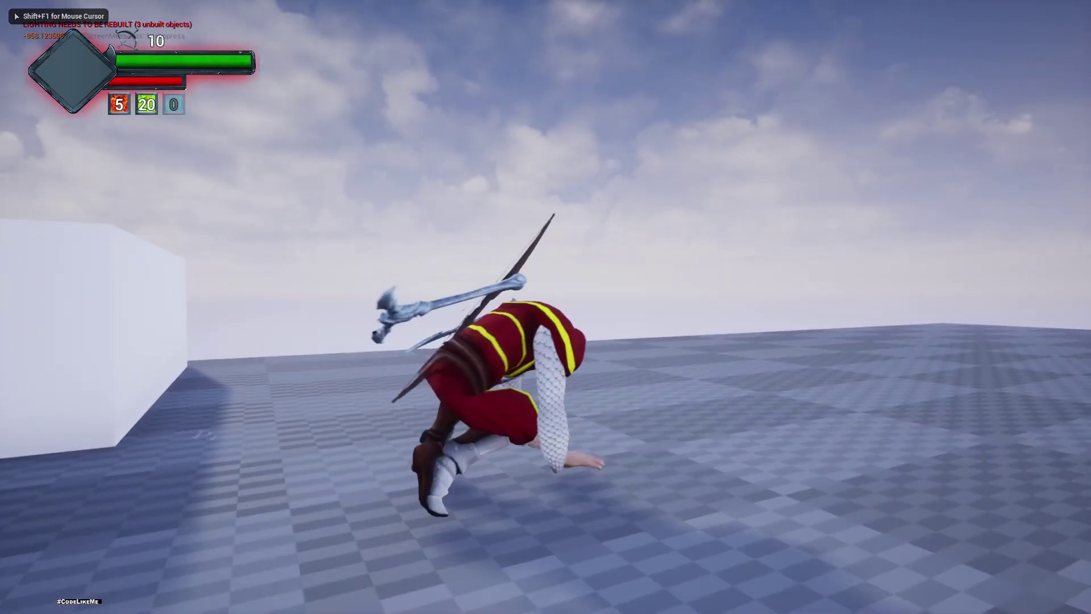
key(Escape)
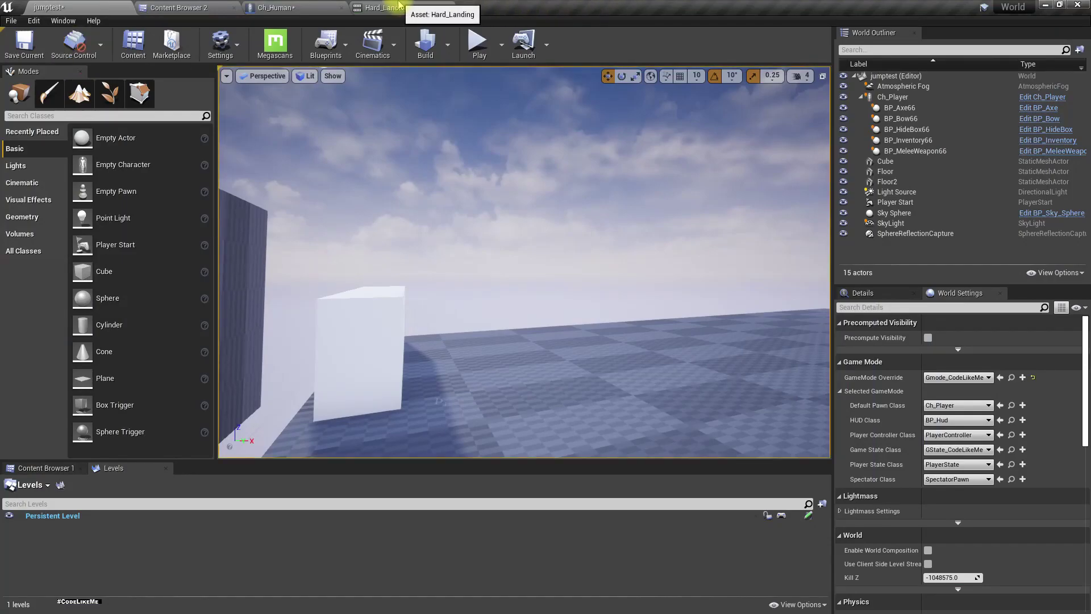
- Delete the SW_Footstep_Generic03 notify from the Hard_Landing animation
click(399, 7)
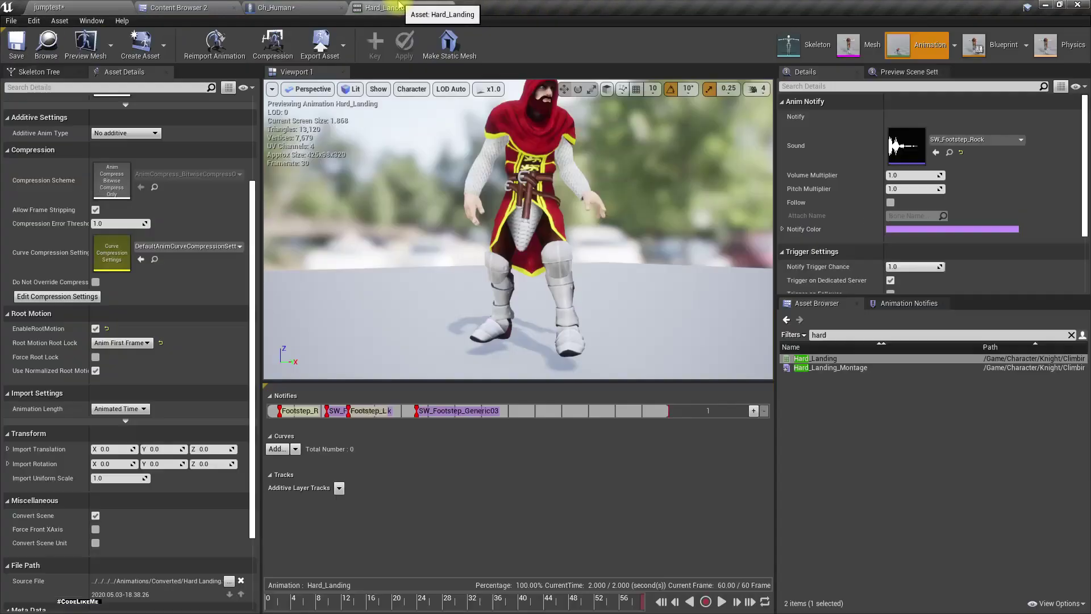
click(443, 414)
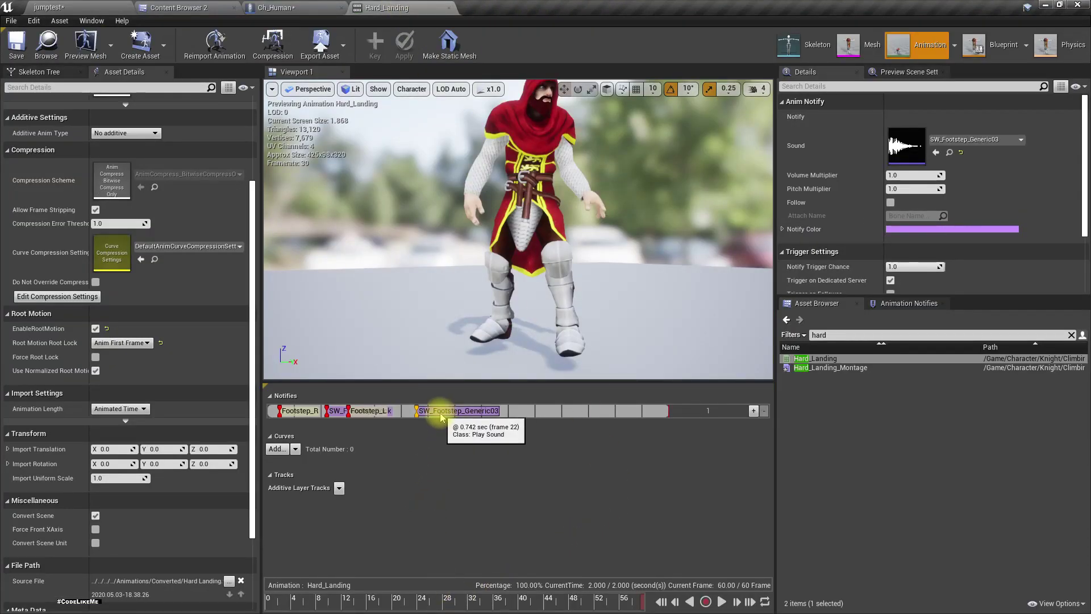
key(Delete)
- Move the SW_Footstep_Rock notify to the start of the notify track and shift Footstep_L earlier, close behind Footstep_R
drag(339, 416, 286, 418)
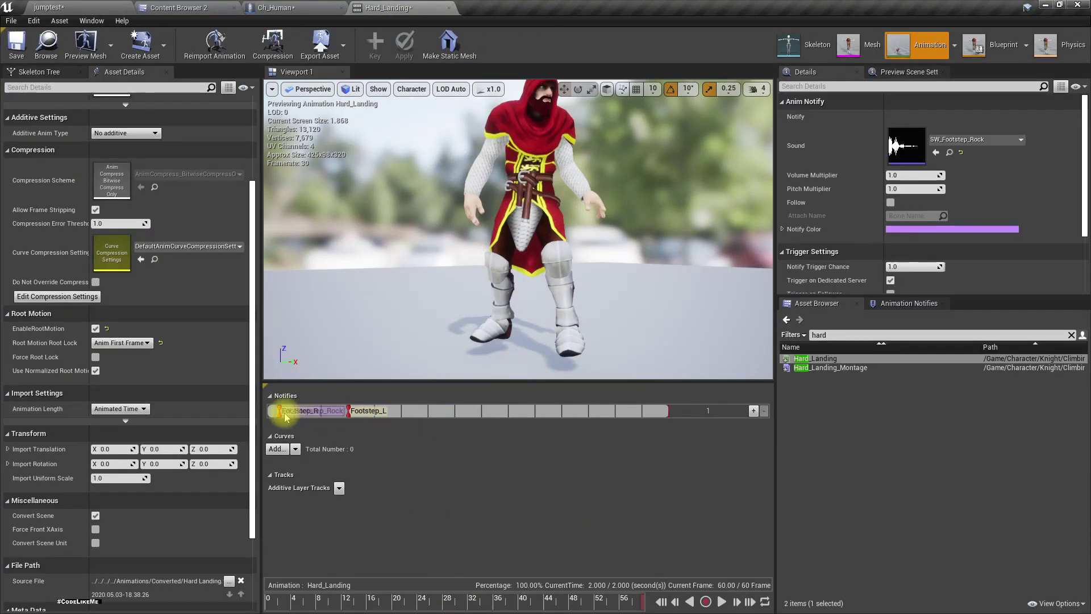
click(330, 430)
click(293, 415)
click(380, 419)
drag(374, 414, 340, 413)
- Play the jumptest level fullscreen and run off the ledge to test the retimed landing notifies
click(107, 8)
right_drag(431, 256, 430, 256)
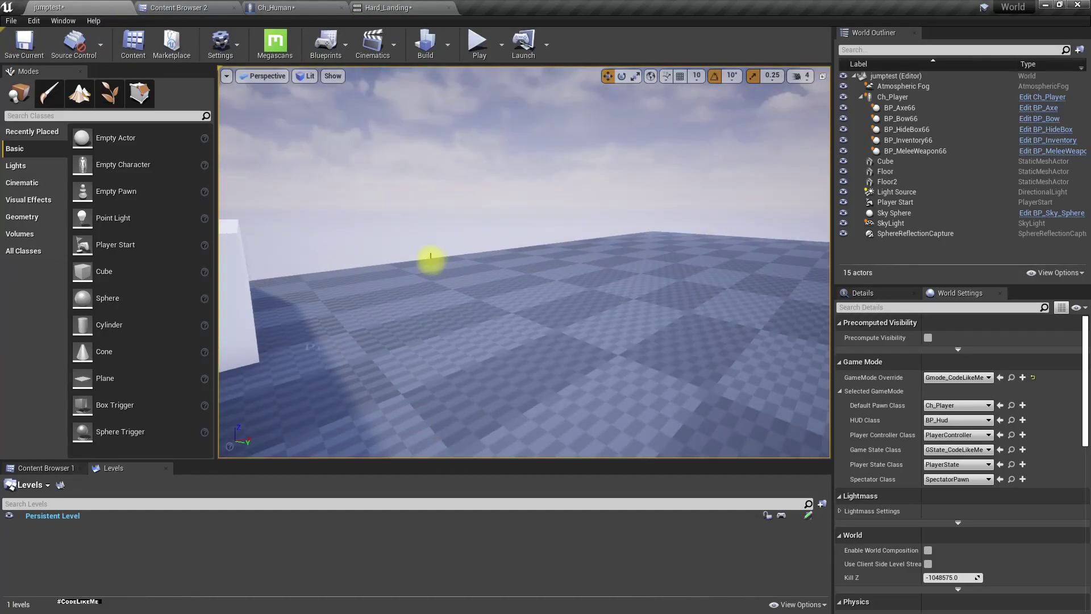
key(F11)
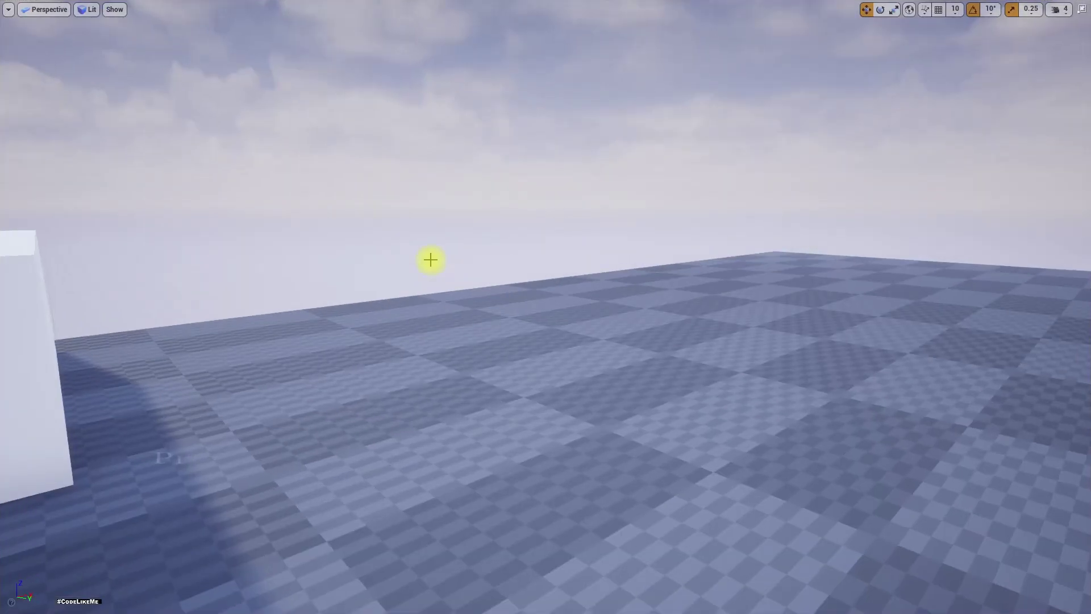
key(alt+p)
key(w)
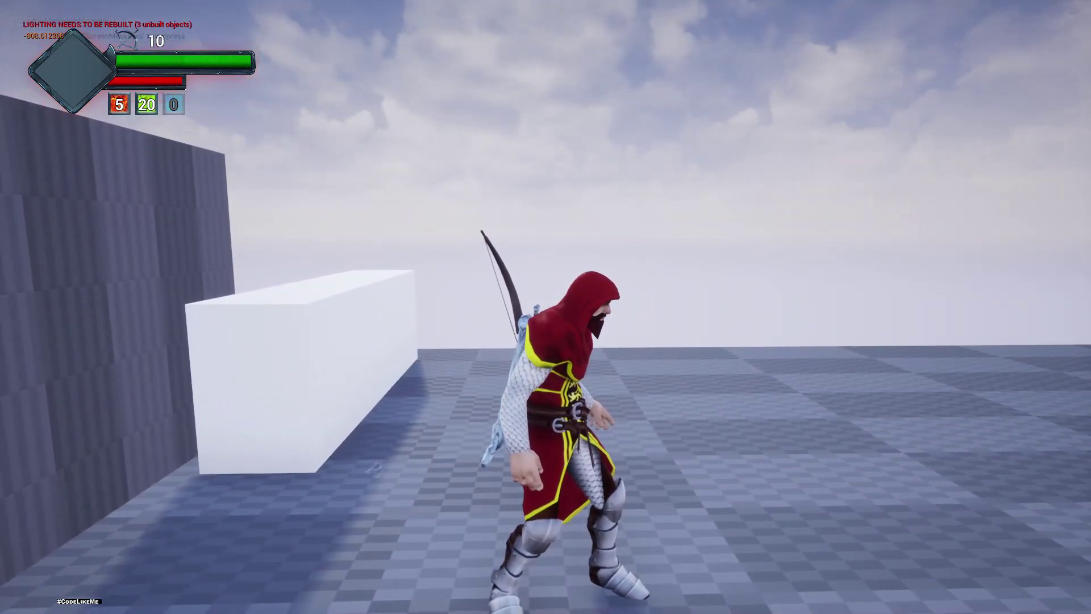
key(Escape)
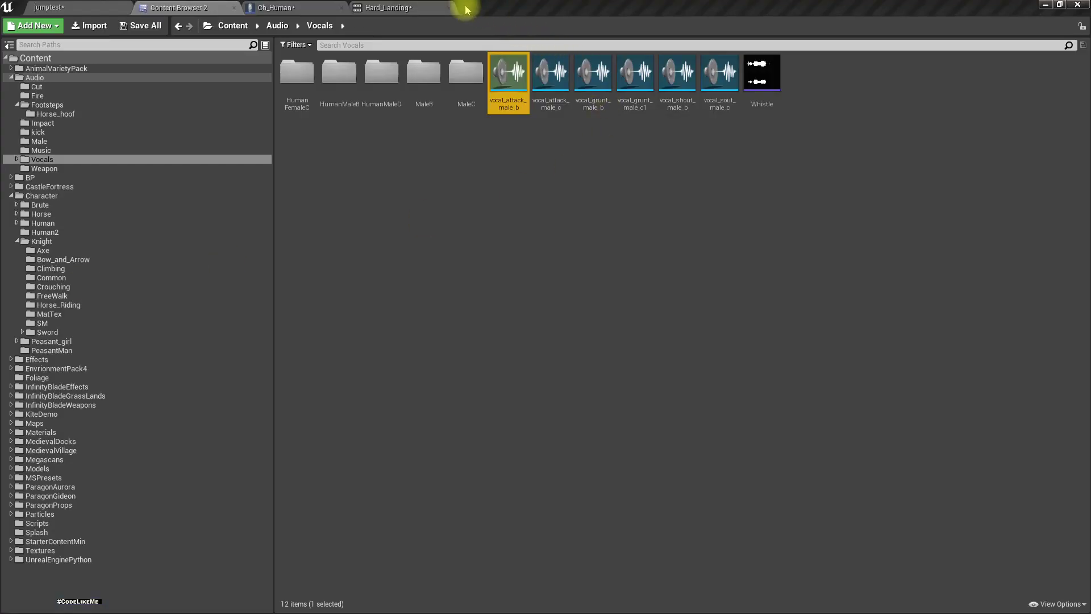
- Add a Play Sound notify with the vocal_attack_male_b sound after Footstep_L in the Hard_Landing animation
click(464, 9)
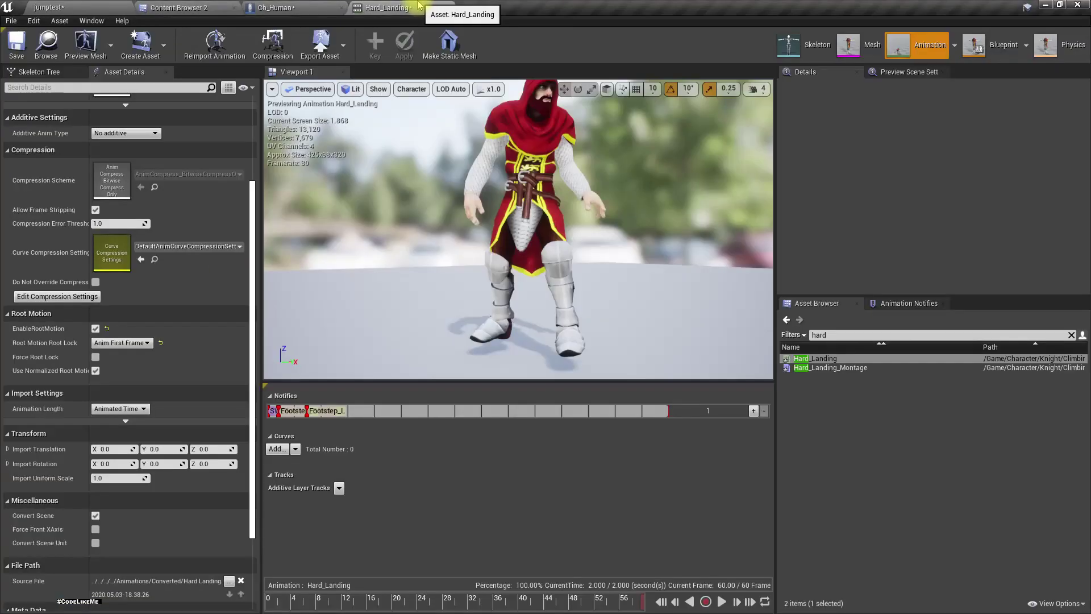
right_click(299, 417)
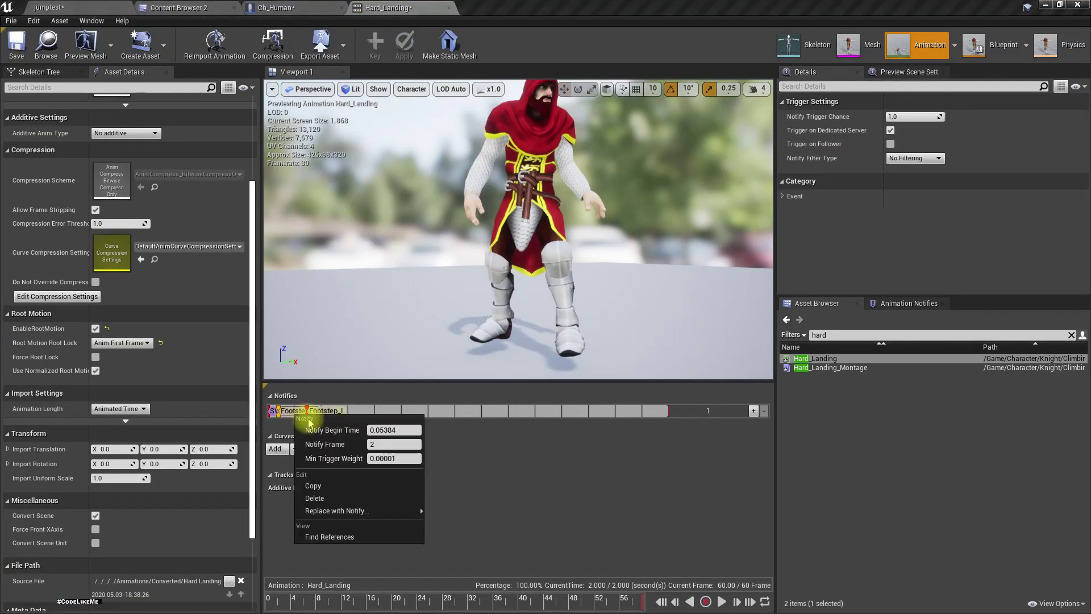
click(413, 389)
right_click(384, 412)
mouse_move(412, 422)
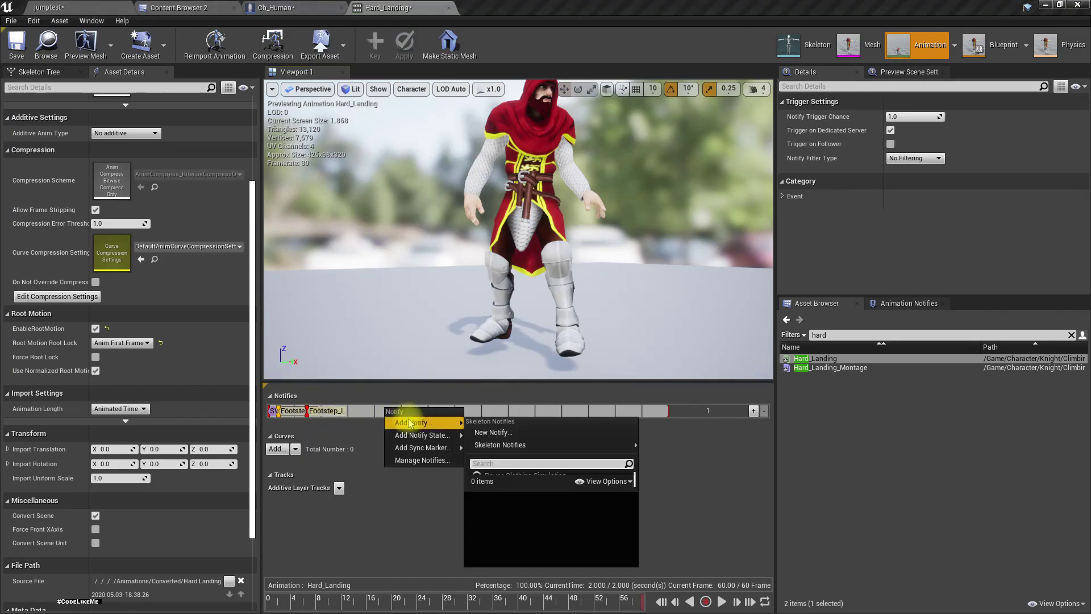
click(518, 511)
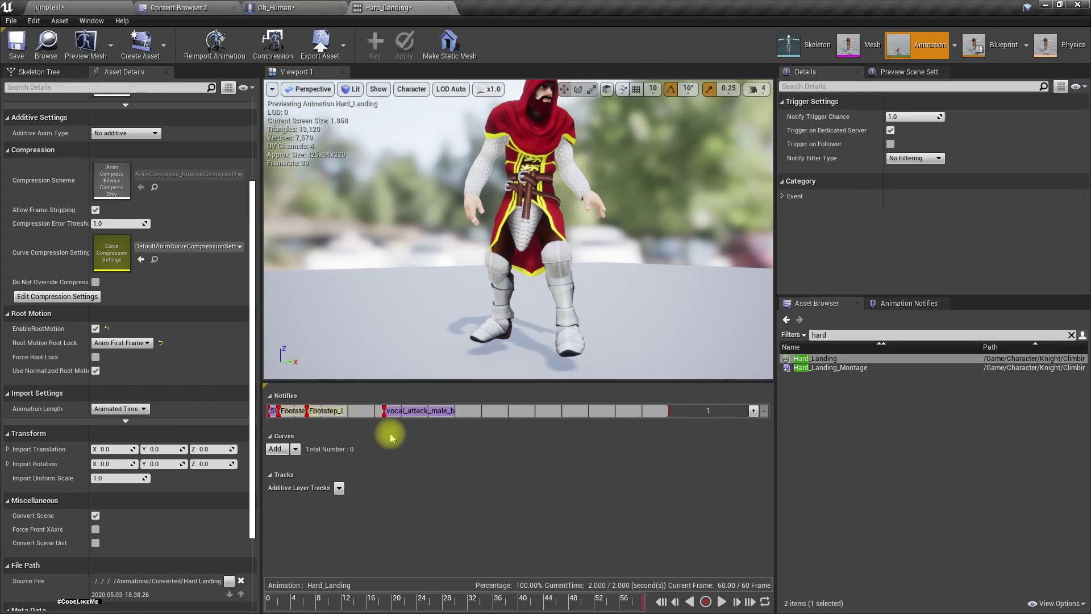
- Move the vocal_attack_male_b notify between Footstep_R and Footstep_L, and play the jumptest level fullscreen to test its timing on a hard landing
drag(416, 418, 316, 411)
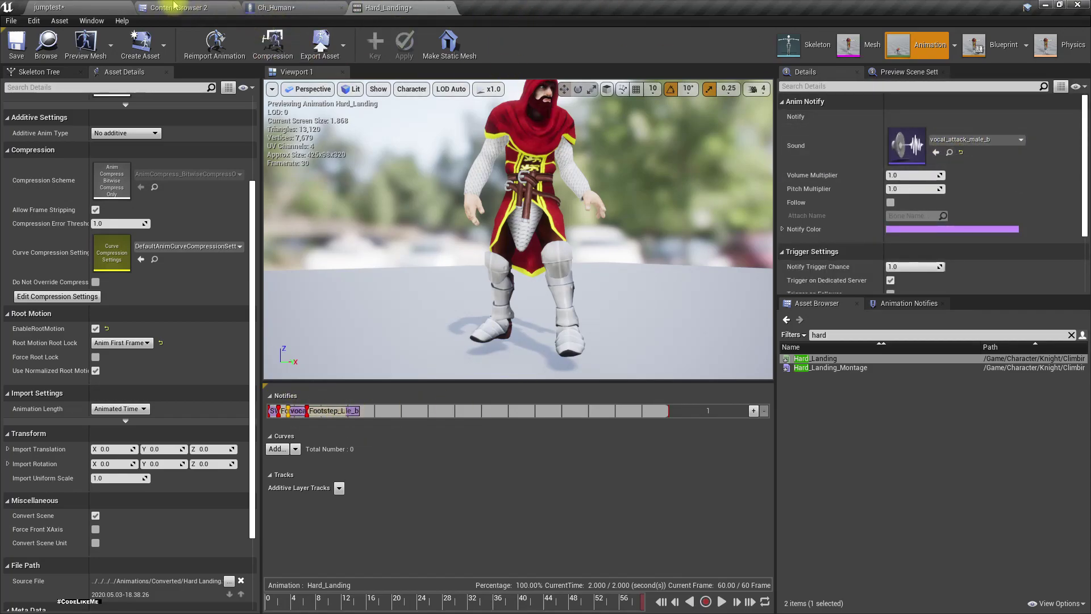
click(57, 7)
key(F11)
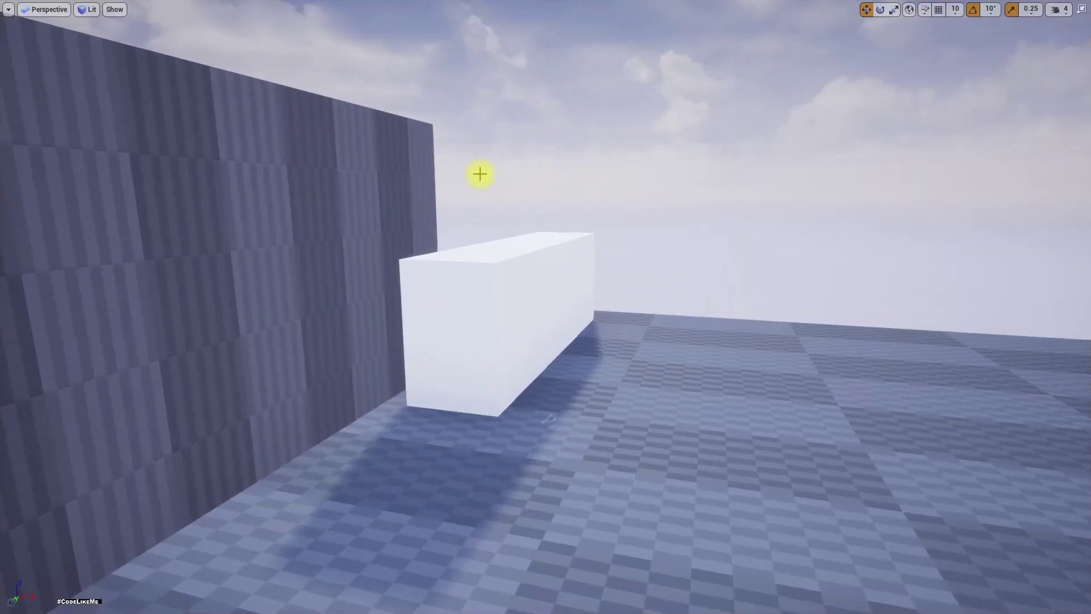
key(alt+p)
key(w)
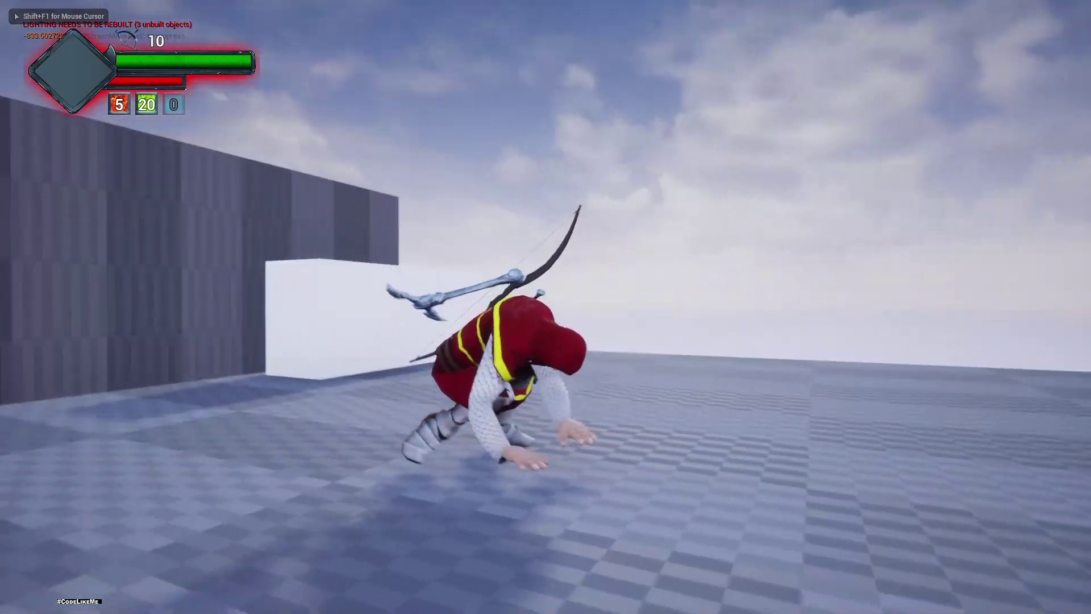
key(Escape)
- Replay the jumptest level twice, running the character off the ledge to recheck the landing animation and its sounds
key(alt+p)
key(w)
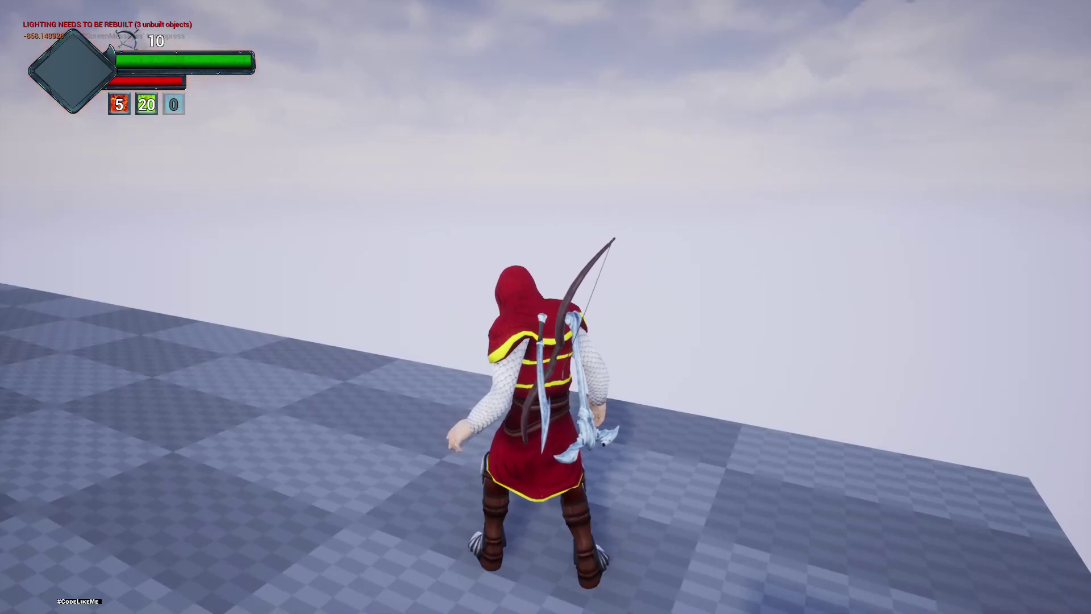
key(Escape)
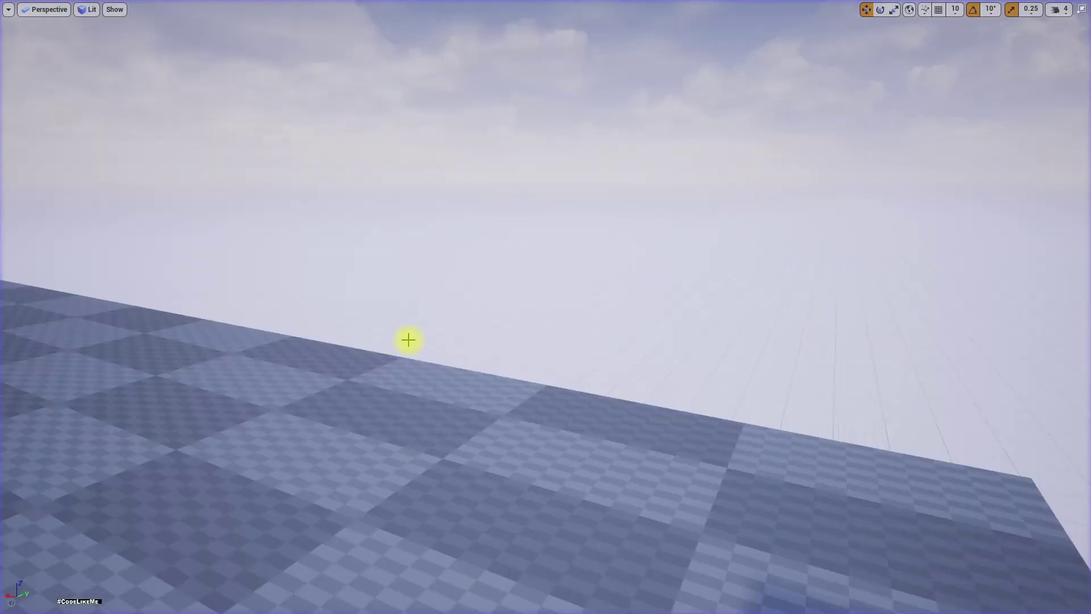
key(alt+p)
key(w)
key(w)
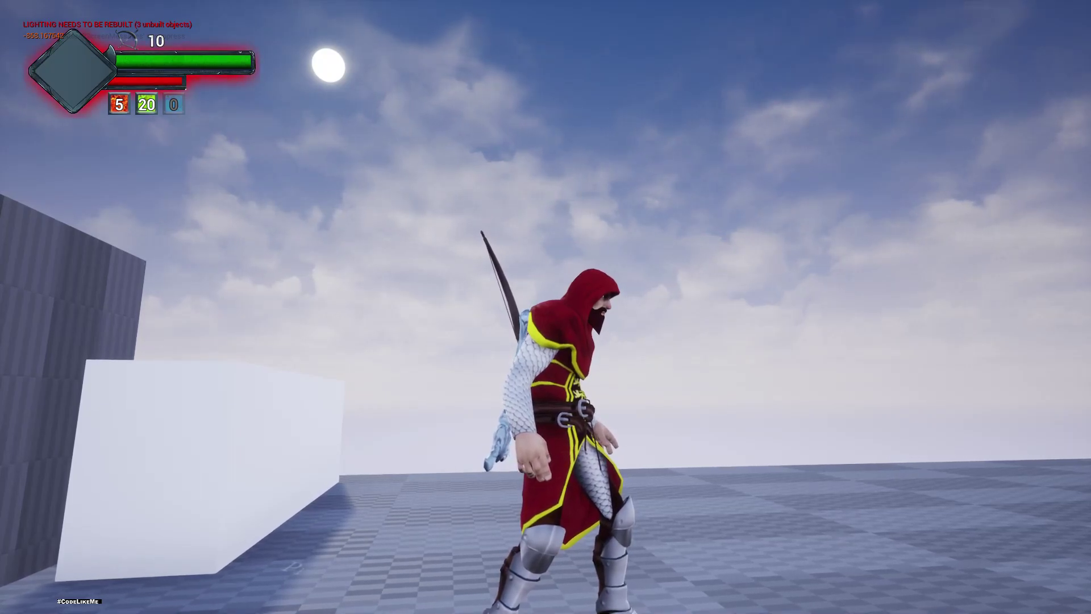
key(Escape)
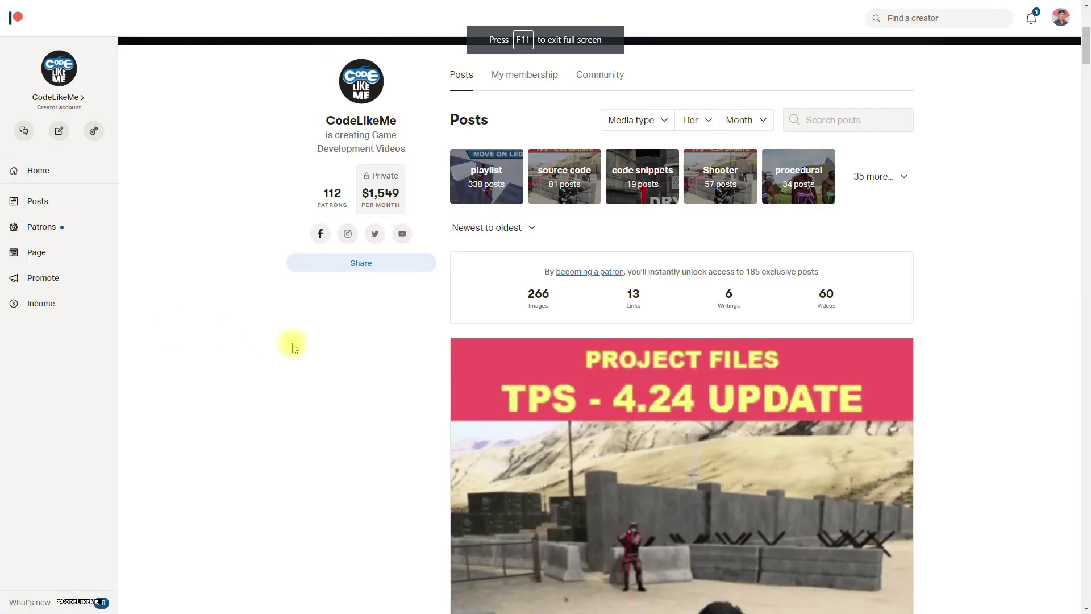
- Browse the posts on the CodeLikeMe Patreon page in the browser, returning to the TPS 4.24 project files post
scroll(292, 344, down, 6)
scroll(303, 355, down, 13)
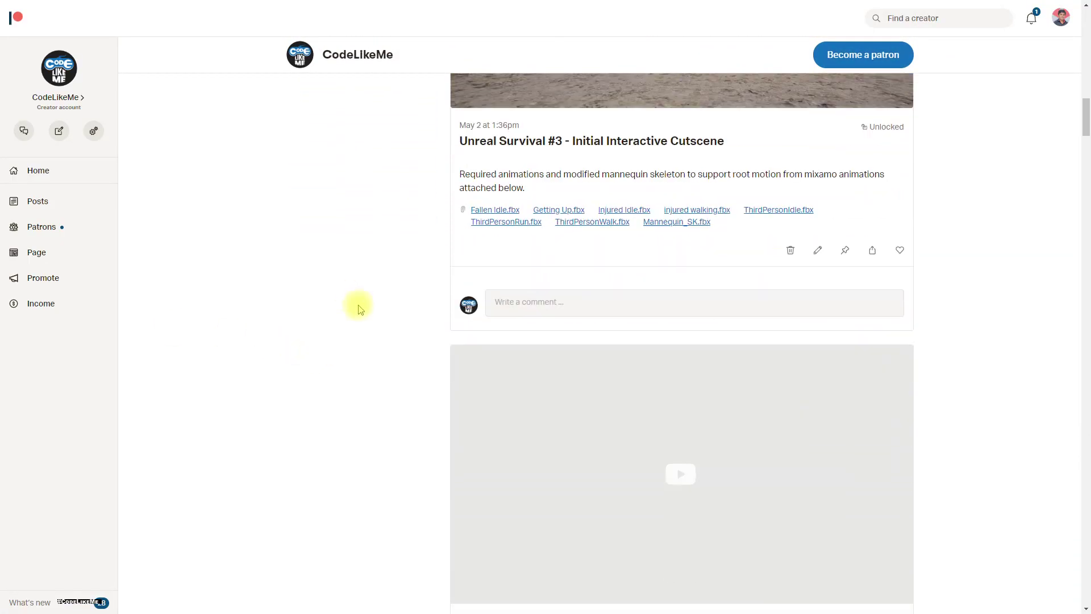
scroll(362, 300, down, 13)
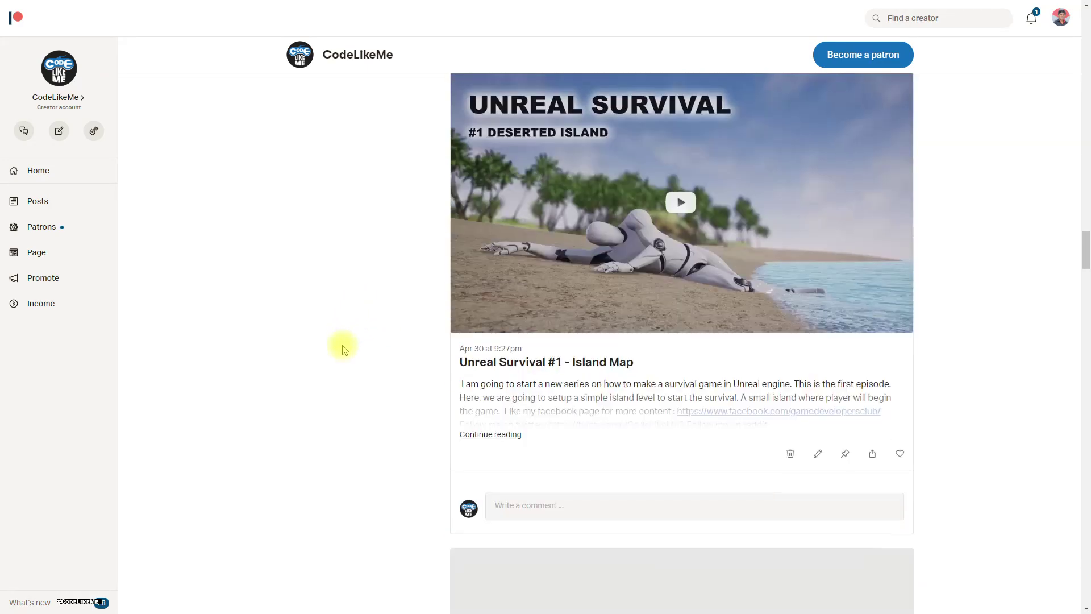
right_click(342, 348)
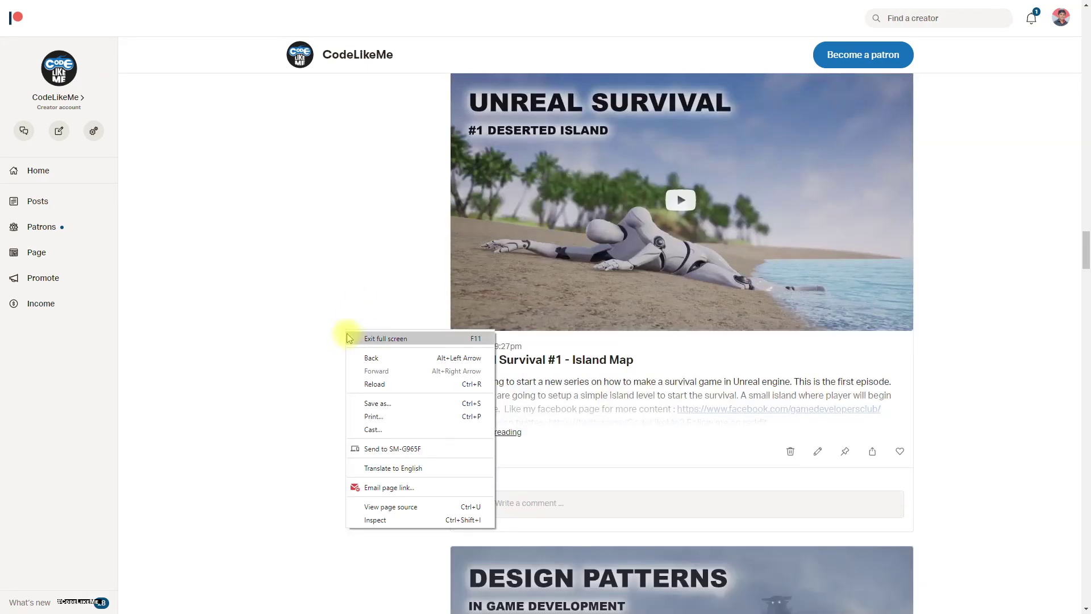
scroll(291, 287, up, 1)
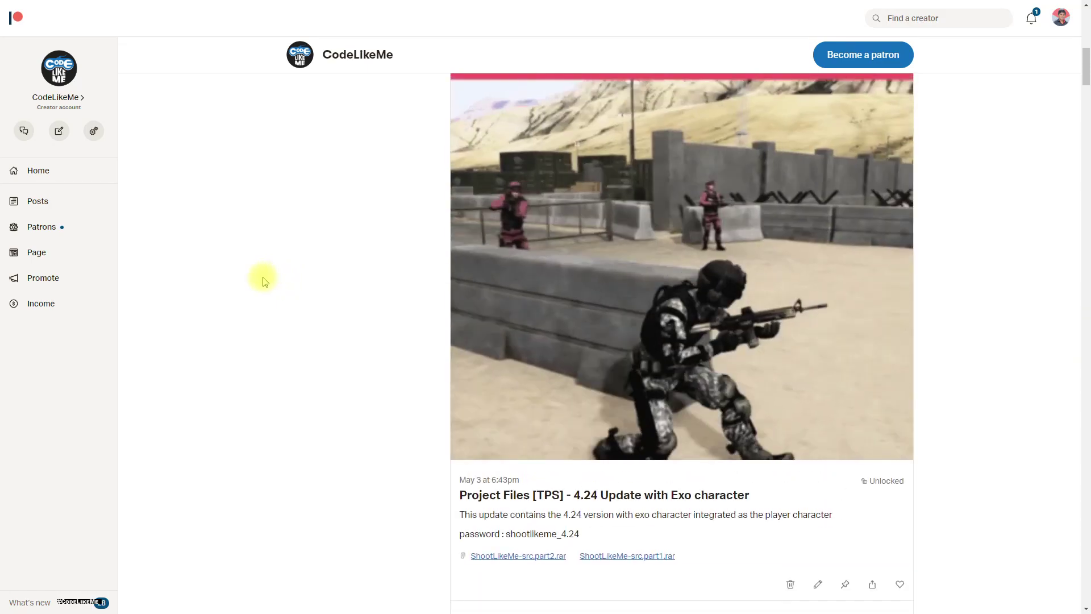
scroll(263, 281, up, 3)
scroll(408, 262, down, 3)
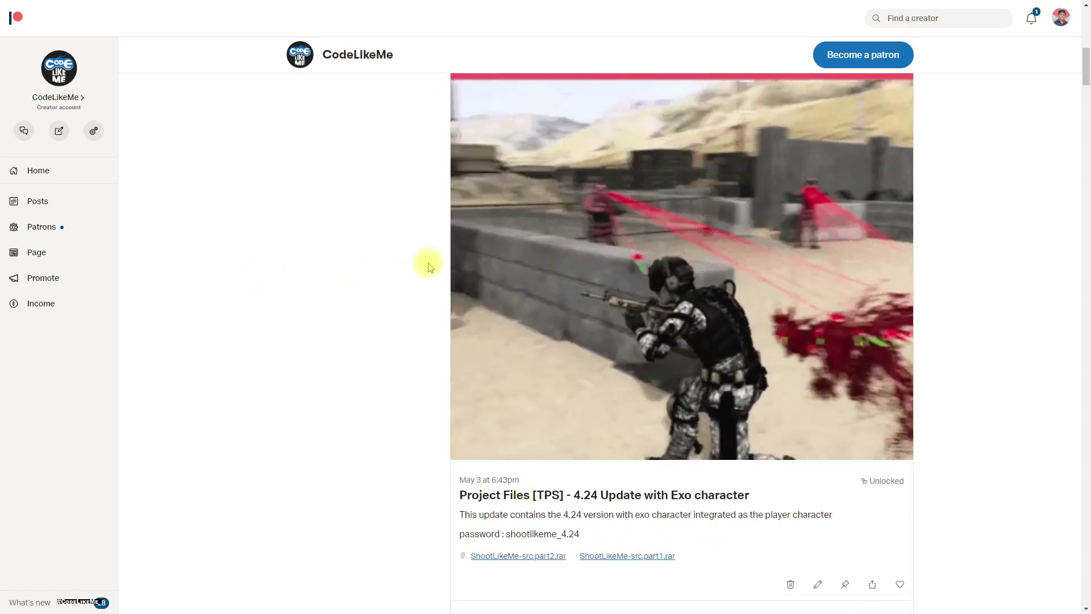
scroll(609, 215, up, 3)
scroll(400, 259, down, 1)
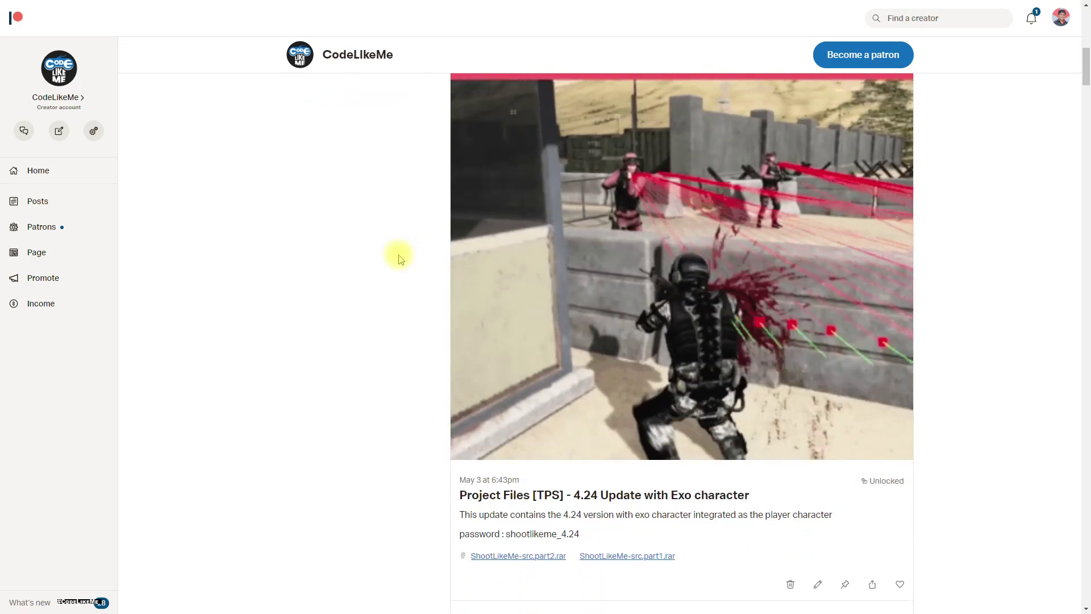